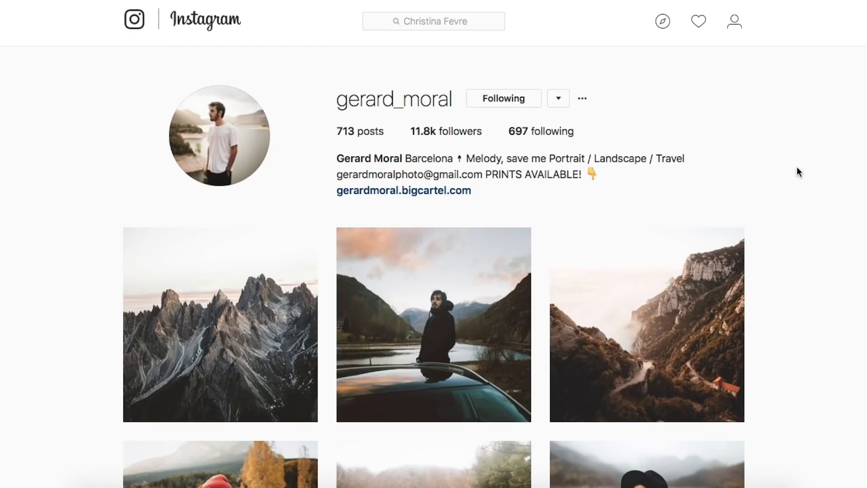
- Browse the photographer's Instagram feed to examine the colour and tone style of the portraits and landscapes
scroll(797, 168, down, 4)
scroll(796, 168, down, 8)
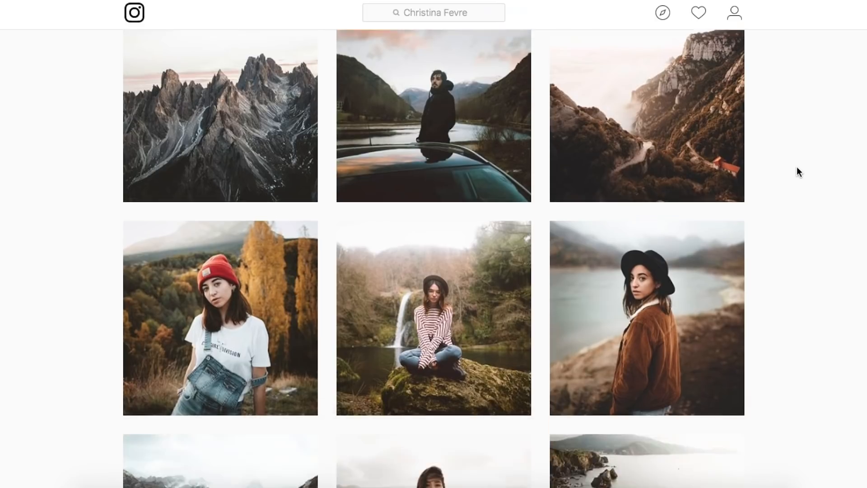
scroll(796, 167, down, 5)
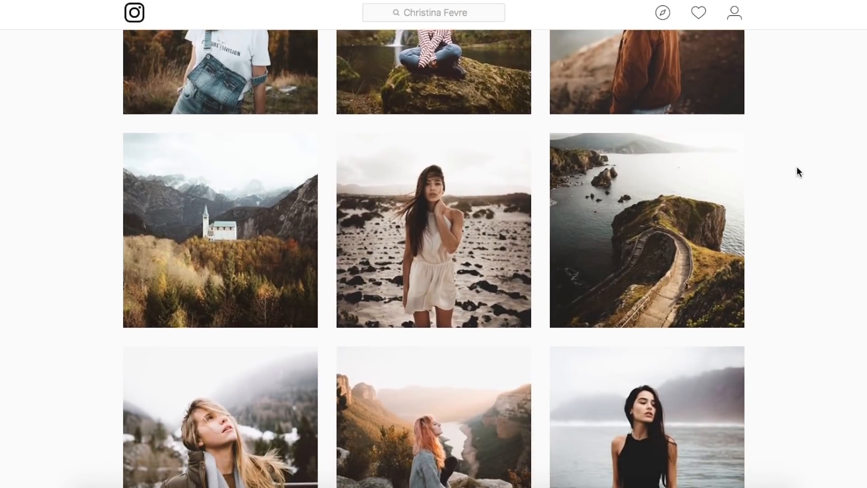
scroll(796, 171, down, 7)
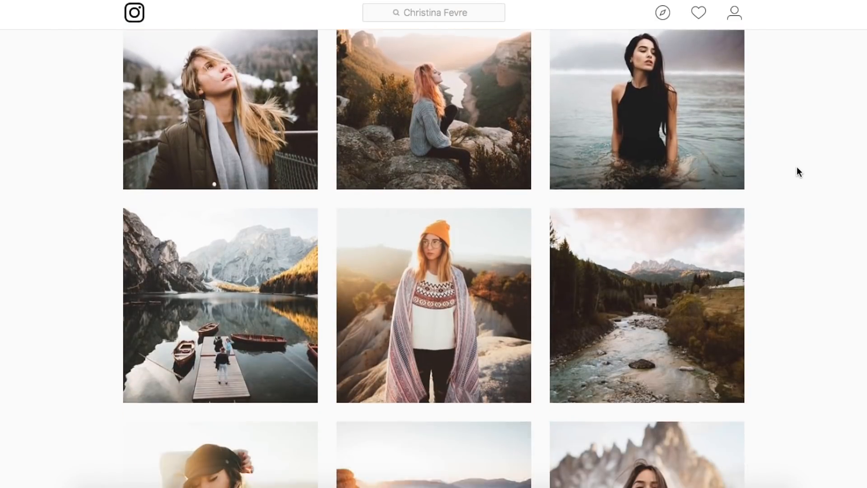
scroll(796, 168, down, 9)
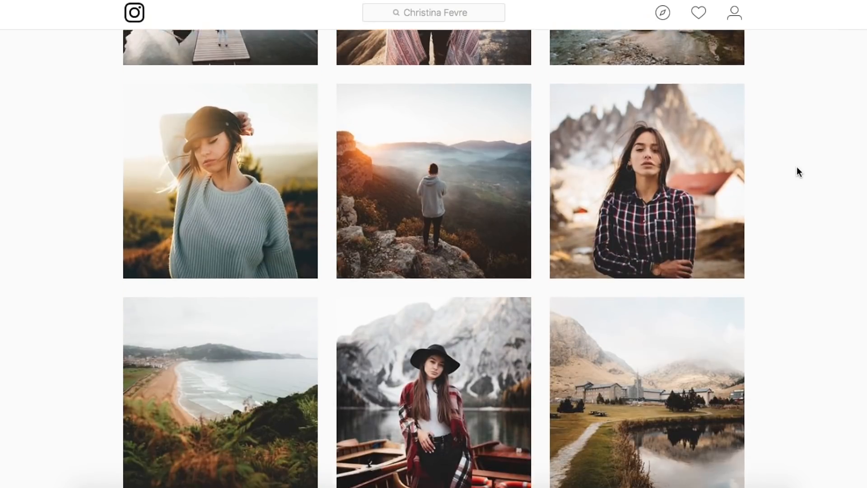
scroll(797, 167, down, 8)
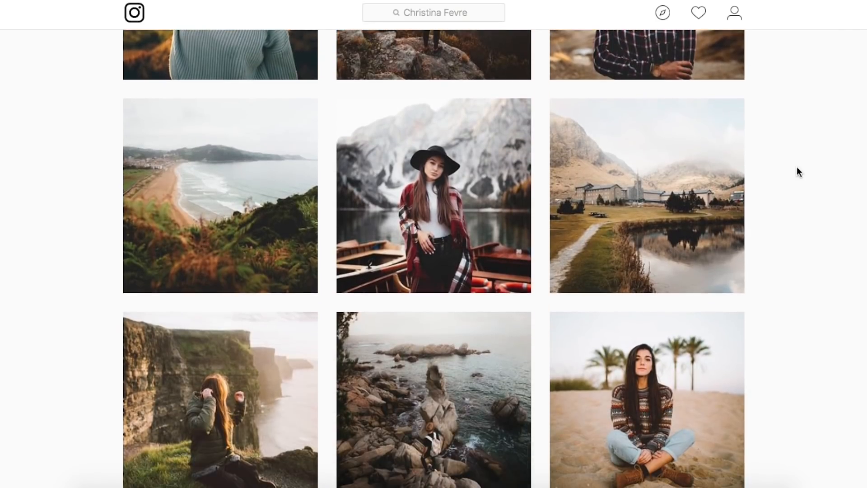
scroll(796, 168, down, 8)
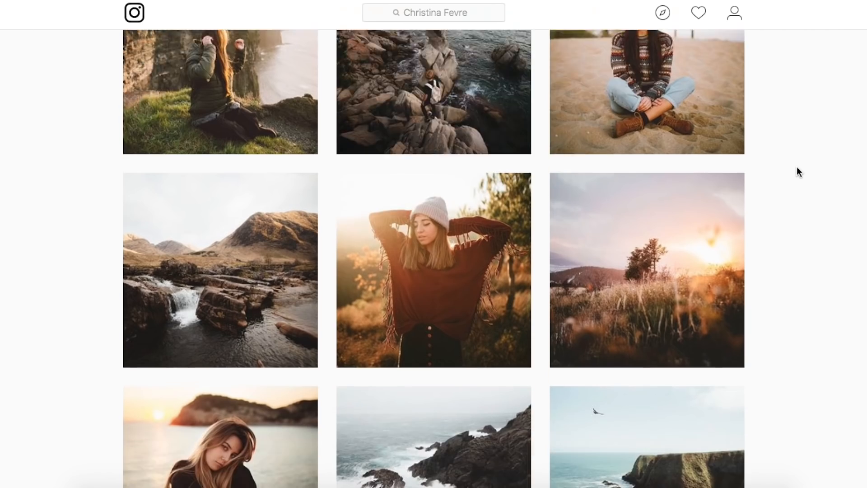
scroll(797, 167, up, 20)
scroll(797, 167, down, 10)
scroll(796, 167, up, 15)
scroll(796, 167, up, 7)
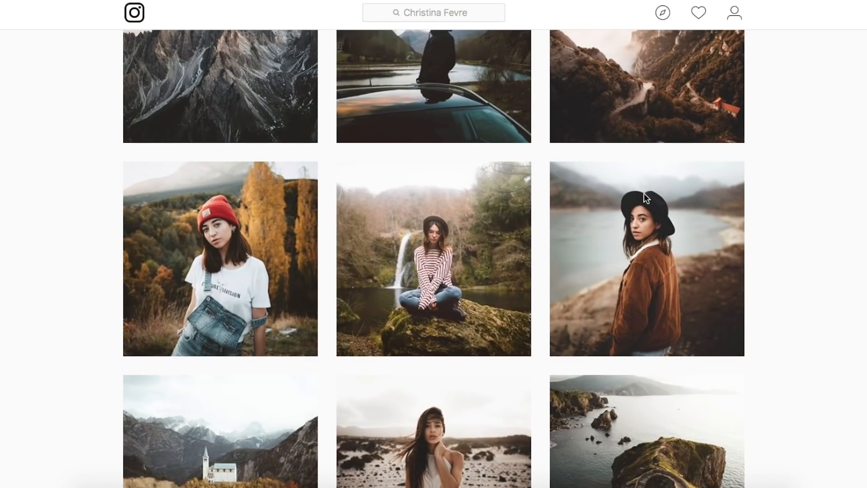
scroll(772, 124, up, 7)
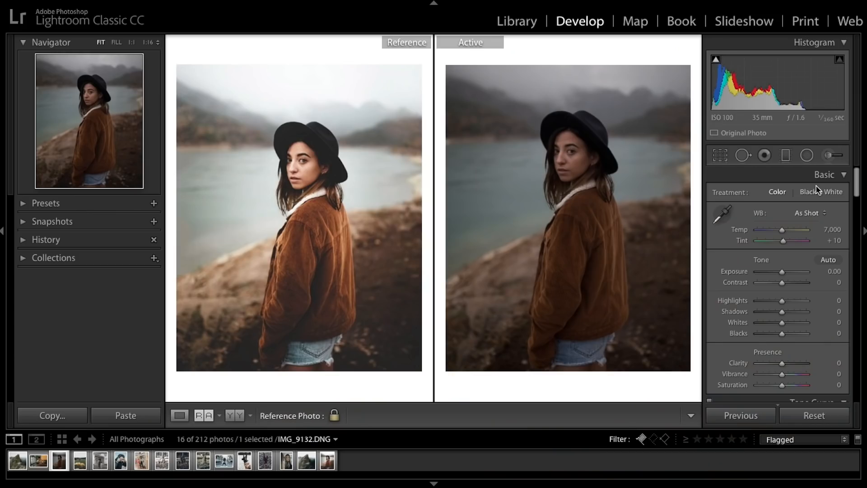
- Switch to Lightroom Classic and enable lens profile corrections for the active portrait
scroll(738, 187, down, 5)
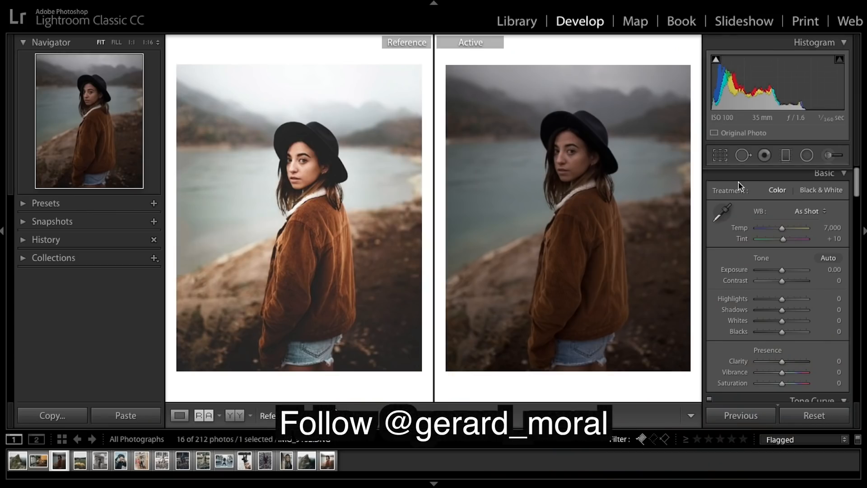
scroll(812, 227, down, 15)
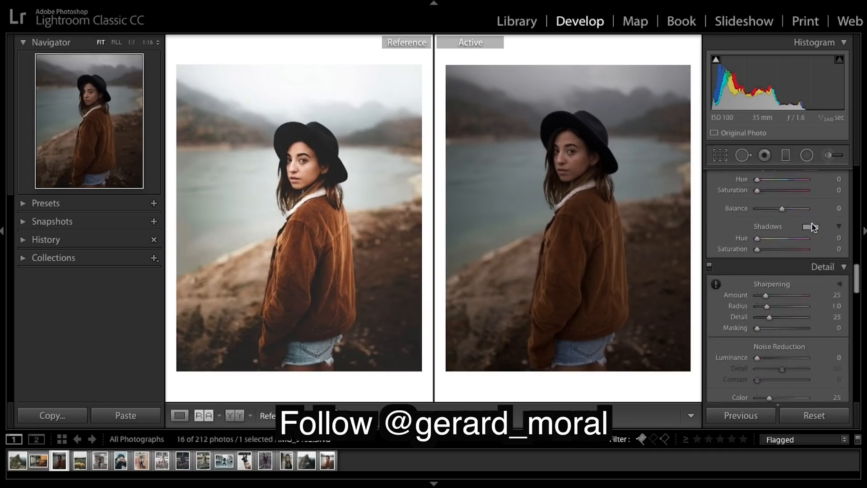
click(715, 243)
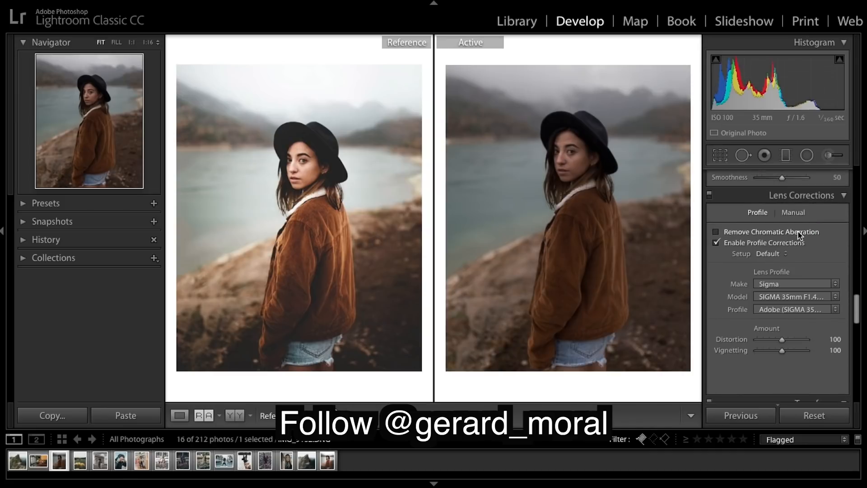
- Set the portrait's exposure to +1.00, contrast to −20, highlights to +100, shadows to +65, whites to +13 and blacks to −100
scroll(797, 230, up, 6)
scroll(797, 232, up, 10)
drag(782, 271, 787, 277)
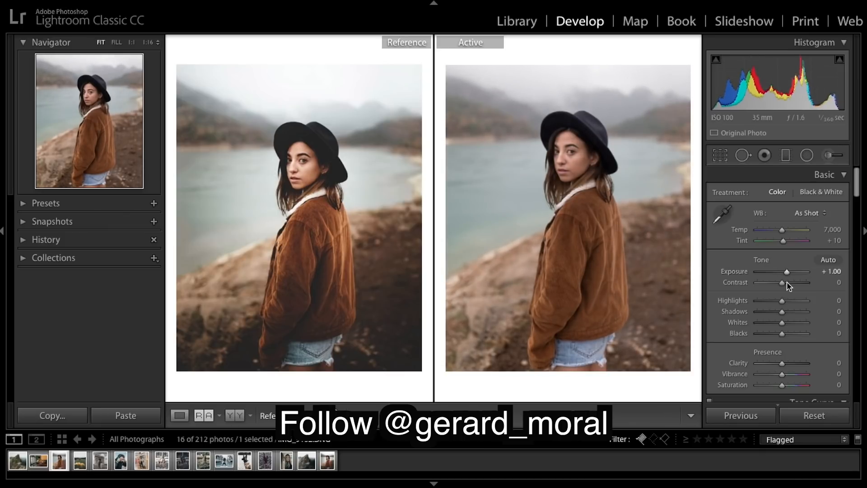
drag(781, 283, 837, 300)
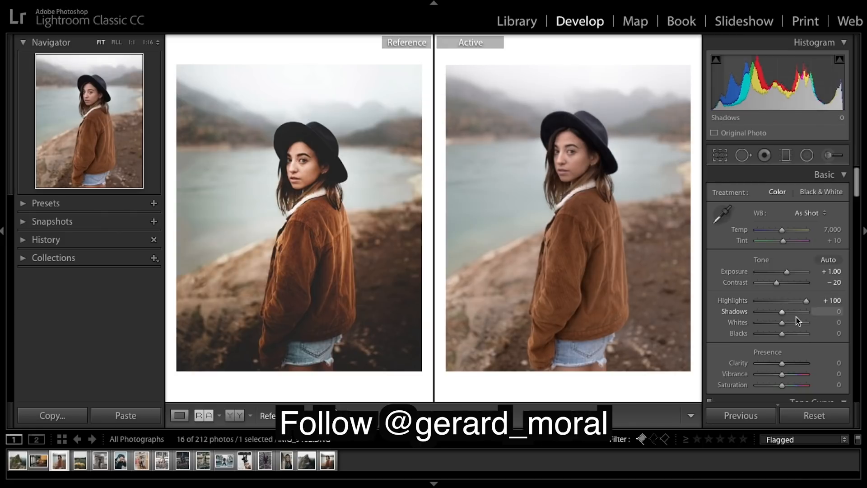
drag(782, 316, 797, 318)
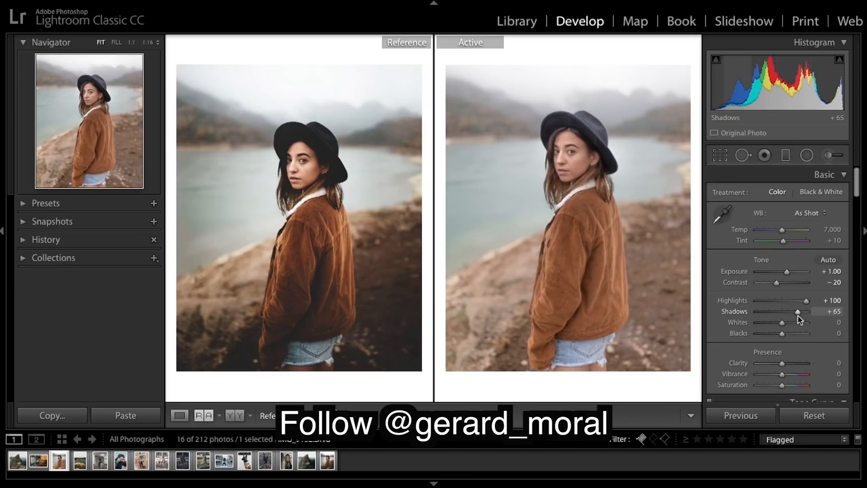
drag(783, 321, 721, 337)
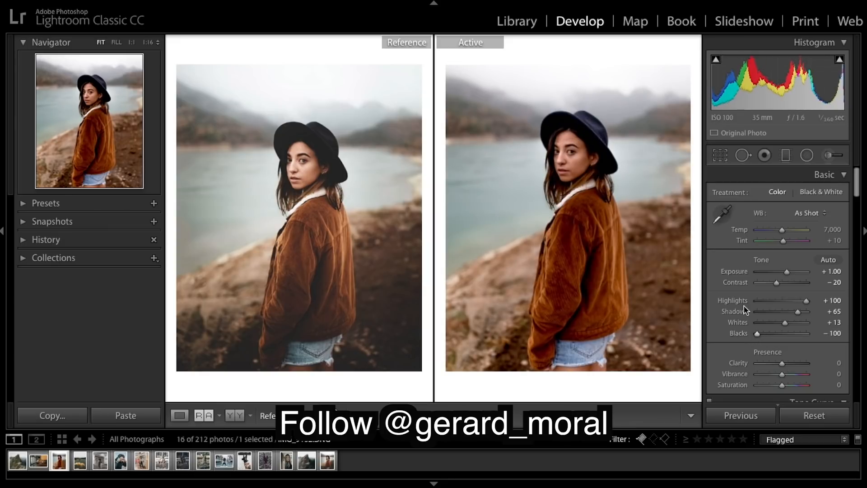
- Reduce the portrait's clarity to −10 and its overall saturation to −15
scroll(802, 271, down, 3)
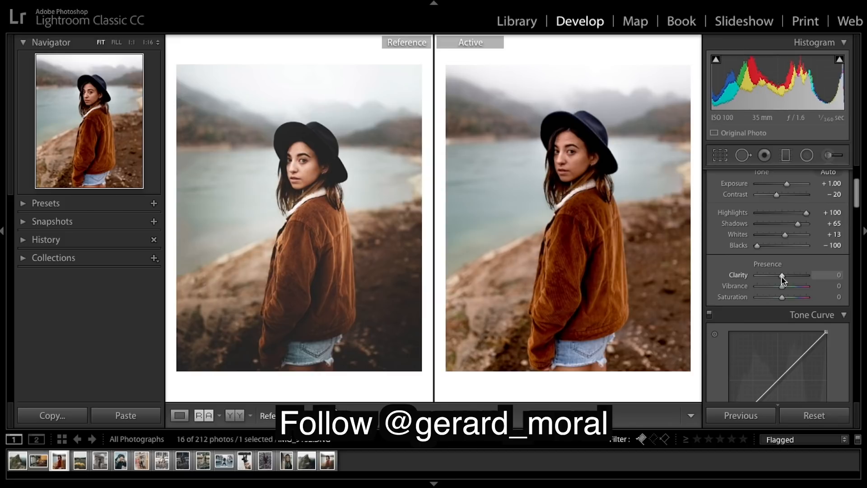
drag(780, 277, 780, 276)
drag(778, 276, 779, 297)
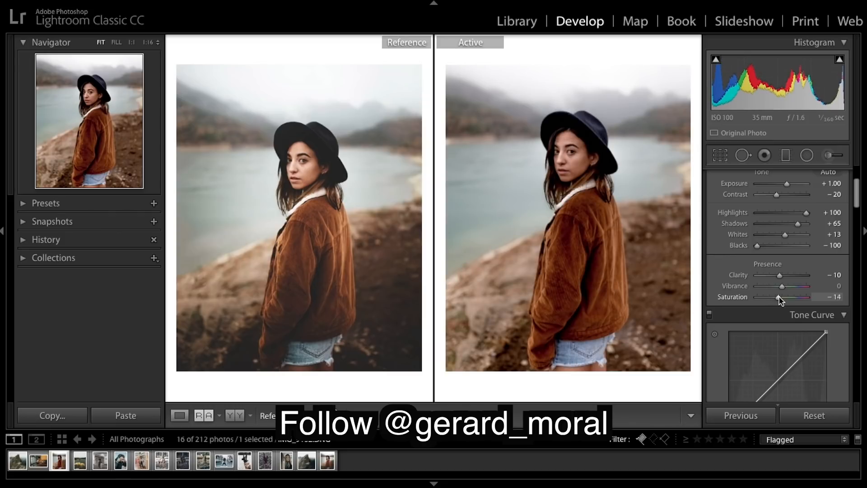
drag(779, 297, 779, 297)
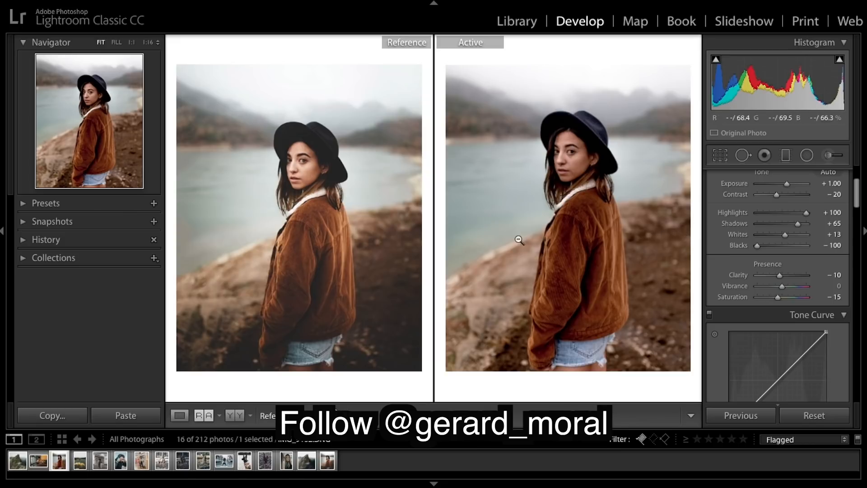
- Shape the RGB tone curve for a faded look: raise the black point, lower the shadow point and add a slightly raised midtone point
scroll(808, 267, down, 1)
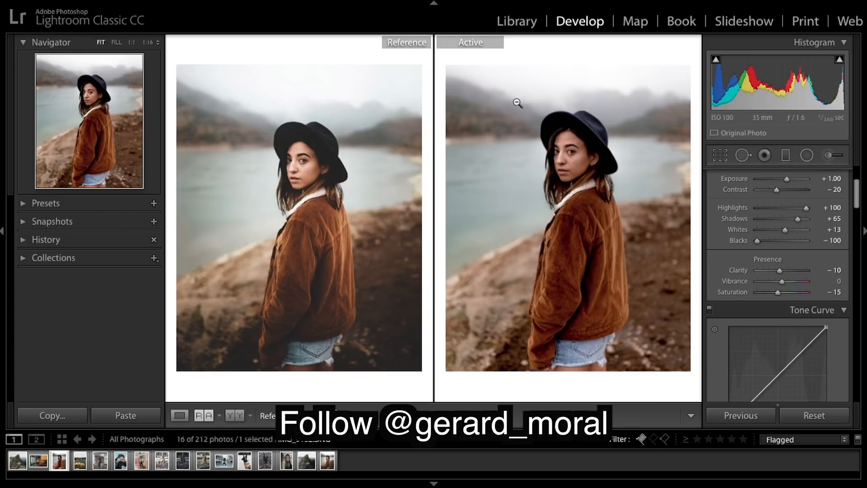
scroll(812, 254, down, 3)
scroll(811, 254, down, 4)
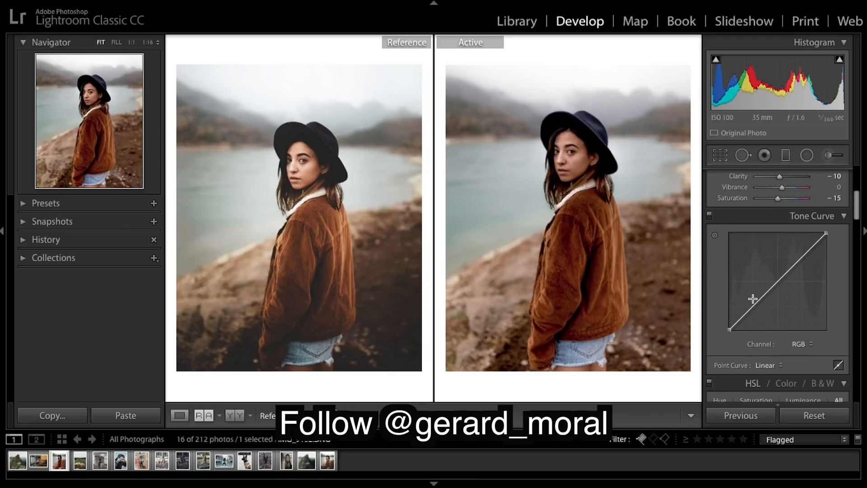
mouse_move(751, 307)
mouse_down()
mouse_move(751, 315)
mouse_move(752, 307)
mouse_up()
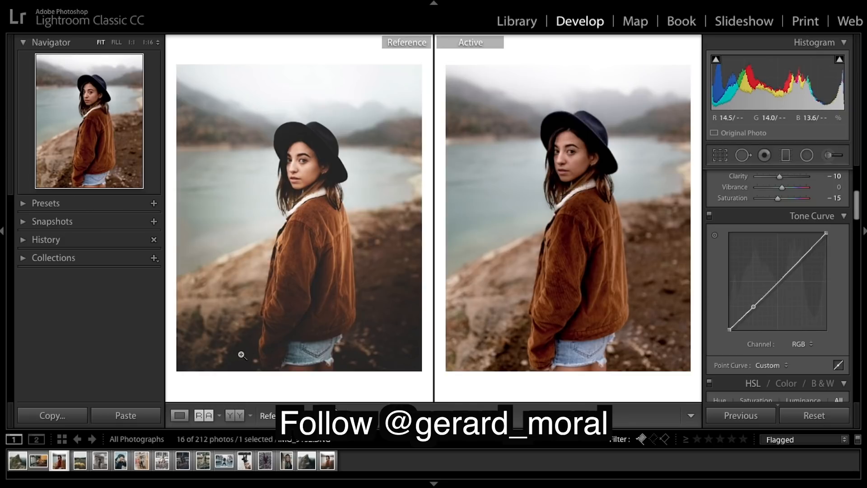
drag(729, 330, 749, 311)
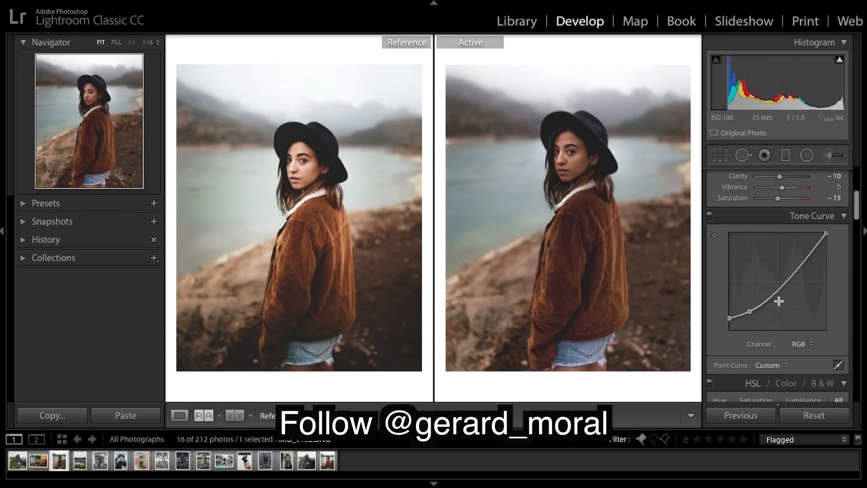
click(779, 283)
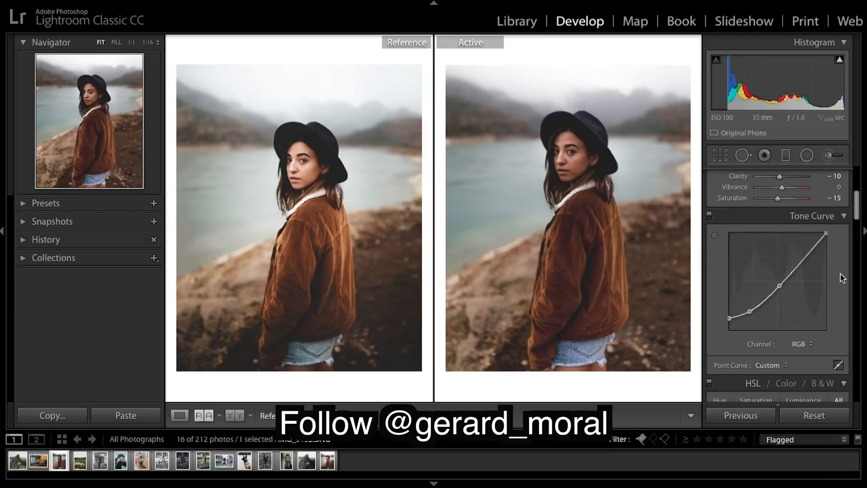
- Draw a large circular radial filter centred just below the woman's face, spanning about the full width of the photo
scroll(839, 273, down, 5)
scroll(840, 274, up, 1)
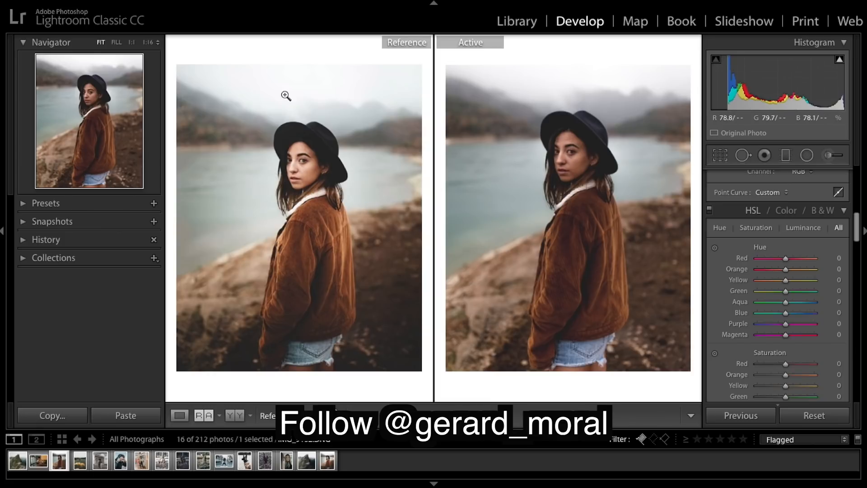
click(807, 155)
drag(542, 128, 659, 254)
drag(529, 131, 567, 187)
drag(699, 189, 692, 186)
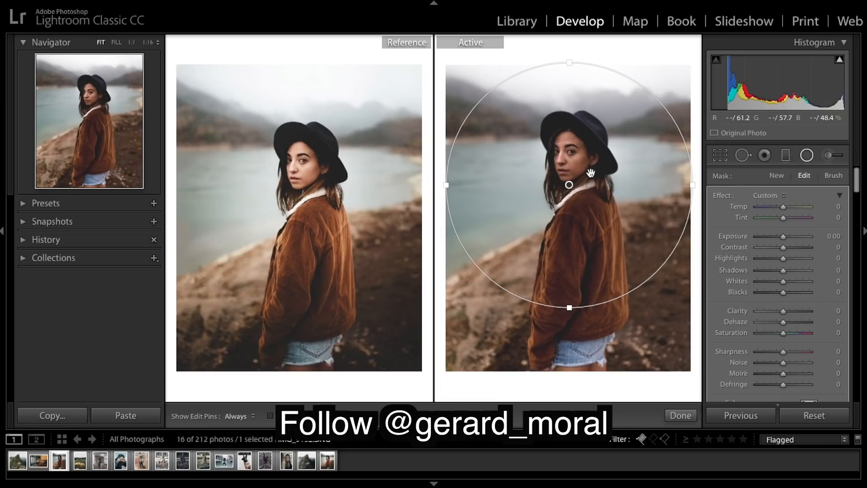
drag(569, 185, 569, 184)
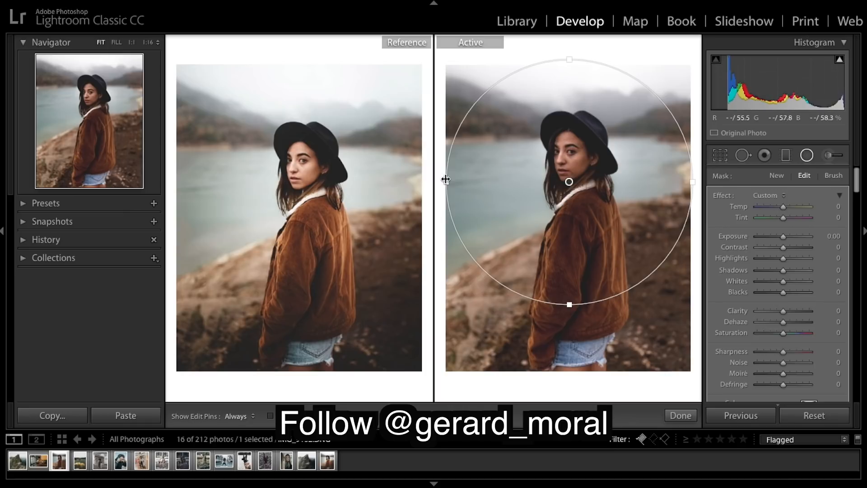
drag(569, 185, 568, 187)
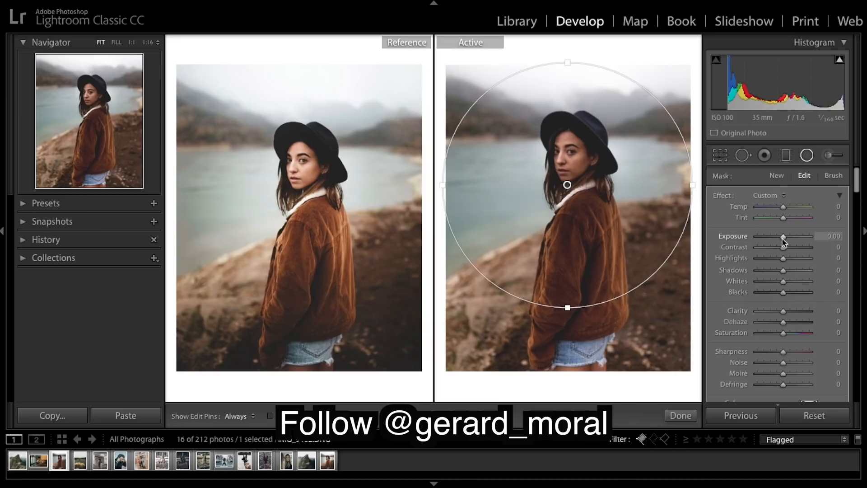
- Set the radial filter's exposure to 0.41, highlights to 100, whites to 35 and shadows to −30
drag(782, 237, 785, 237)
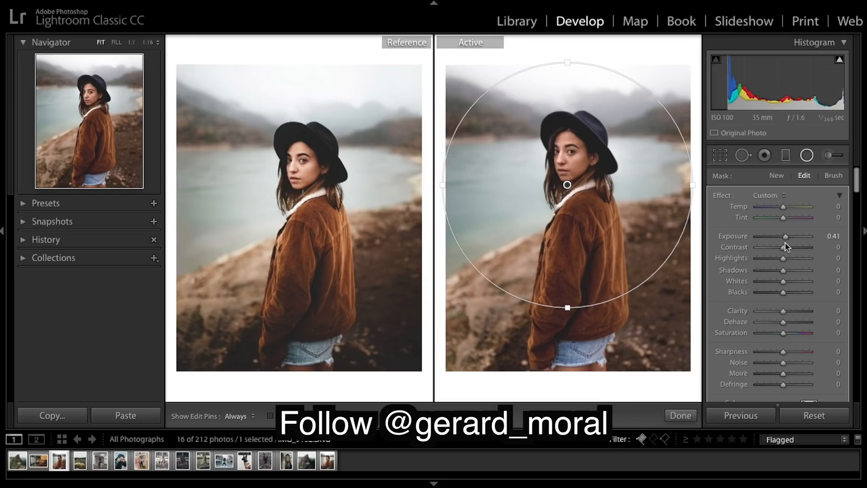
drag(782, 259, 848, 262)
drag(784, 284, 794, 285)
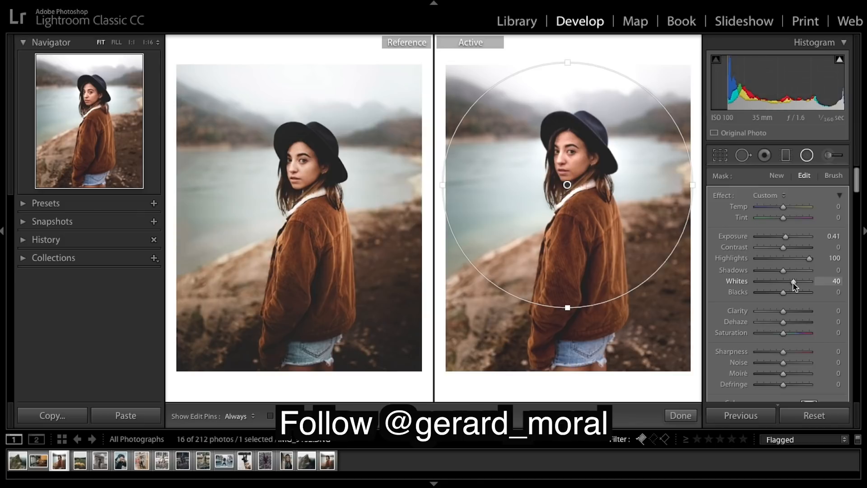
drag(794, 285, 793, 286)
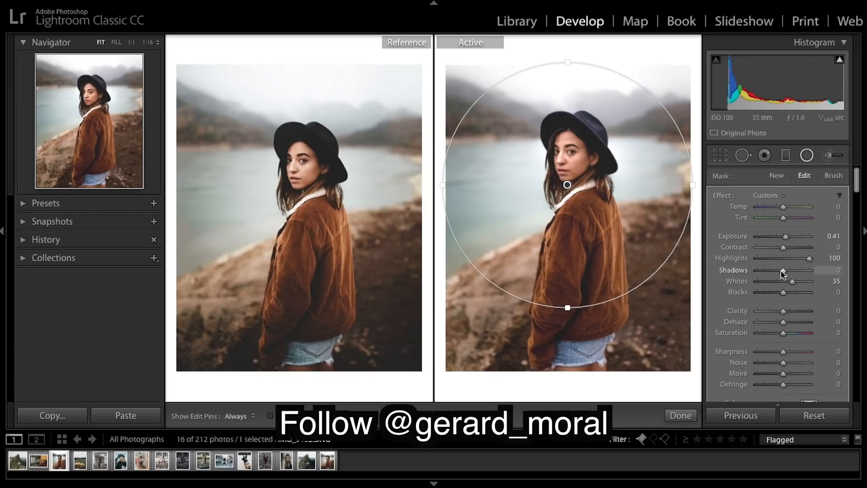
drag(780, 269, 775, 271)
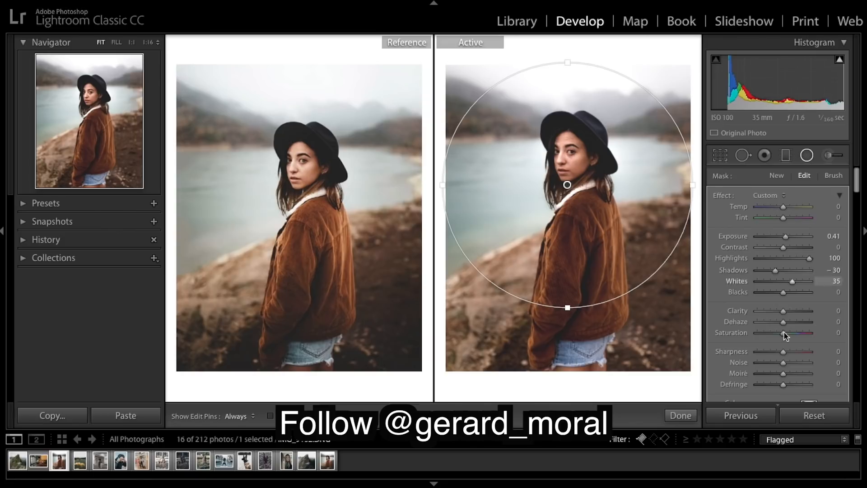
- Set the radial filter's sharpness to 40 and finish editing the mask
scroll(801, 291, down, 1)
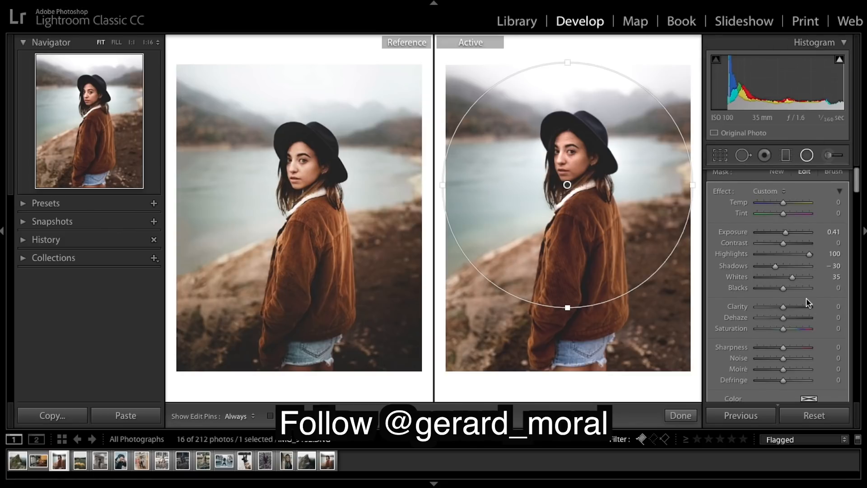
scroll(807, 300, down, 1)
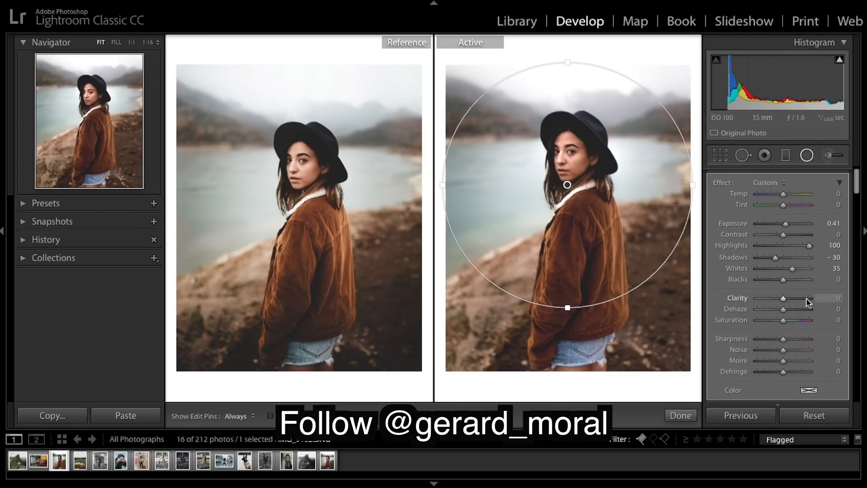
drag(783, 339, 793, 338)
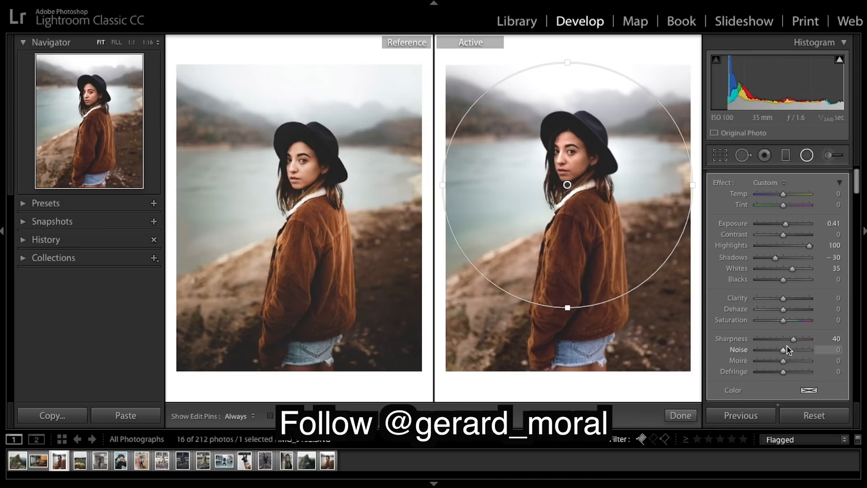
click(680, 415)
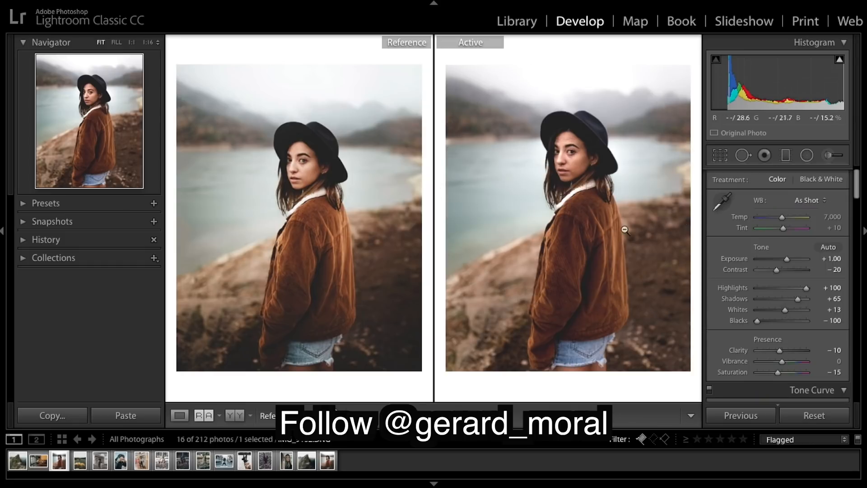
- Draw a second radial filter as an upright oval over the jacket's upper back and shoulders, spanning about two-fifths of the photo's width
click(806, 156)
drag(549, 205, 616, 285)
drag(546, 203, 581, 260)
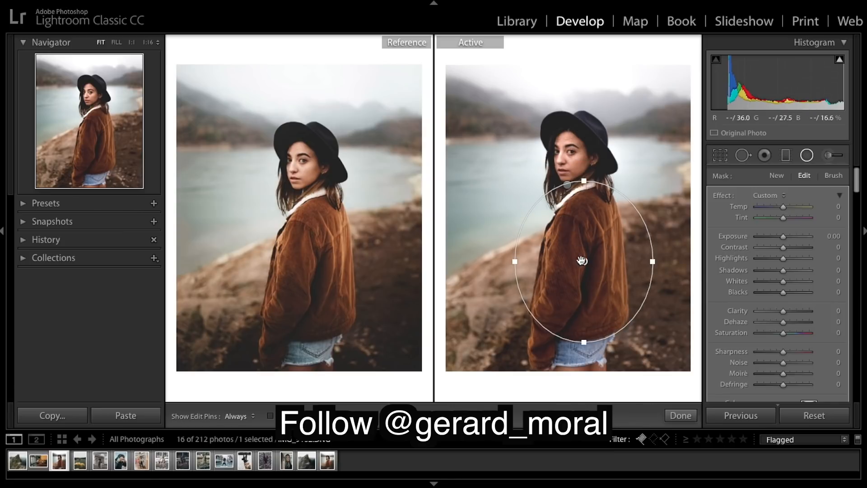
mouse_move(652, 261)
mouse_down()
mouse_move(631, 260)
mouse_move(638, 261)
mouse_up()
drag(582, 336, 583, 334)
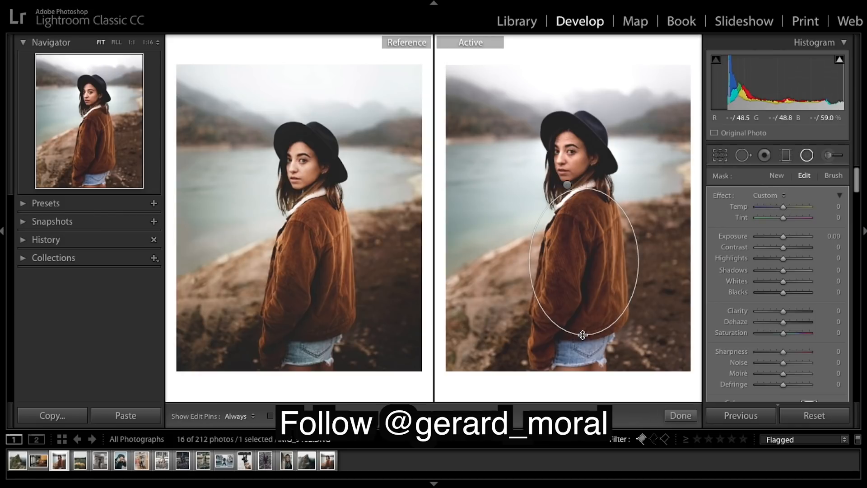
drag(585, 263, 583, 261)
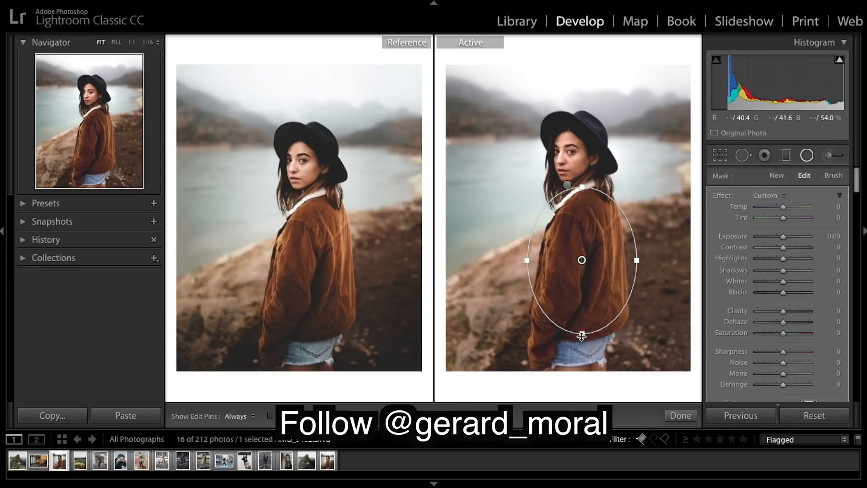
drag(585, 334, 583, 306)
drag(526, 248, 534, 246)
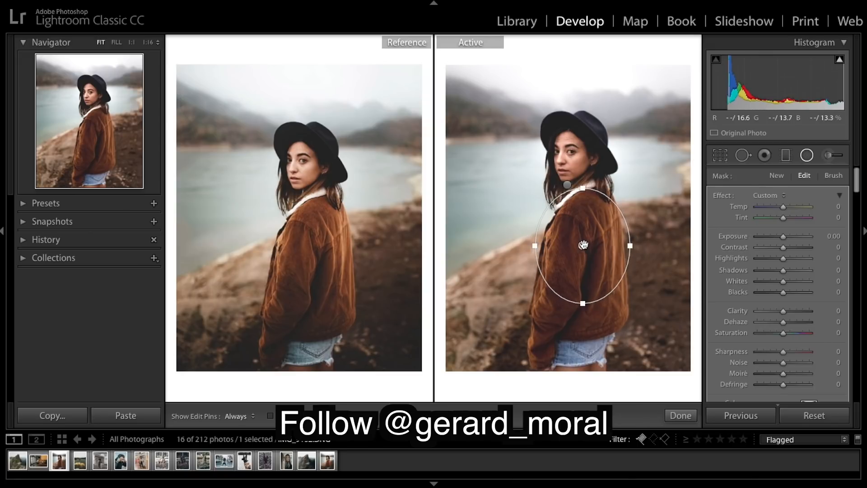
- Set the jacket radial filter's exposure to 0.10, highlights to 100, whites to 80 and clarity to 10, and finish editing the mask
drag(783, 237, 783, 237)
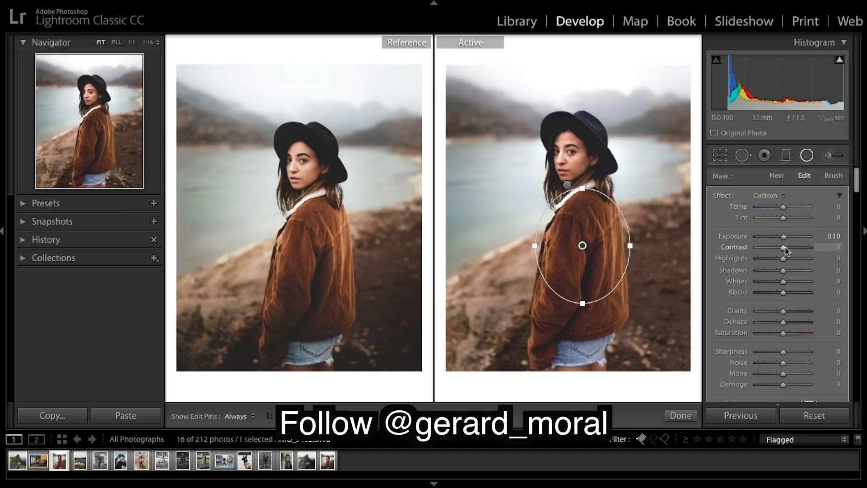
drag(790, 259, 864, 268)
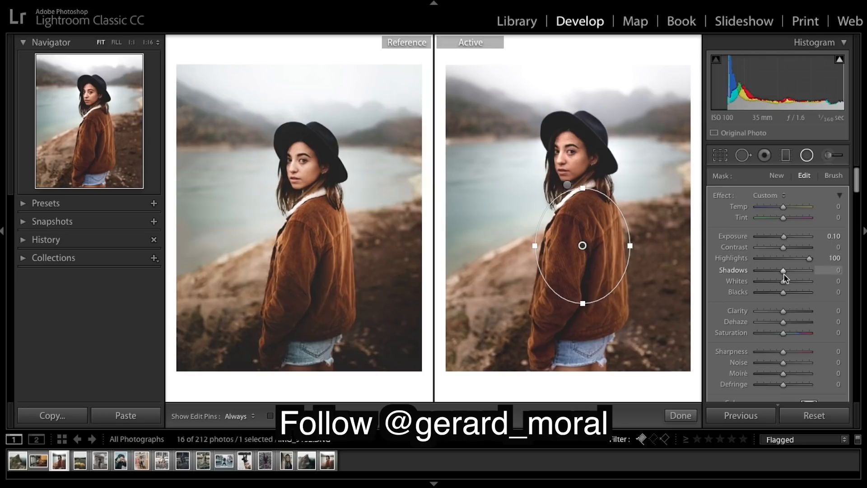
click(799, 281)
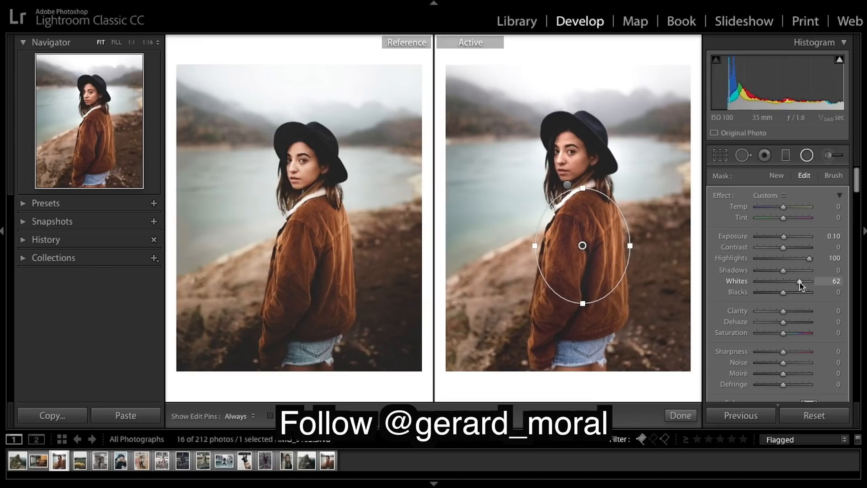
drag(799, 280, 805, 284)
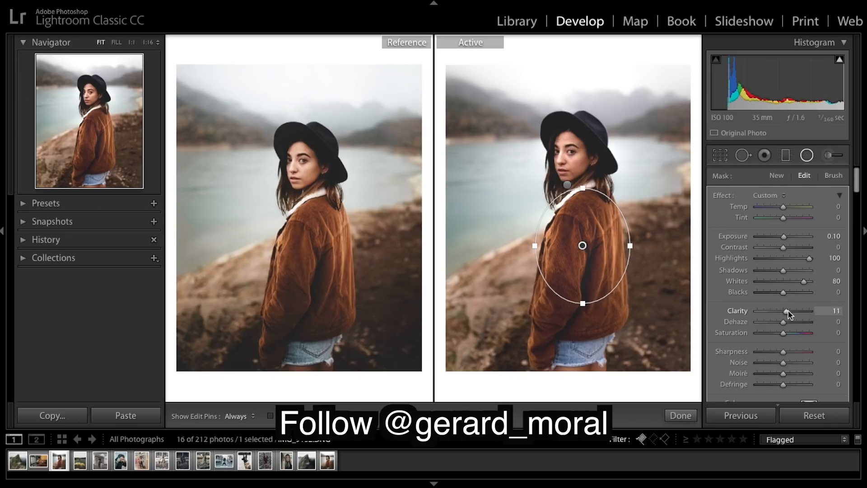
mouse_move(788, 314)
mouse_down()
mouse_move(803, 310)
mouse_move(760, 311)
mouse_move(796, 309)
mouse_up()
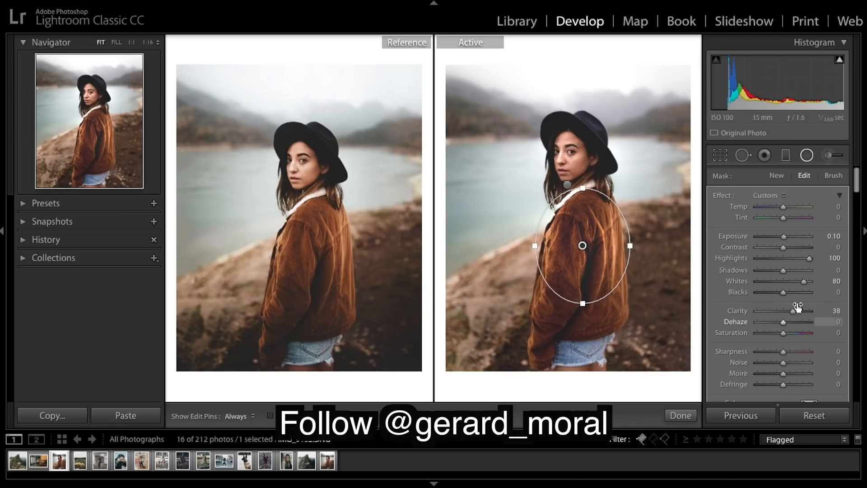
drag(787, 314, 788, 316)
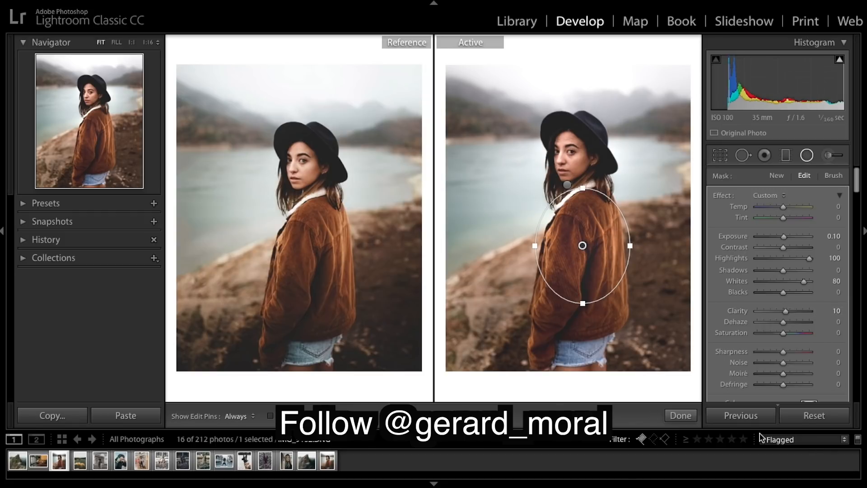
click(681, 415)
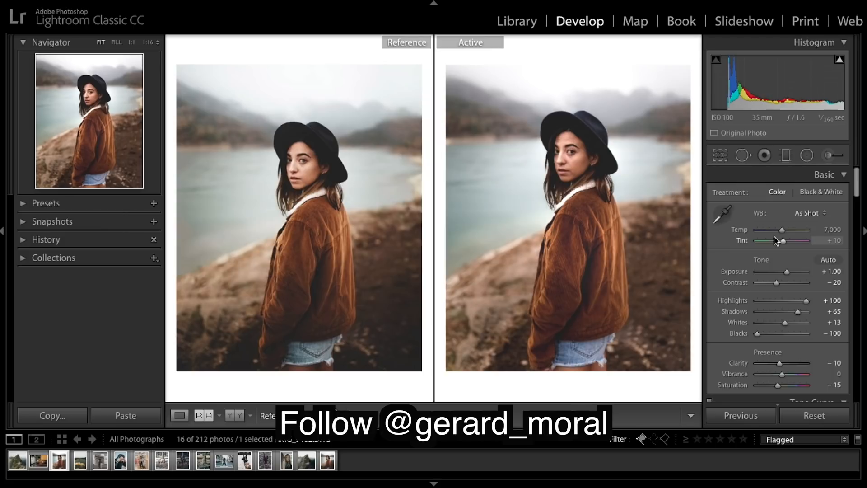
- Shift the HSL hue of aqua to +36 and blue to −29, leaving green at 0
scroll(774, 242, down, 15)
scroll(774, 246, up, 5)
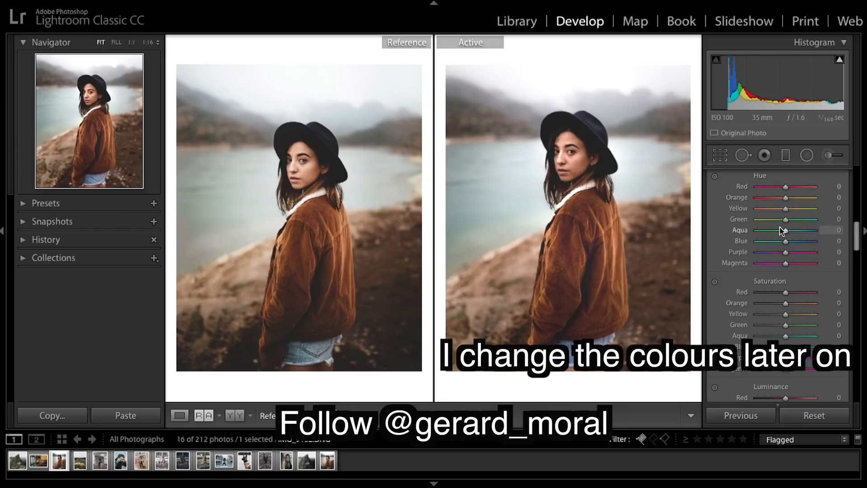
mouse_move(785, 220)
mouse_down()
mouse_move(812, 223)
mouse_move(728, 220)
mouse_move(785, 231)
mouse_up()
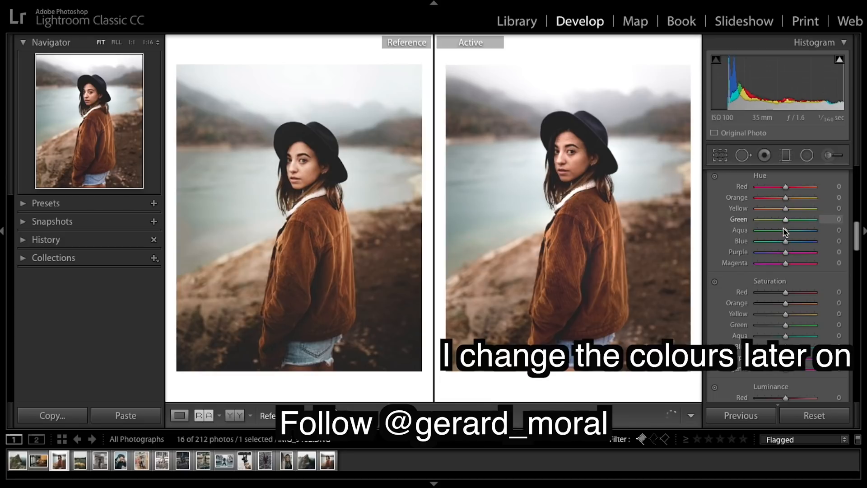
double_click(744, 221)
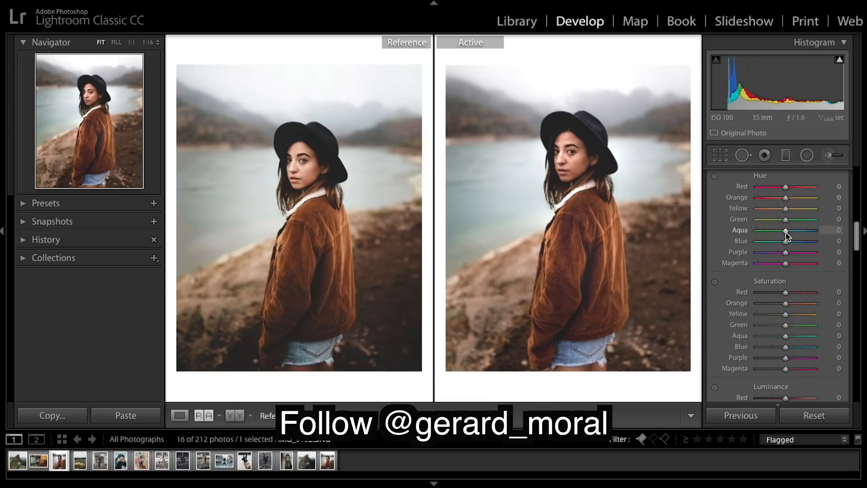
mouse_move(785, 233)
mouse_down()
mouse_move(726, 226)
mouse_move(811, 233)
mouse_move(795, 237)
mouse_up()
drag(795, 232, 796, 233)
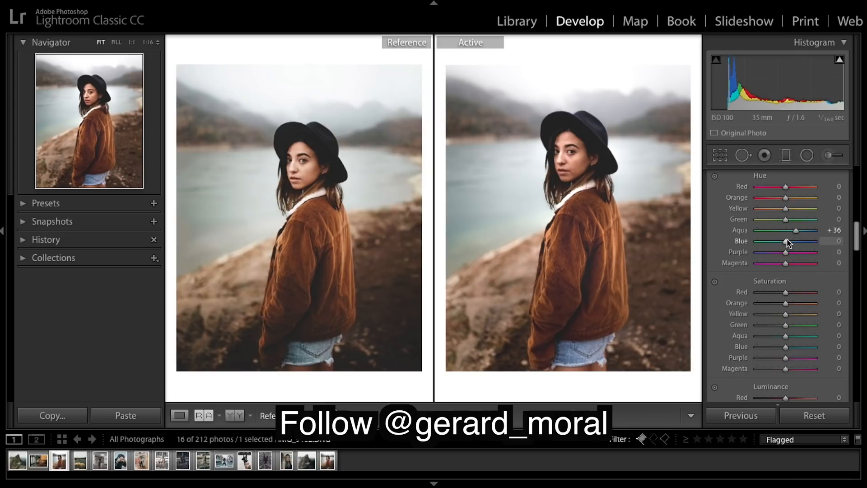
mouse_move(787, 242)
mouse_down()
mouse_move(770, 244)
mouse_move(794, 246)
mouse_move(748, 239)
mouse_move(789, 244)
mouse_move(775, 243)
mouse_up()
drag(775, 244, 778, 244)
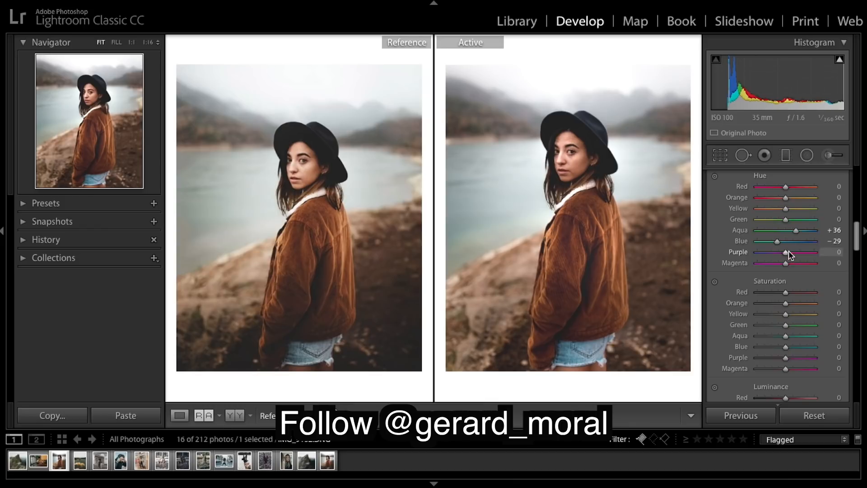
- Set the HSL saturation of red to −5, orange to −10 and yellow to +28
drag(787, 292, 785, 292)
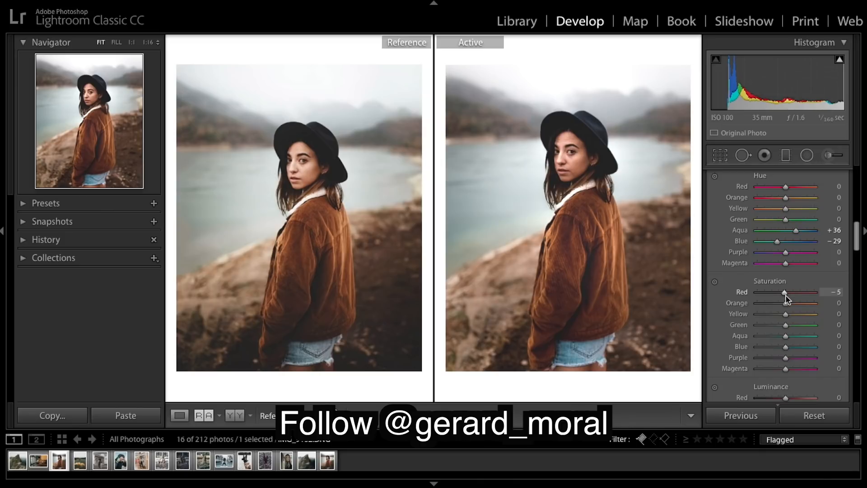
drag(785, 303, 784, 304)
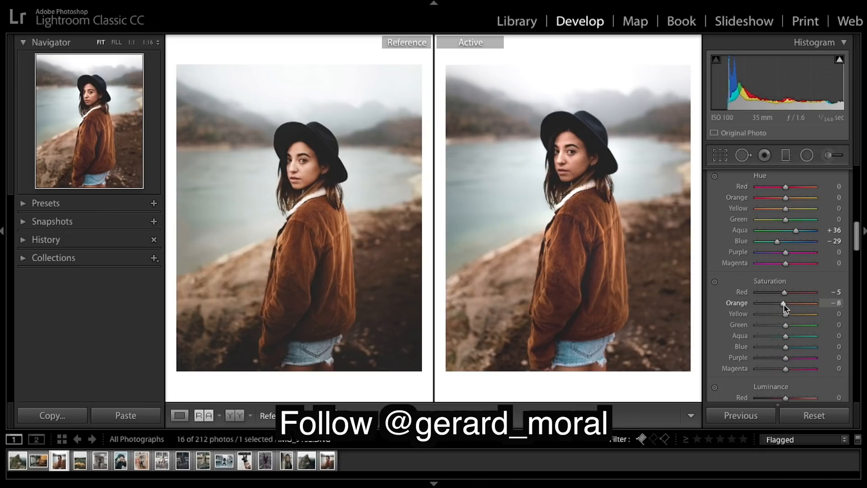
drag(785, 307, 783, 307)
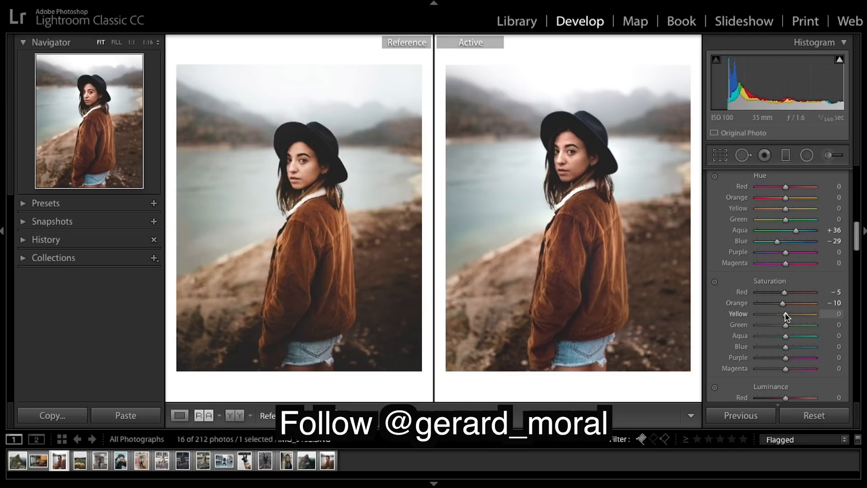
mouse_move(786, 314)
mouse_down()
mouse_move(803, 313)
mouse_move(746, 297)
mouse_move(834, 319)
mouse_move(800, 300)
mouse_move(840, 302)
mouse_move(815, 303)
mouse_move(806, 324)
mouse_move(795, 321)
mouse_up()
- Try stronger aqua and blue saturation, and settle on −65 for aqua and −41 for blue
scroll(793, 353, down, 2)
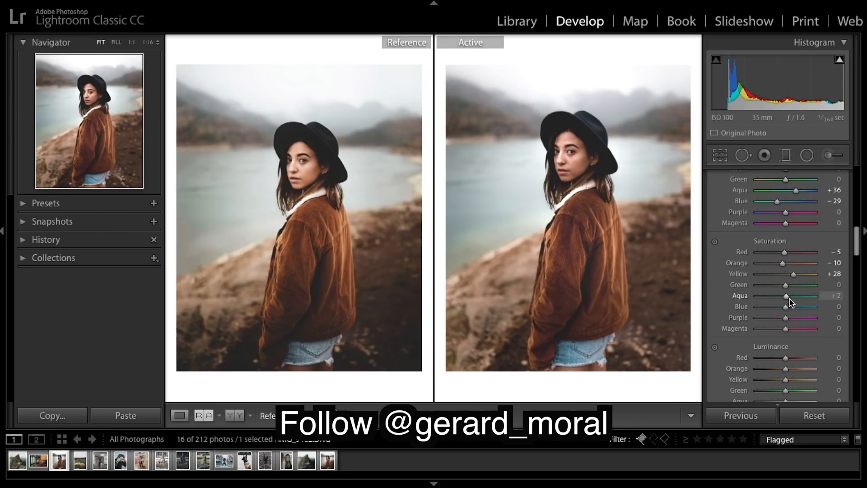
mouse_move(797, 301)
mouse_down()
mouse_move(768, 297)
mouse_move(814, 298)
mouse_move(821, 308)
mouse_move(800, 302)
mouse_move(804, 311)
mouse_up()
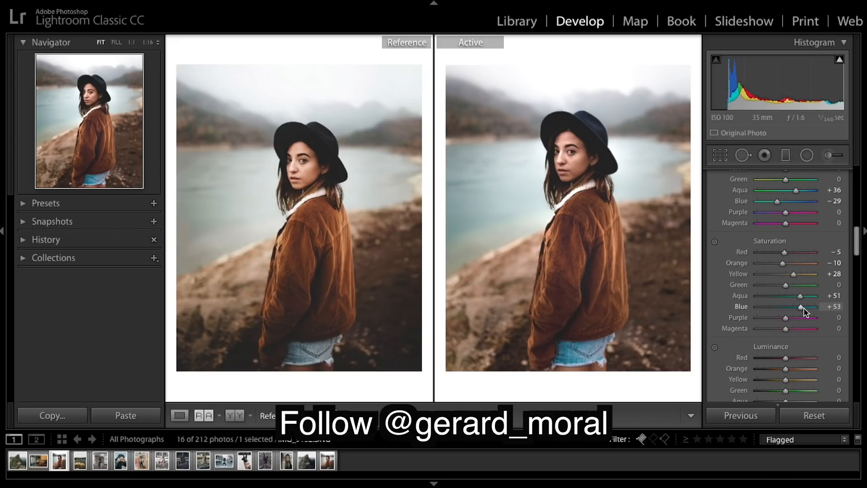
drag(805, 311, 777, 312)
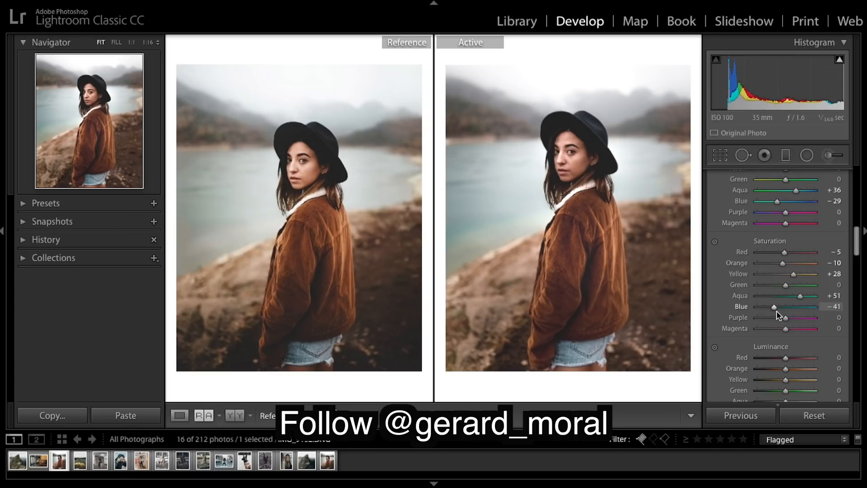
drag(799, 297, 764, 296)
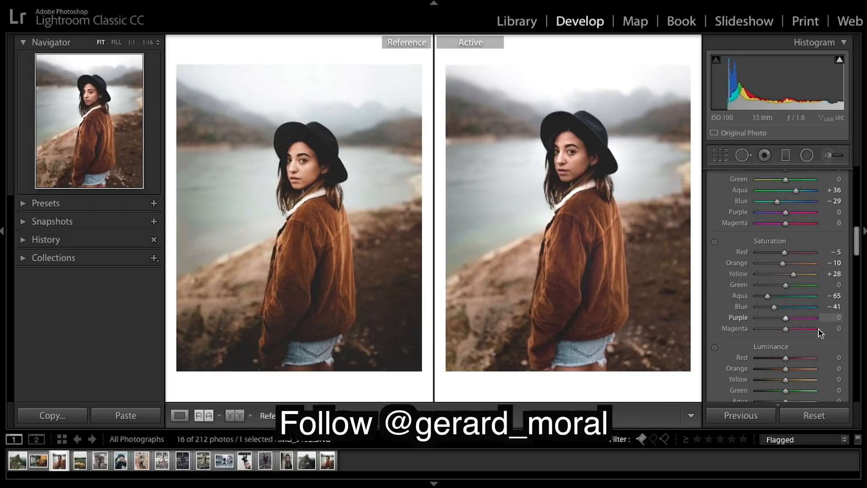
- Reduce the HSL saturation of both purple and magenta to −41
mouse_move(787, 317)
mouse_down()
mouse_move(757, 315)
mouse_move(779, 313)
mouse_move(774, 319)
mouse_up()
drag(775, 319, 774, 319)
drag(774, 319, 822, 330)
click(772, 329)
drag(771, 329, 773, 330)
- Darken the jacket and skin tones by setting the HSL luminance of red to −20 and orange to −30
scroll(788, 339, down, 3)
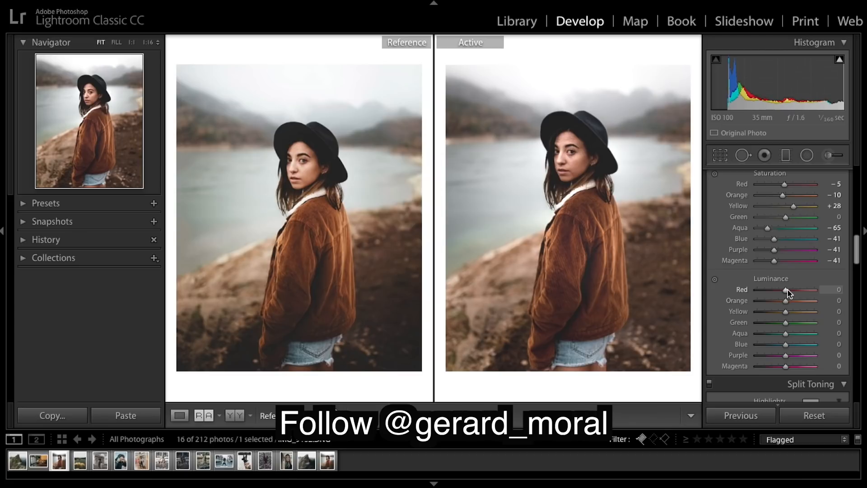
drag(786, 289, 781, 289)
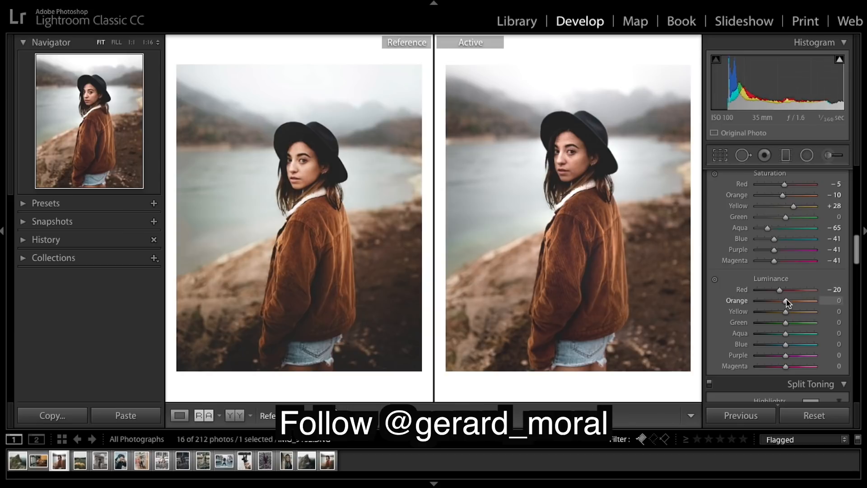
drag(786, 301, 781, 300)
drag(780, 297, 778, 299)
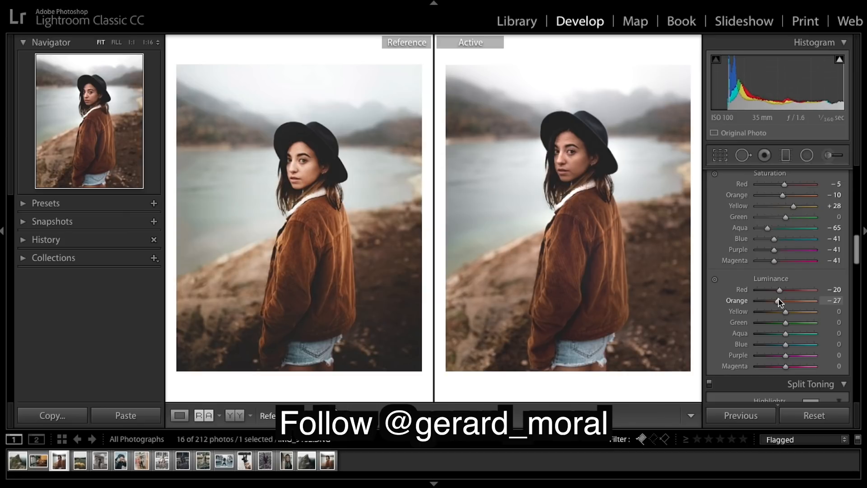
drag(778, 300, 777, 300)
- Brighten the HSL luminance of yellow to +70, aqua to +51 and blue to +28
scroll(780, 300, down, 2)
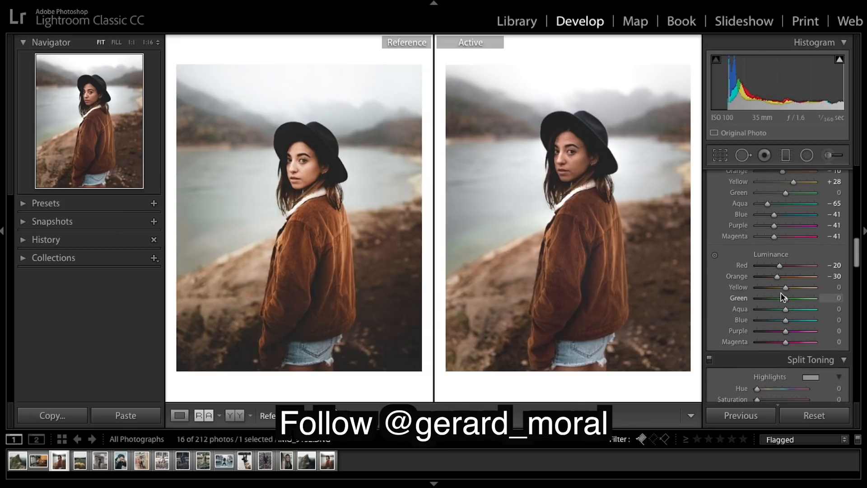
drag(786, 293, 808, 295)
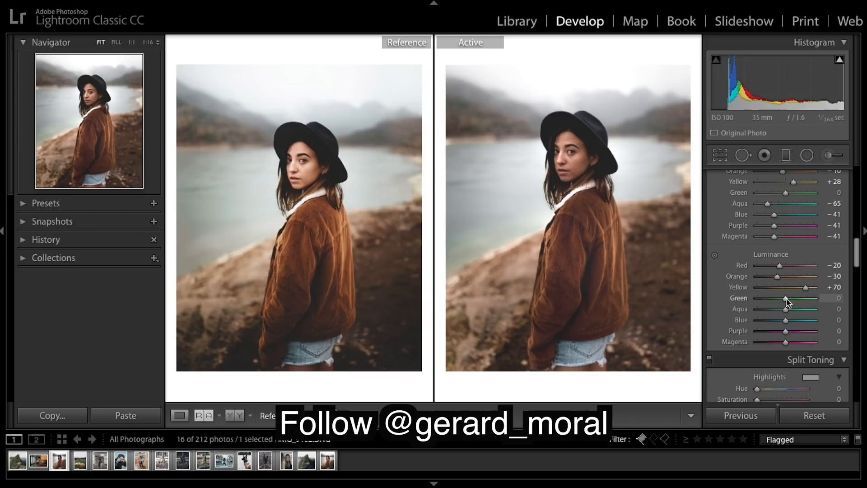
drag(785, 310, 801, 313)
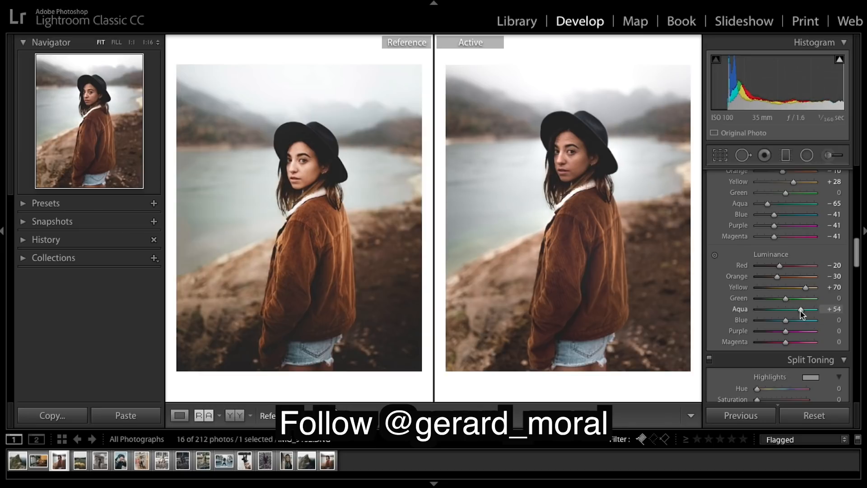
drag(801, 313, 800, 311)
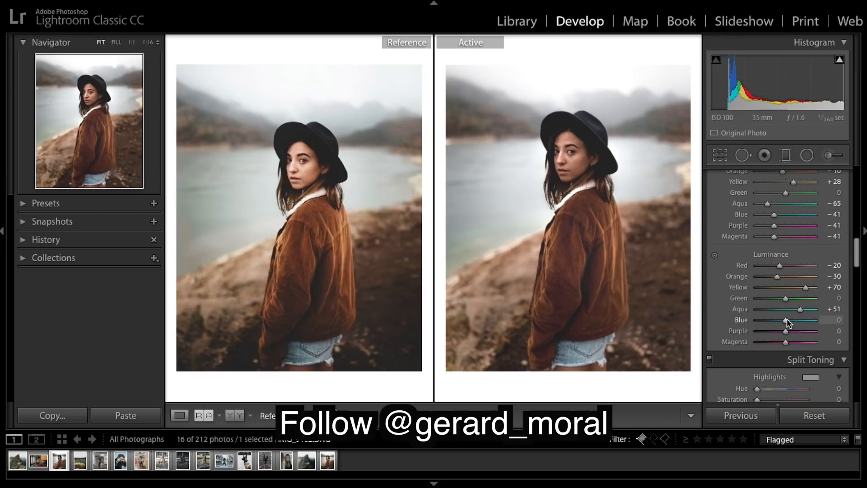
drag(785, 320, 794, 320)
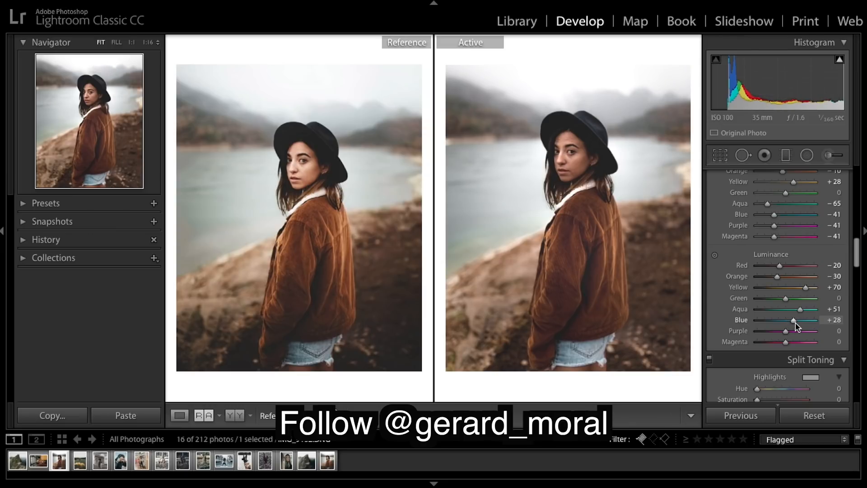
- Split-tone the photo with shadows at hue 31 and saturation 1, and highlights at hue 129 and saturation 2
scroll(799, 393, down, 5)
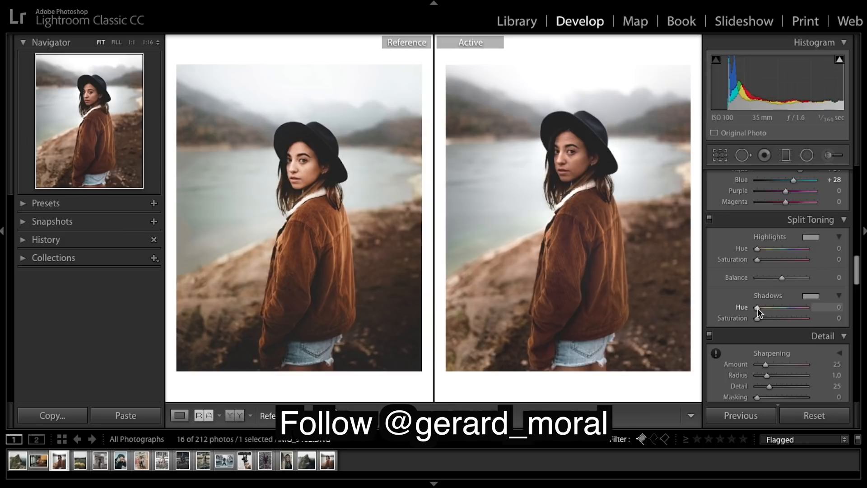
drag(758, 311, 762, 312)
drag(762, 312, 762, 312)
drag(762, 311, 762, 311)
drag(762, 312, 762, 312)
drag(757, 319, 759, 323)
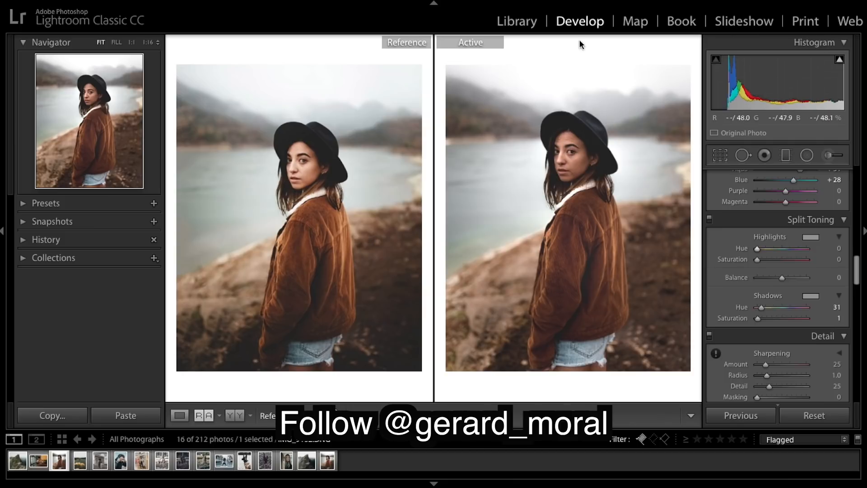
drag(758, 248, 775, 253)
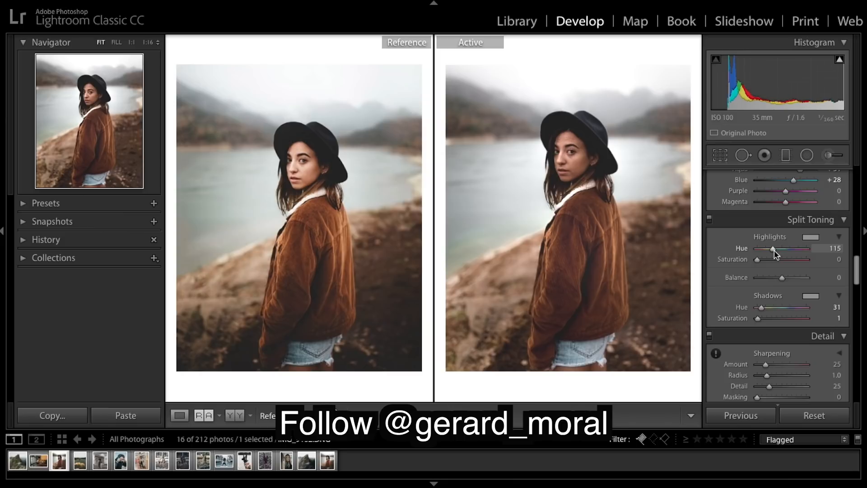
drag(774, 250, 760, 262)
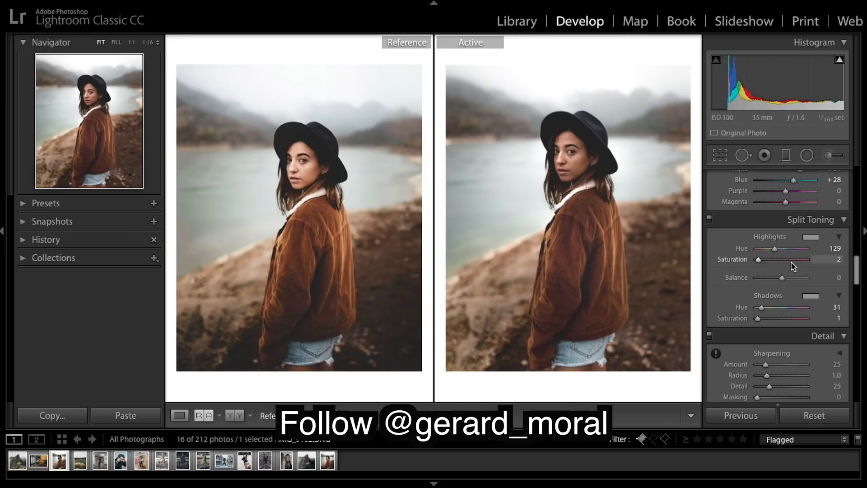
- Sharpen the photo with an amount of 100 and a masking of 100
scroll(801, 273, down, 2)
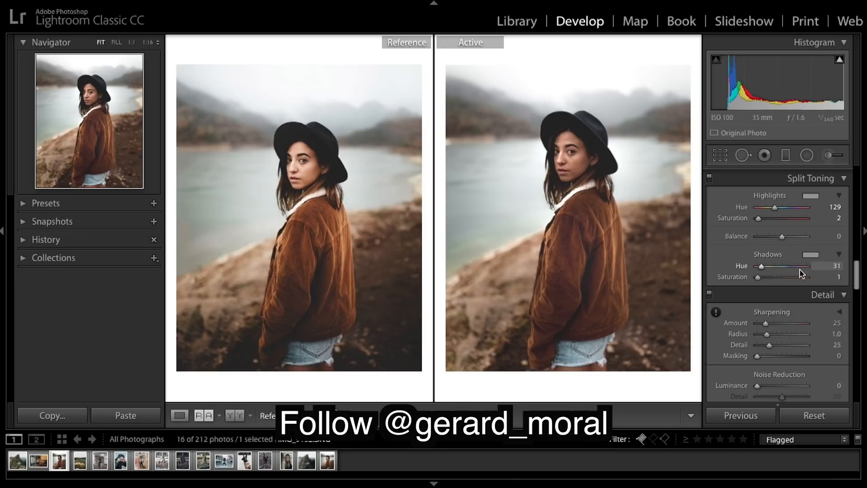
click(791, 324)
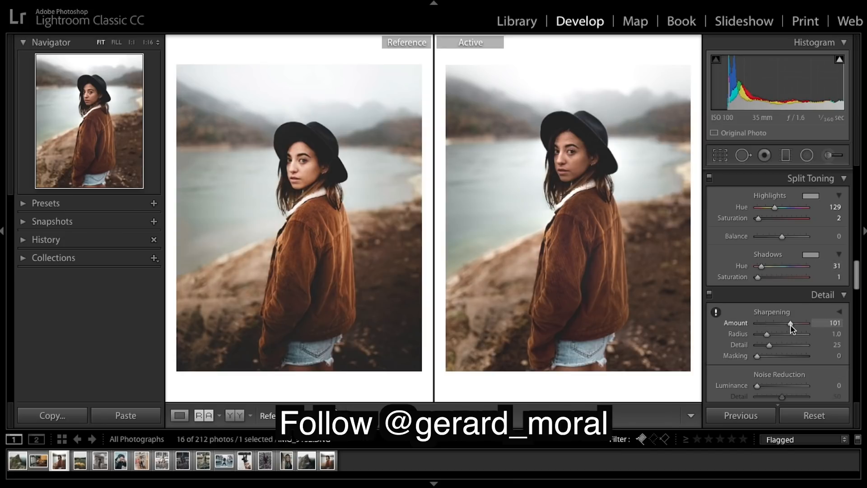
drag(790, 325, 790, 325)
scroll(763, 332, down, 2)
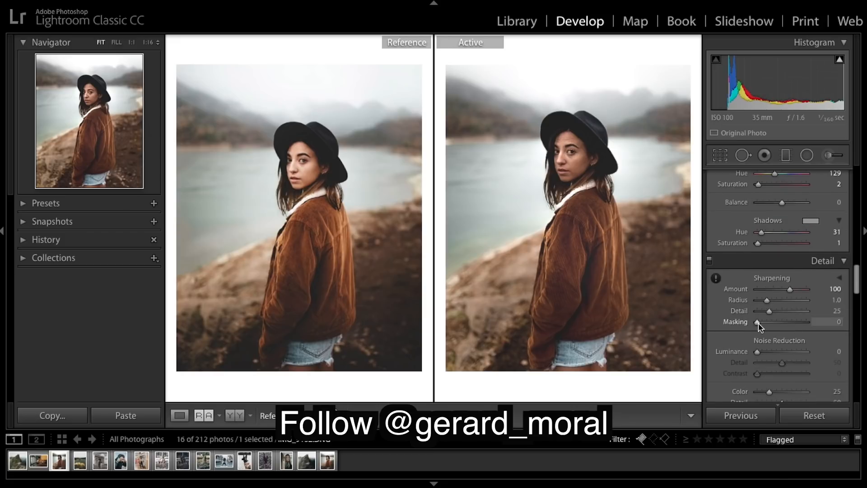
drag(758, 326, 822, 339)
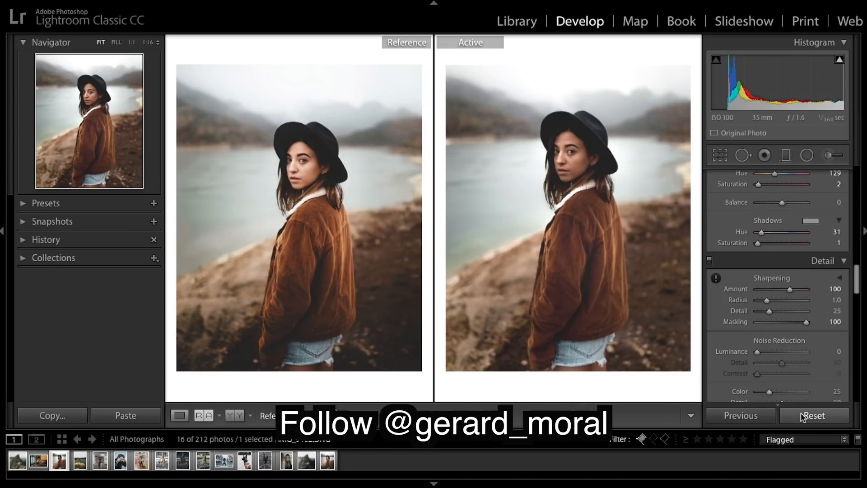
- Add a subtle post-crop vignette with amount −5 and feather 72
scroll(827, 308, down, 2)
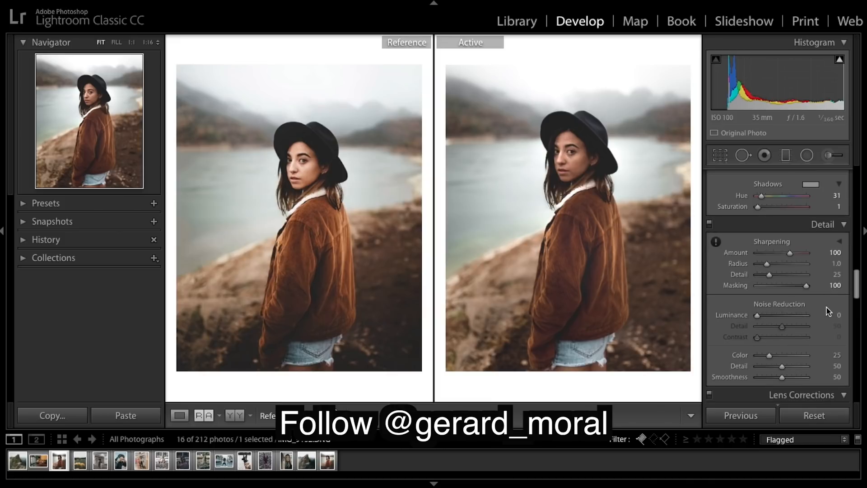
scroll(827, 311, down, 10)
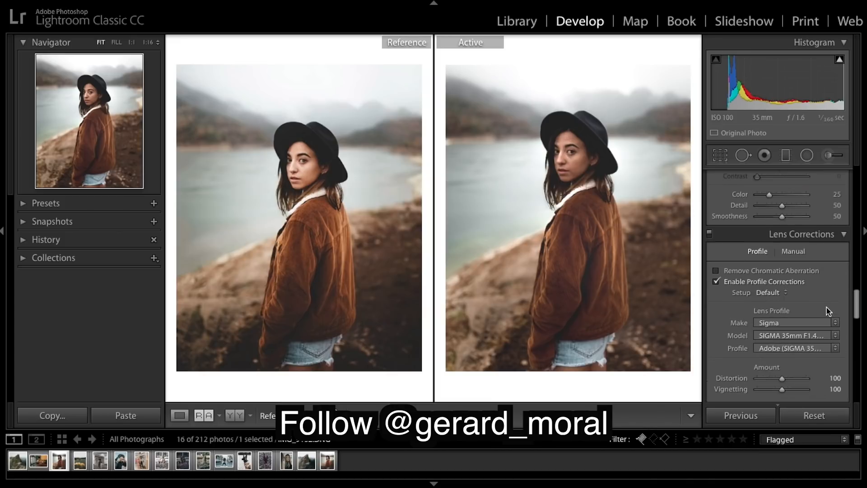
scroll(828, 311, down, 15)
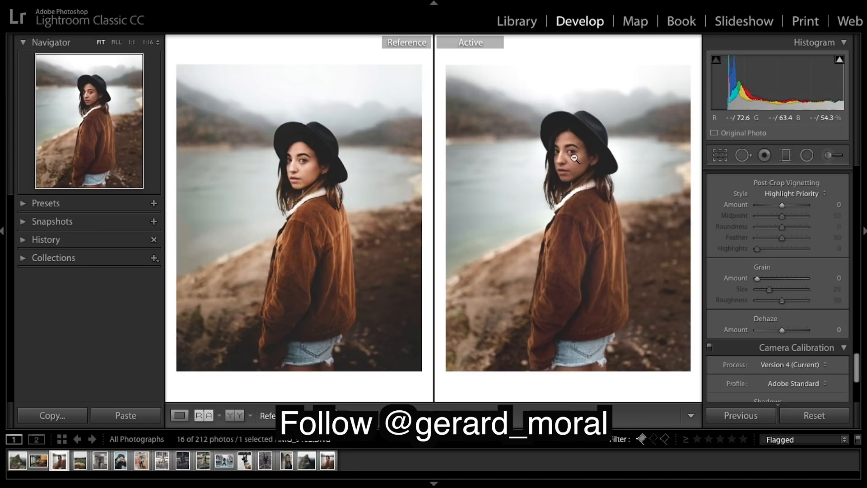
drag(782, 207, 780, 207)
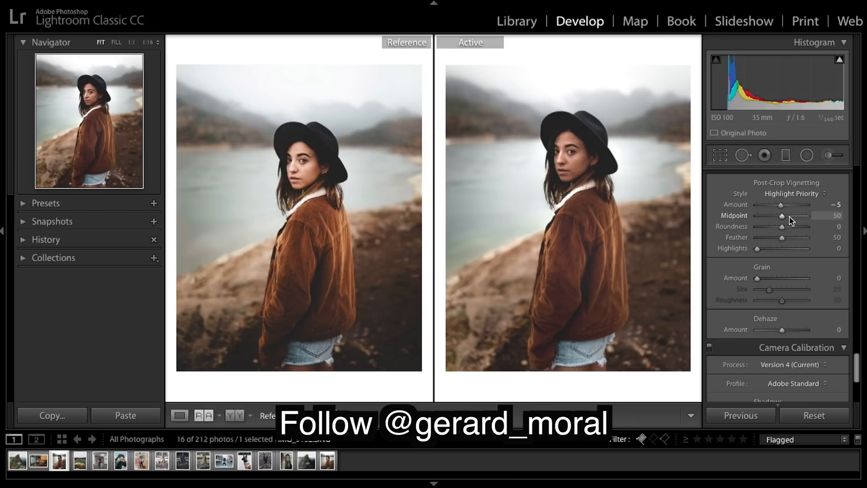
mouse_move(782, 239)
mouse_down()
mouse_move(793, 239)
mouse_move(776, 240)
mouse_move(798, 240)
mouse_up()
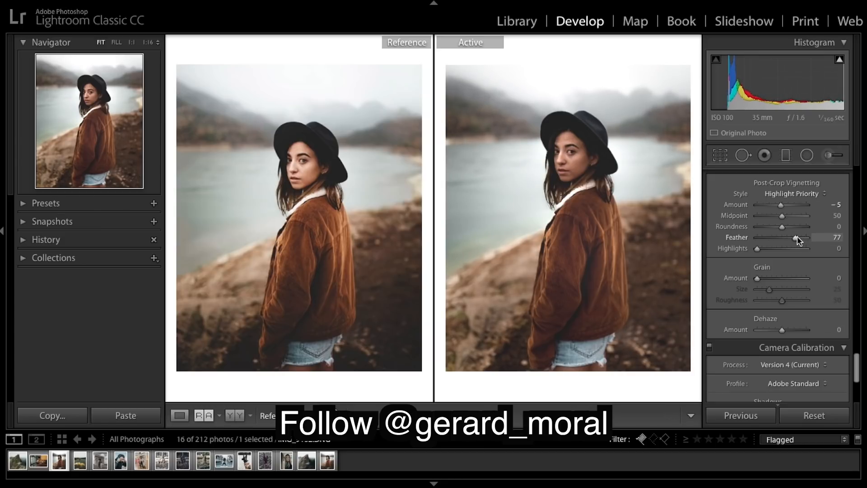
drag(797, 239, 794, 240)
- Add film grain with an amount of 25 and a size of 30
scroll(793, 264, down, 3)
click(774, 234)
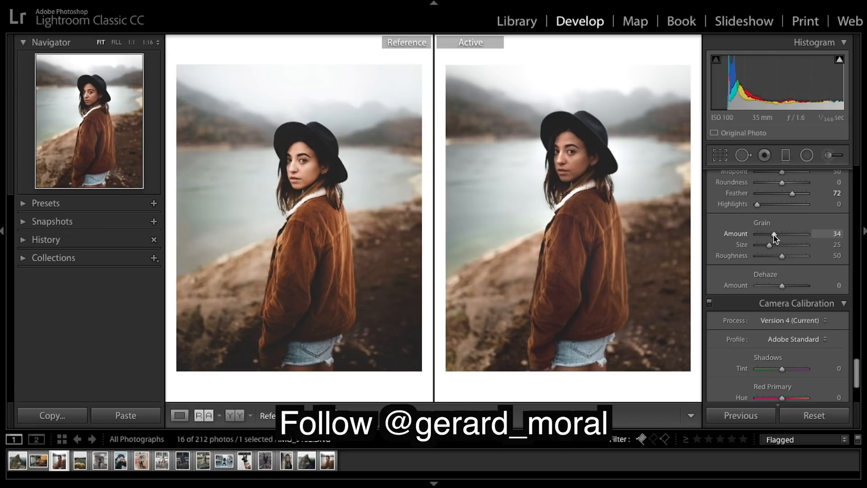
drag(773, 234, 768, 235)
drag(770, 247, 772, 247)
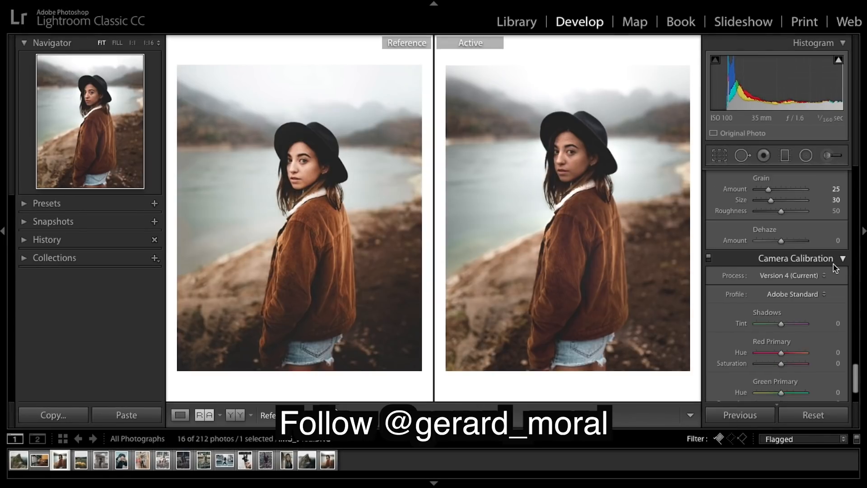
- Warm the temperature of the existing radial filter on the jacket and finish editing the filter
scroll(835, 253, up, 10)
click(805, 156)
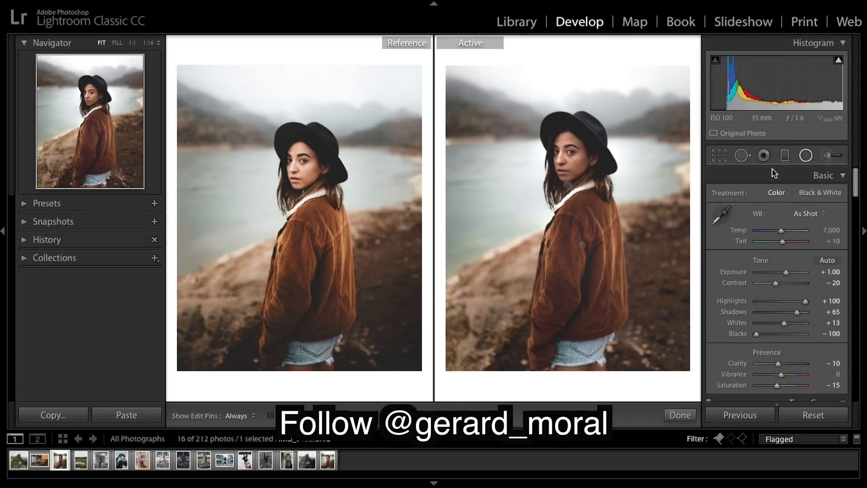
click(582, 245)
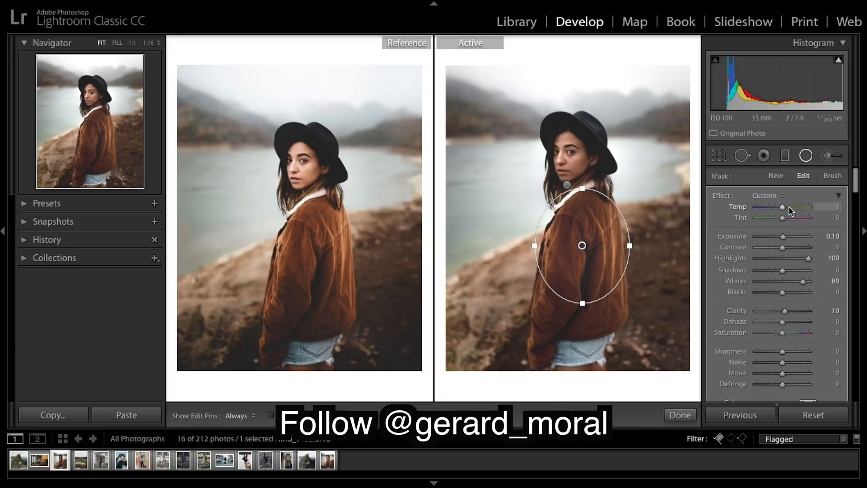
drag(783, 209, 794, 210)
click(680, 414)
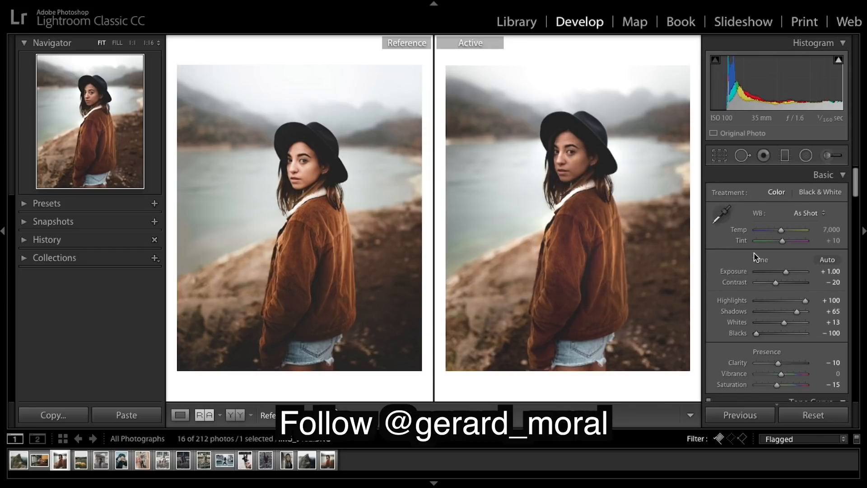
- Place a slightly tilted graduated filter across the lower half of the photo, centred on the lower jacket
click(785, 156)
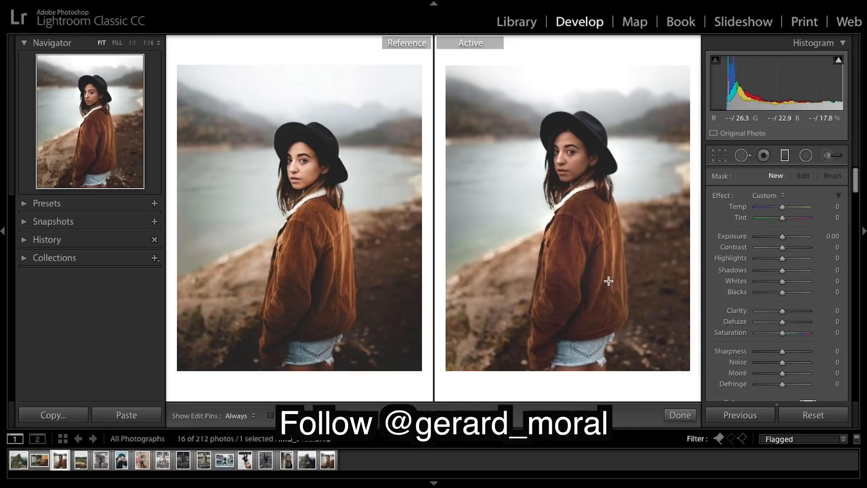
mouse_move(583, 305)
mouse_down()
mouse_move(563, 270)
mouse_move(570, 228)
mouse_move(581, 296)
mouse_up()
drag(574, 252, 574, 262)
drag(585, 299, 582, 292)
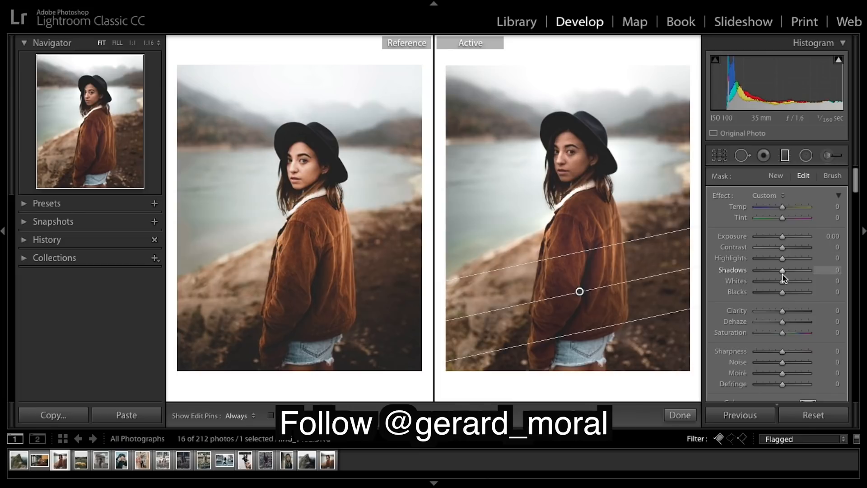
- Darken the graduated filter's area with shadows at −55 and blacks at −3, and finish the filter
click(769, 270)
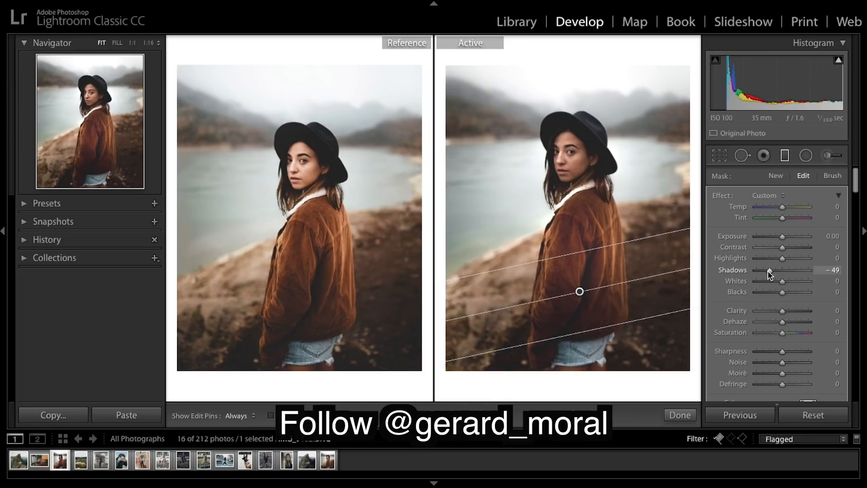
drag(767, 270, 766, 271)
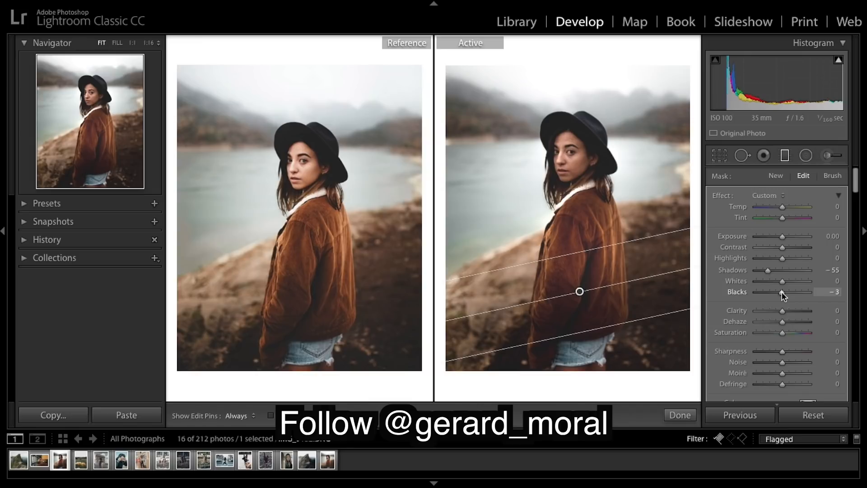
drag(782, 296, 783, 295)
drag(782, 293, 782, 293)
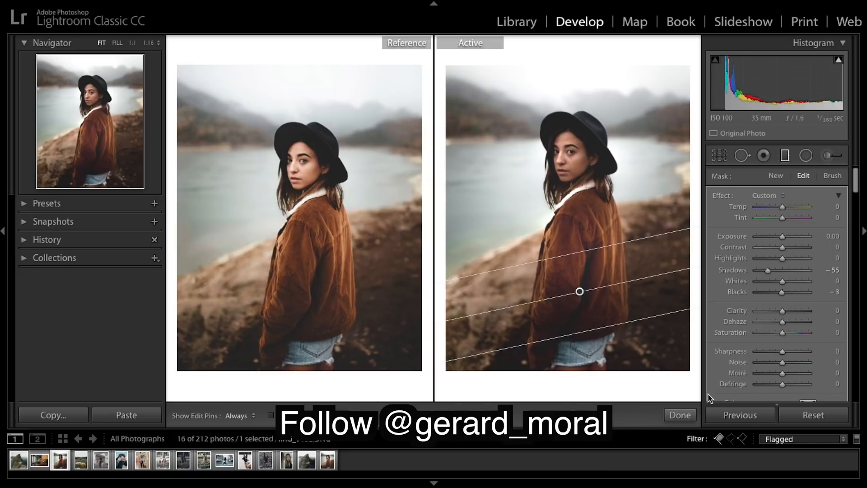
click(680, 415)
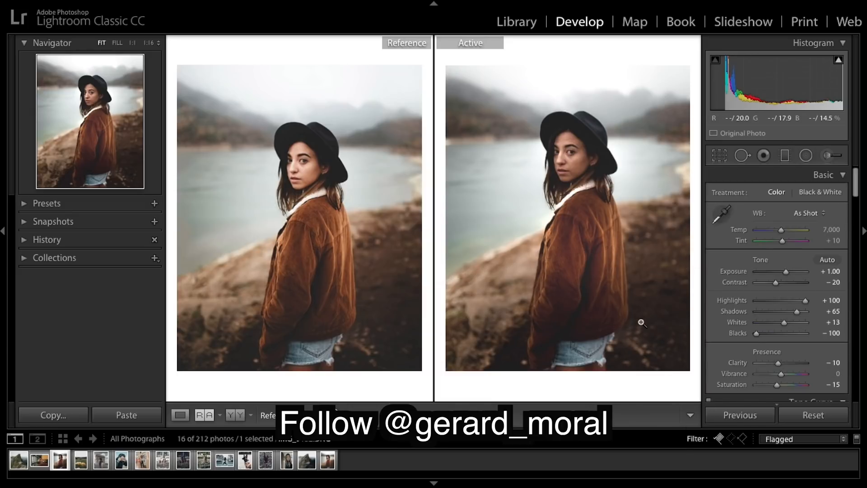
- Set up a brightening adjustment brush with exposure 1.27, contrast 100, highlights 40, whites 90 and clarity 49
click(830, 158)
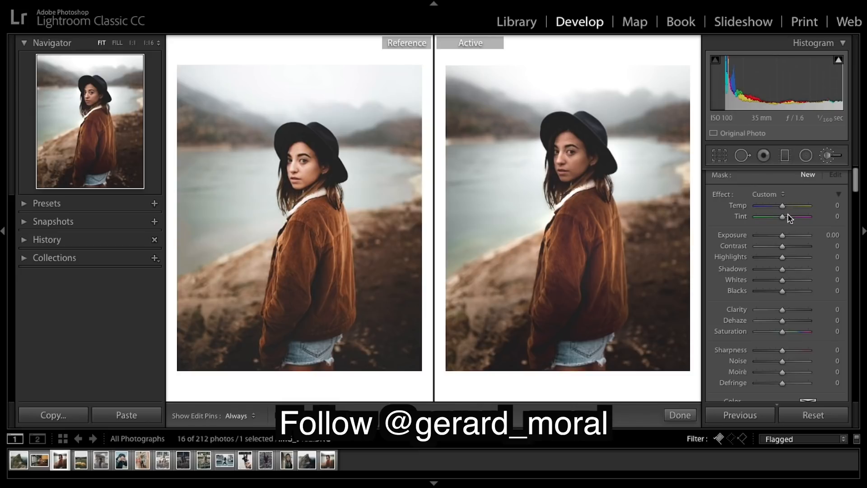
drag(783, 242, 783, 241)
drag(784, 241, 788, 242)
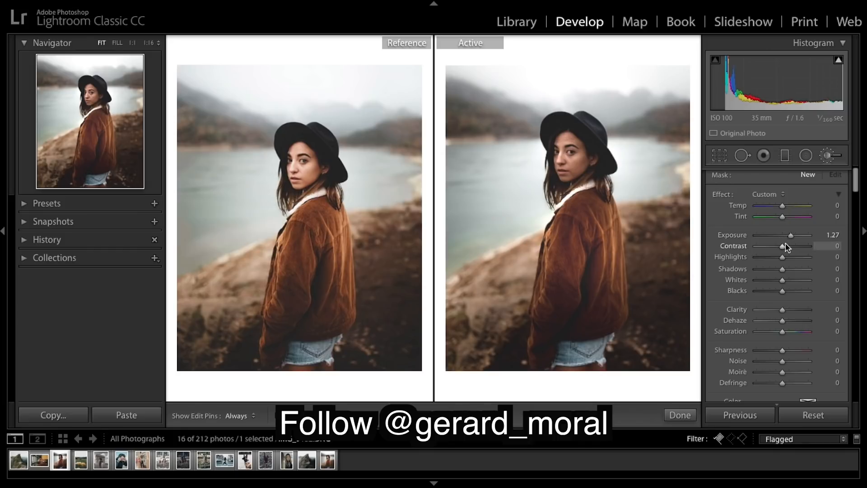
drag(782, 247, 810, 247)
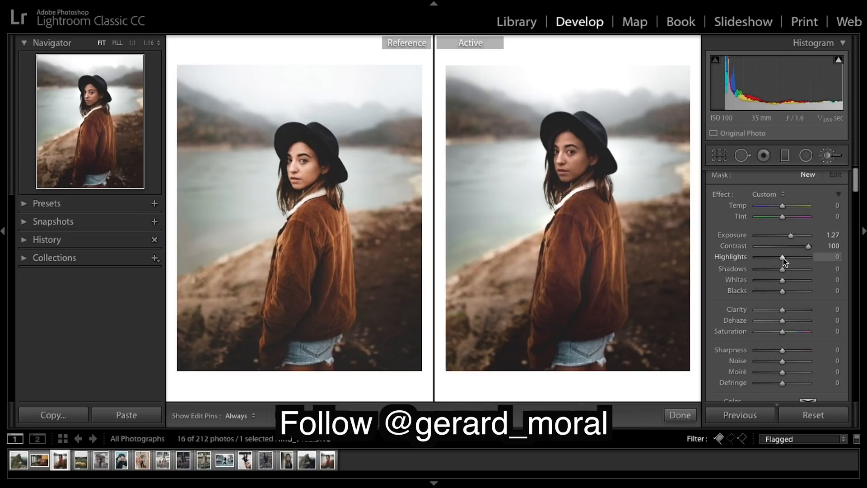
drag(782, 258, 792, 260)
click(807, 280)
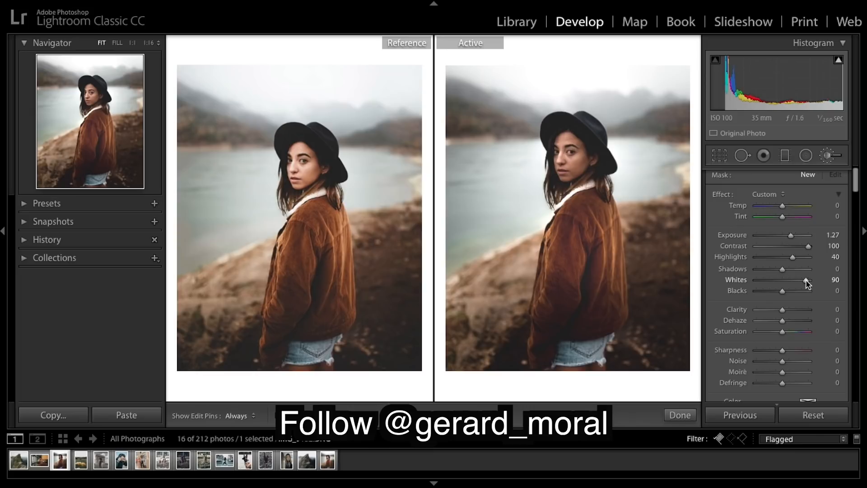
drag(791, 313, 793, 313)
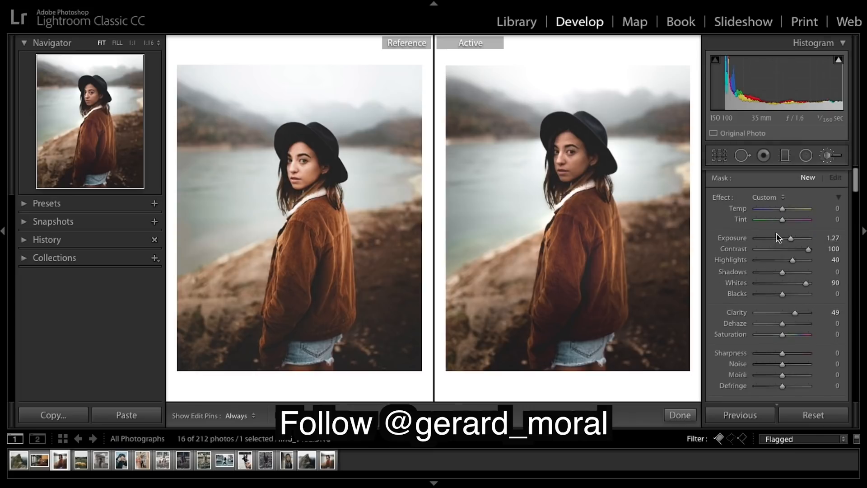
click(827, 155)
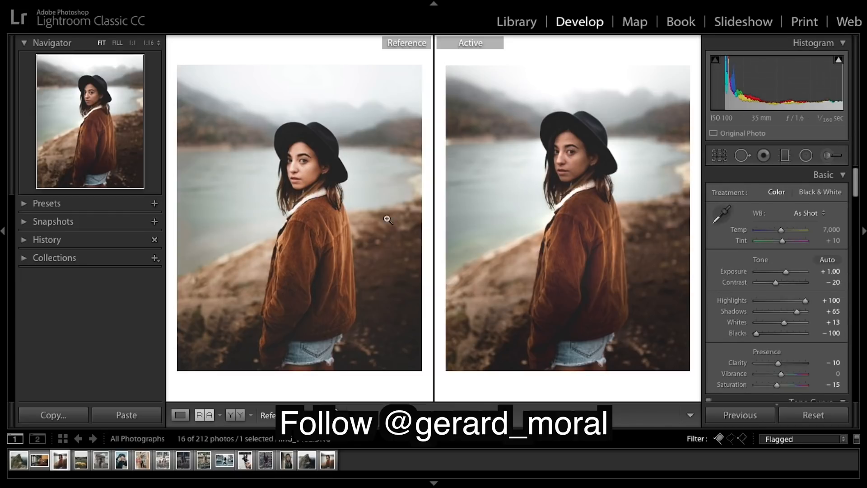
- Start brushing the brightening adjustment onto the jacket's shoulder and upper back, and undo the last stroke
click(827, 156)
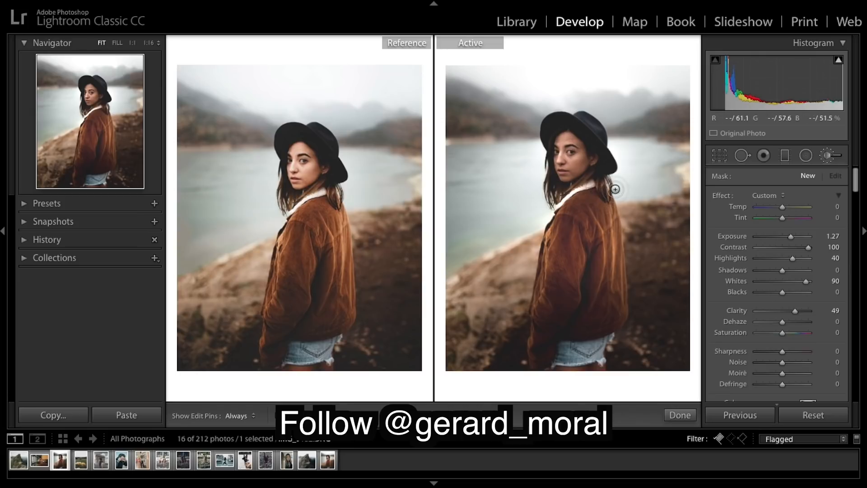
click(612, 214)
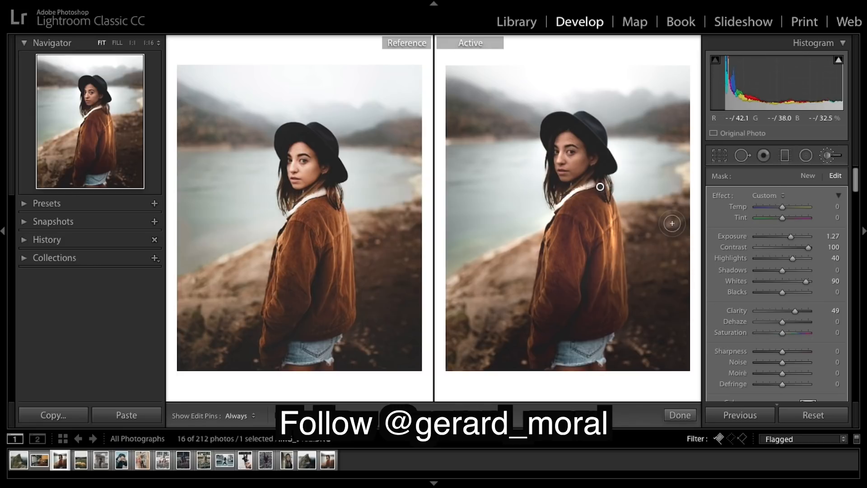
key(ctrl+z)
scroll(774, 294, down, 5)
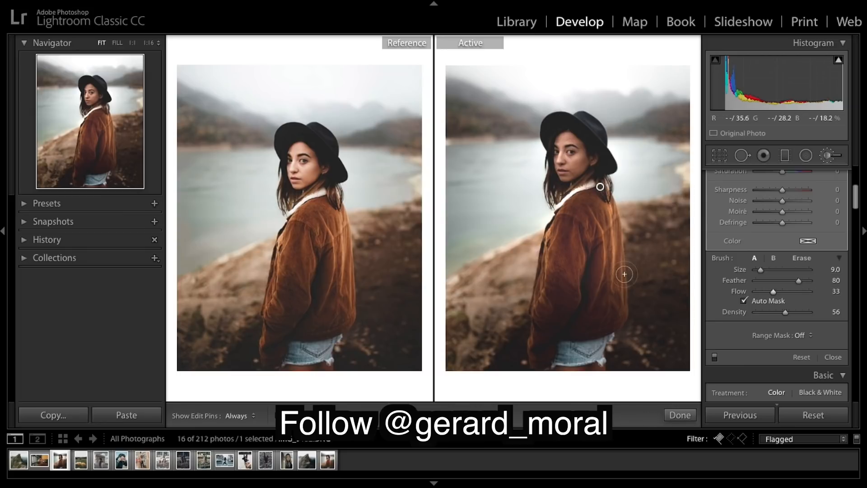
key(h)
key(h)
- Brush along the jacket's lower edge, collar and front with the edit pins toggled, and undo the last stroke
mouse_move(533, 335)
mouse_down()
mouse_move(535, 300)
mouse_move(626, 295)
mouse_up()
key(h)
key(h)
key(h)
drag(596, 182, 592, 189)
mouse_move(593, 189)
mouse_down()
mouse_move(585, 197)
mouse_move(619, 204)
mouse_move(592, 227)
mouse_move(563, 291)
mouse_up()
key(ctrl+z)
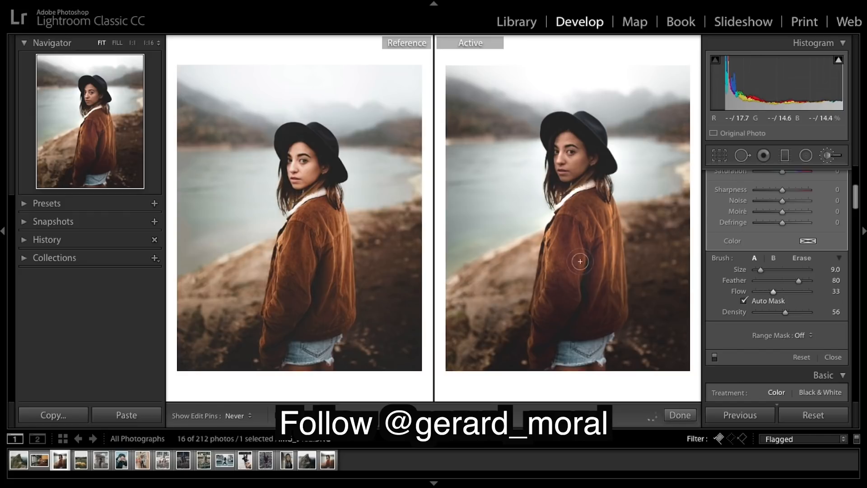
- Paint the brightening brush over the jacket's shoulder, back folds and lower back edge, and finish the brush adjustment
mouse_move(593, 215)
mouse_down()
mouse_move(576, 227)
mouse_move(644, 292)
mouse_move(617, 293)
mouse_move(613, 260)
mouse_move(645, 273)
mouse_move(651, 289)
mouse_move(556, 218)
mouse_move(559, 224)
mouse_move(575, 203)
mouse_up()
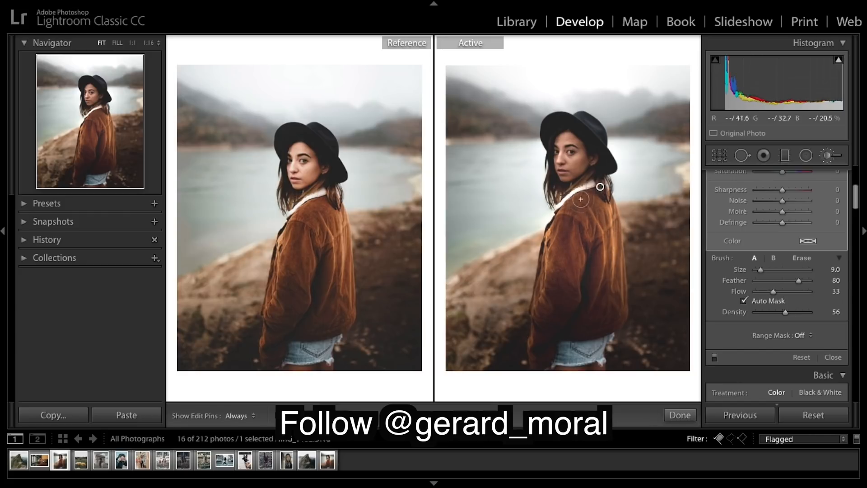
mouse_move(593, 231)
mouse_down()
mouse_move(599, 219)
mouse_move(591, 232)
mouse_move(565, 238)
mouse_move(567, 246)
mouse_up()
mouse_move(604, 199)
mouse_down()
mouse_move(572, 215)
mouse_move(591, 236)
mouse_up()
drag(611, 314, 627, 312)
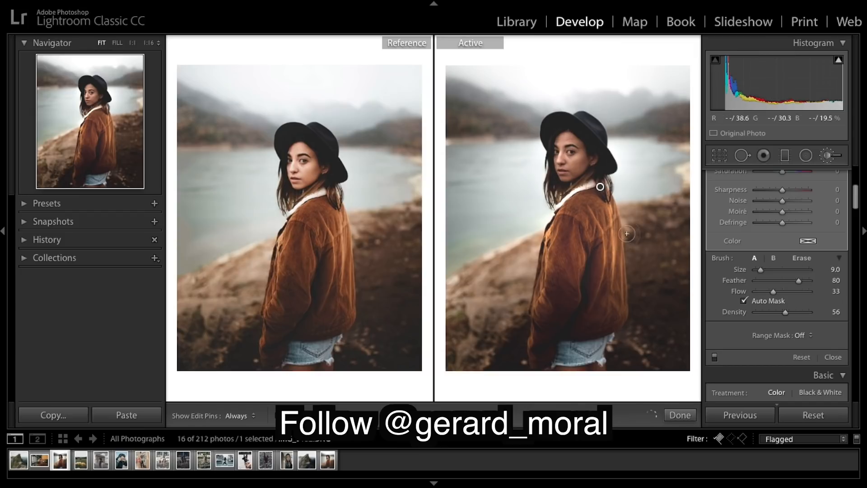
click(678, 414)
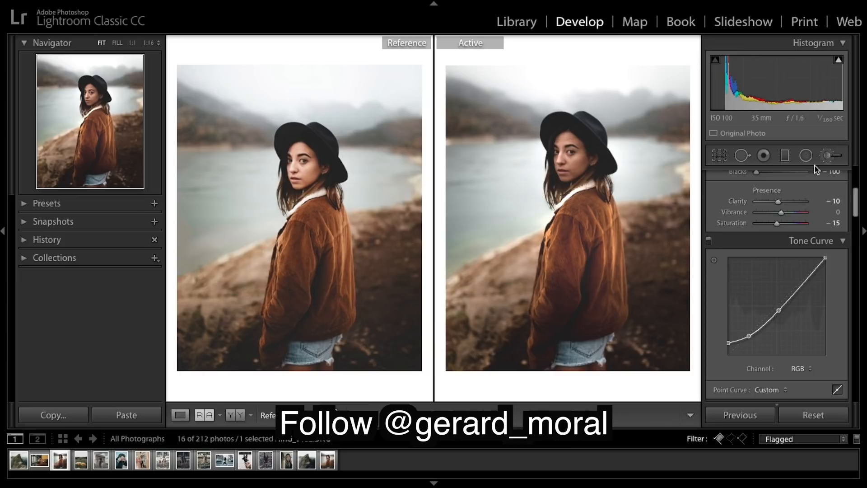
- Draw a radial filter over the woman's face and reset all its effect settings to zero
click(805, 156)
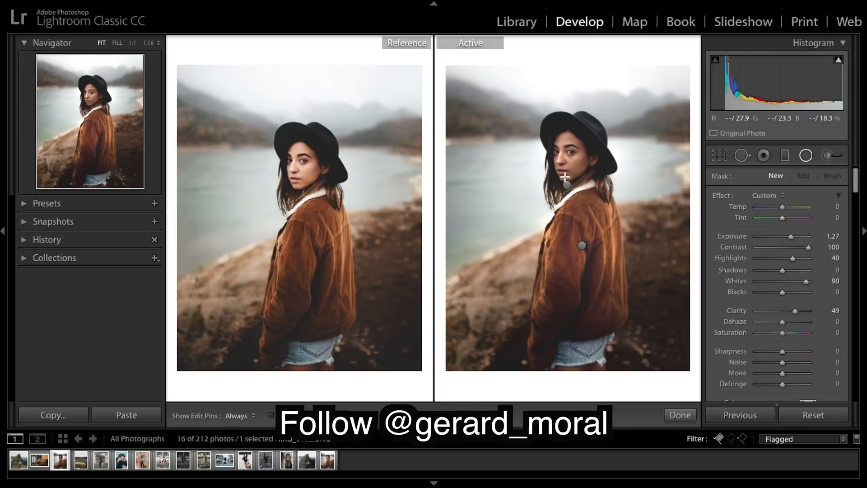
drag(556, 141, 577, 169)
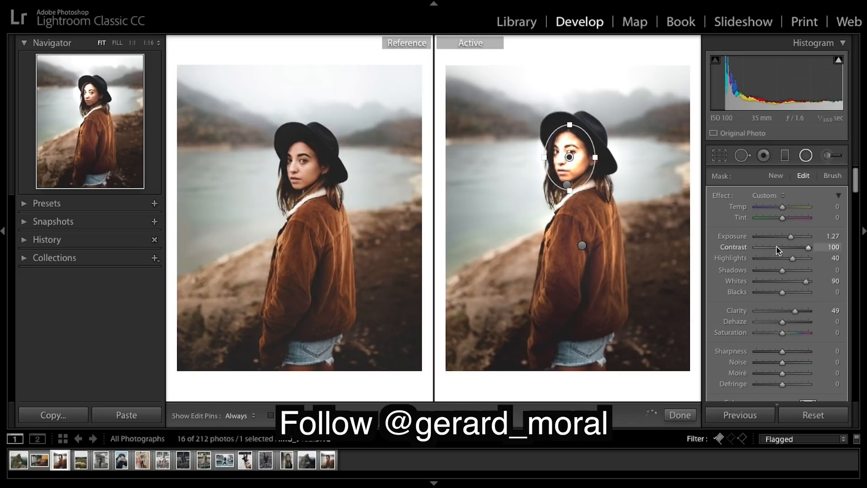
key(alt)
alt+click(719, 196)
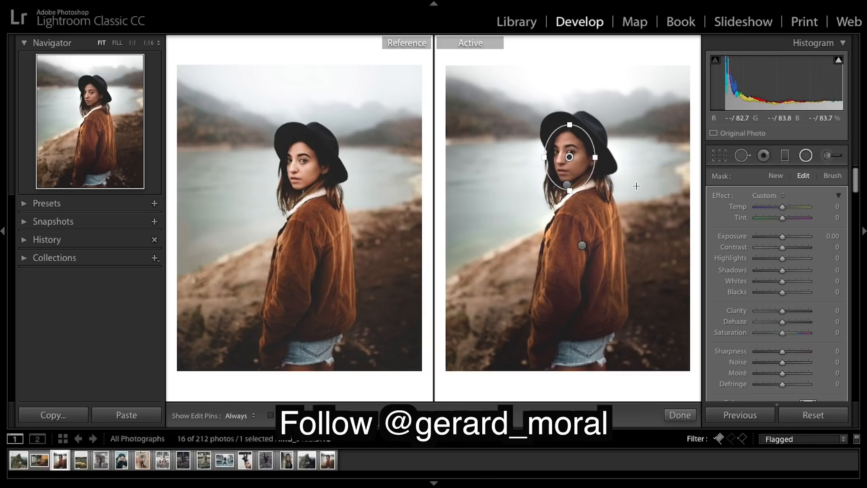
- Reselect the radial filter on the face and reshape it into a narrow upright oval around the face
key(m)
key(ctrl+=)
key(ctrl+-)
key(ctrl+=)
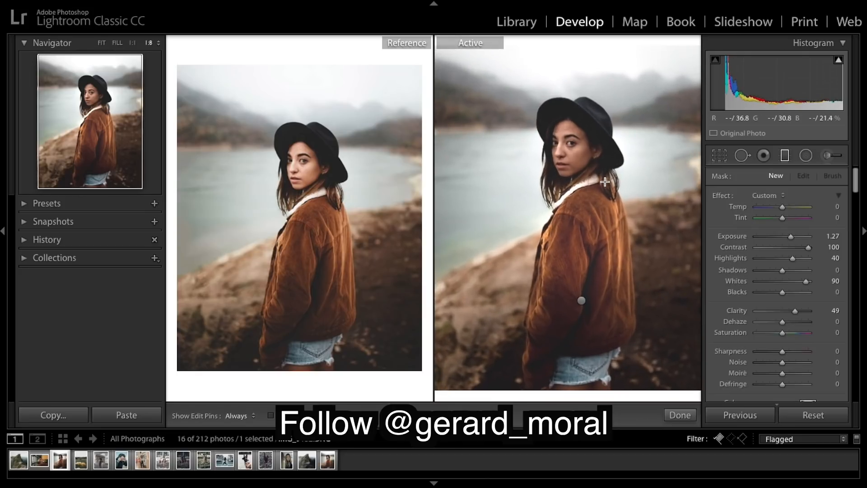
key(ctrl+=)
right_click(604, 182)
key(Escape)
key(ctrl+=)
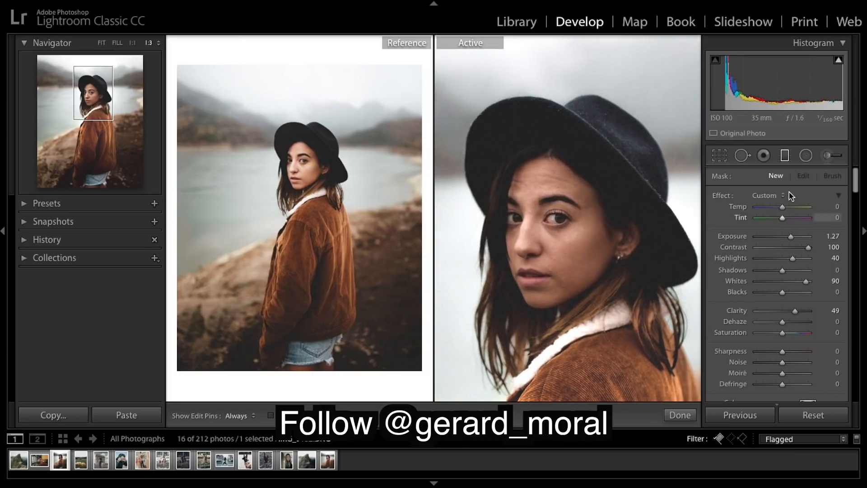
click(805, 157)
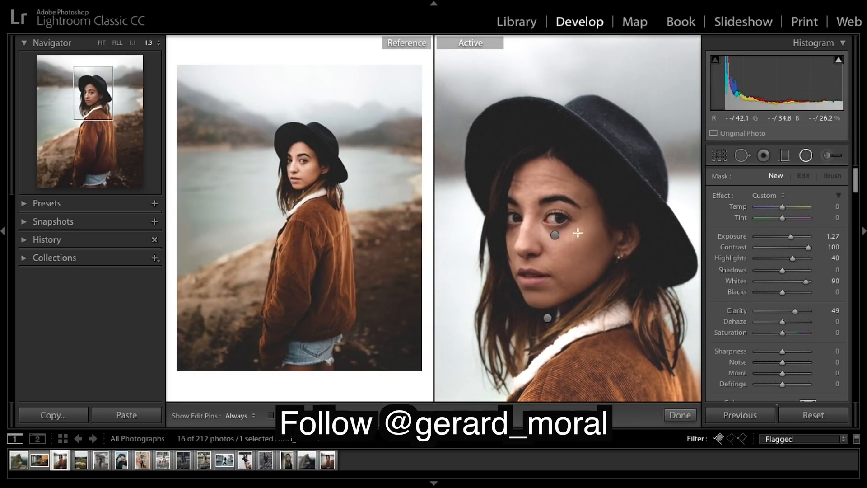
drag(555, 235, 633, 249)
drag(551, 138, 555, 159)
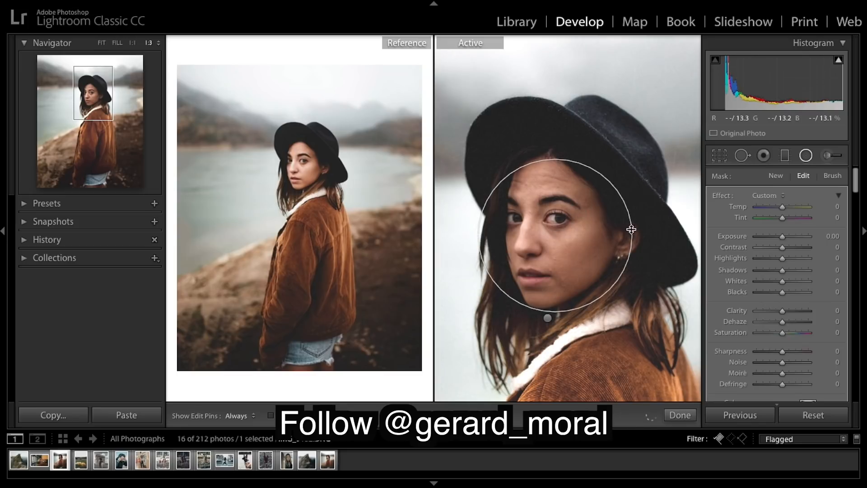
drag(632, 236, 610, 235)
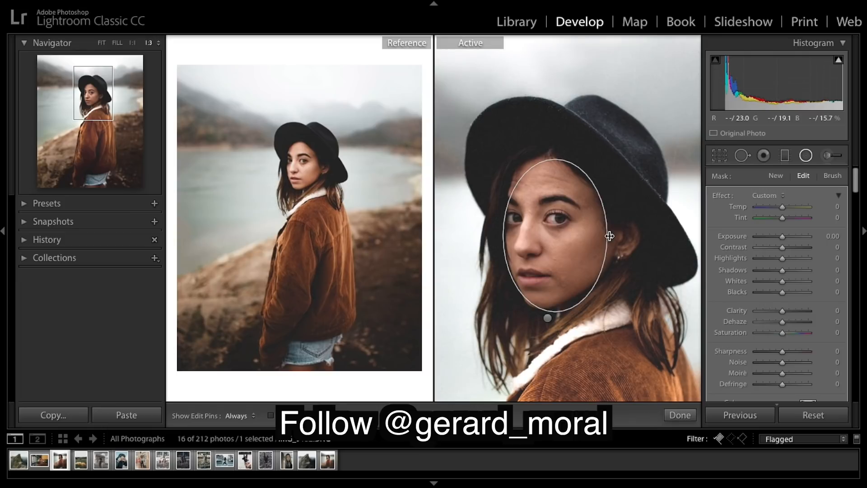
drag(610, 235, 609, 236)
- Fine-tune the radial filter's height, width and position so the oval spans the face from hairline to chin
drag(554, 305, 554, 298)
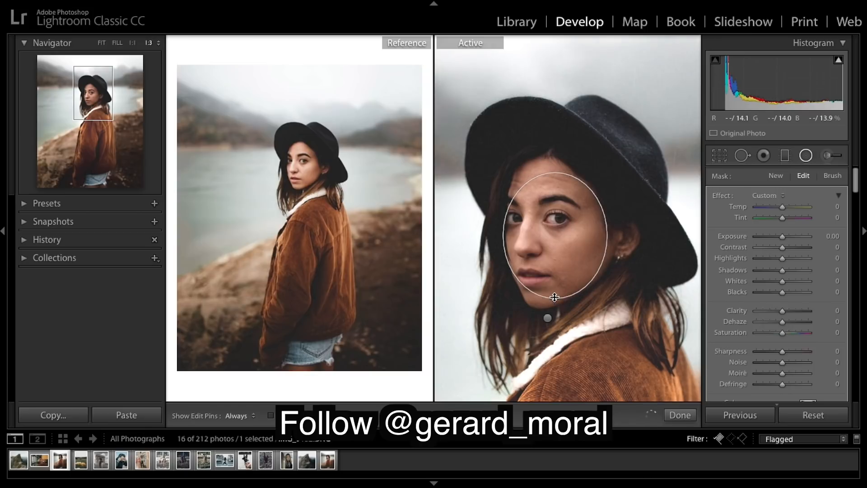
drag(556, 173, 557, 171)
drag(556, 237, 555, 231)
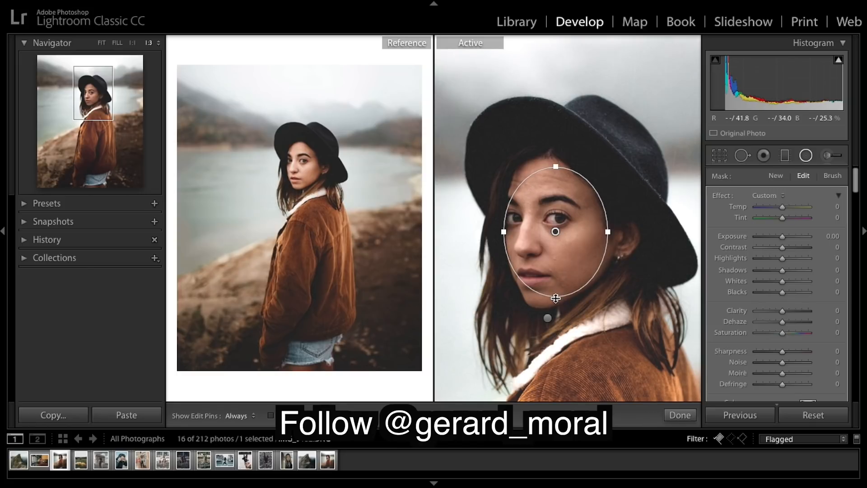
drag(555, 299, 555, 300)
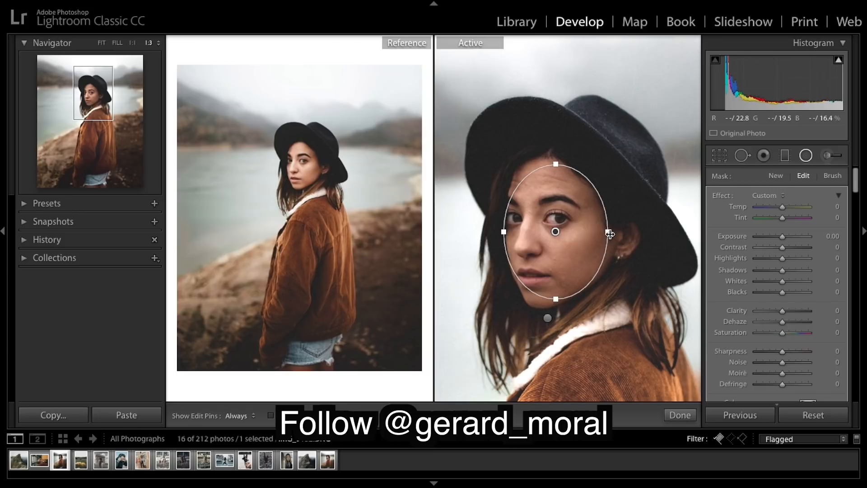
drag(608, 233, 609, 234)
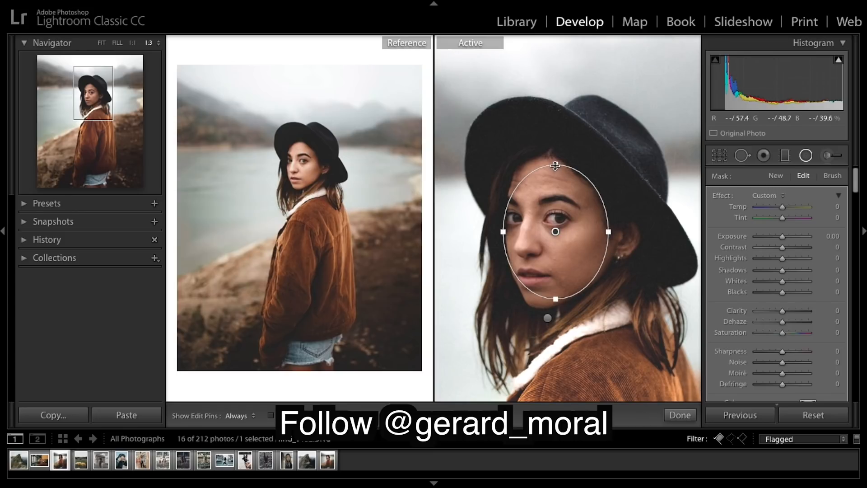
drag(555, 165, 555, 161)
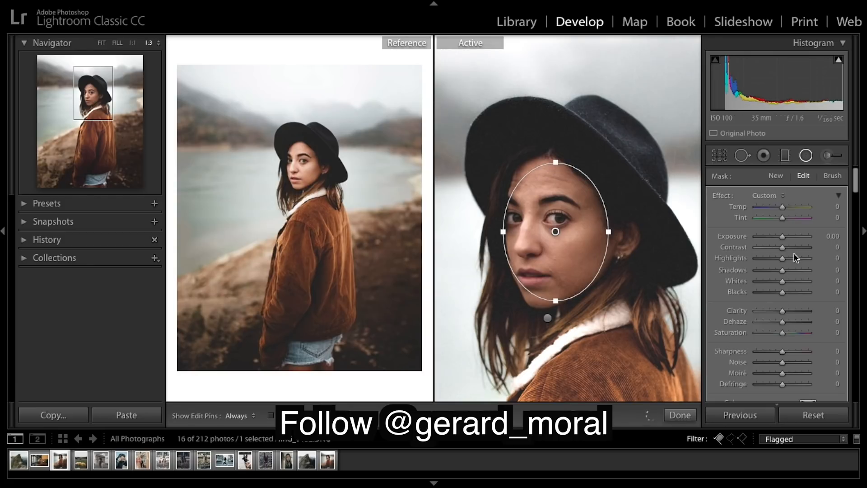
- Set the face radial filter's exposure to 1.10, highlights to 100, shadows to -11 and whites to -40
click(788, 237)
drag(788, 237, 789, 237)
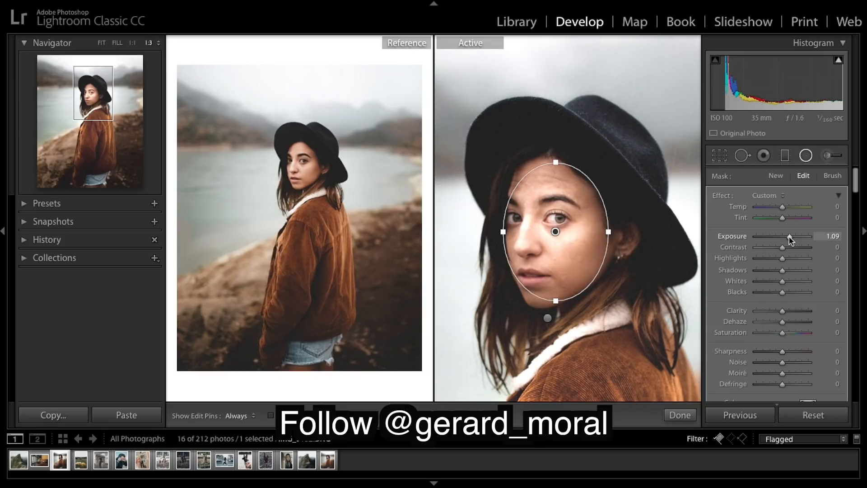
drag(789, 240, 790, 239)
drag(790, 240, 788, 240)
scroll(810, 288, down, 1)
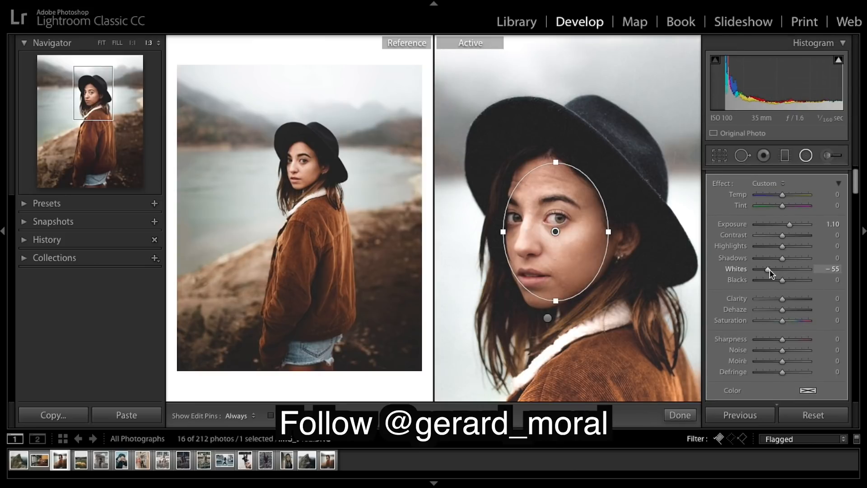
drag(771, 270, 773, 270)
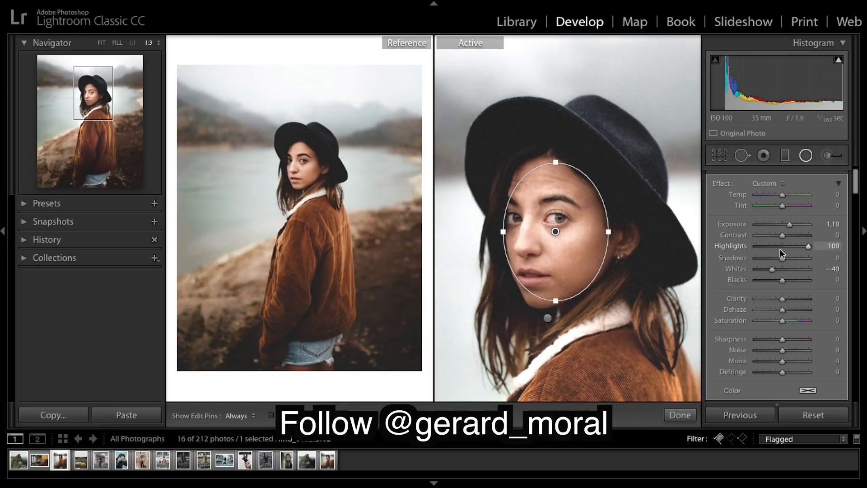
drag(782, 262, 780, 263)
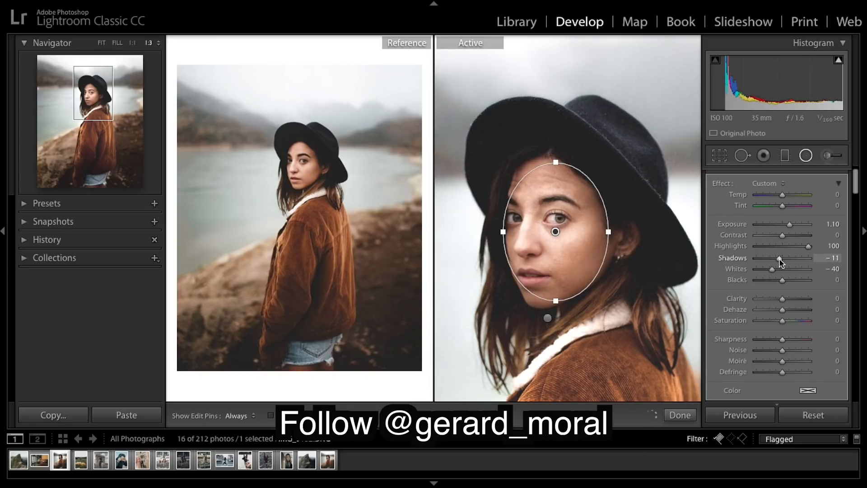
- Set the face radial filter's blacks to -53 and saturation to -12
scroll(788, 280, down, 1)
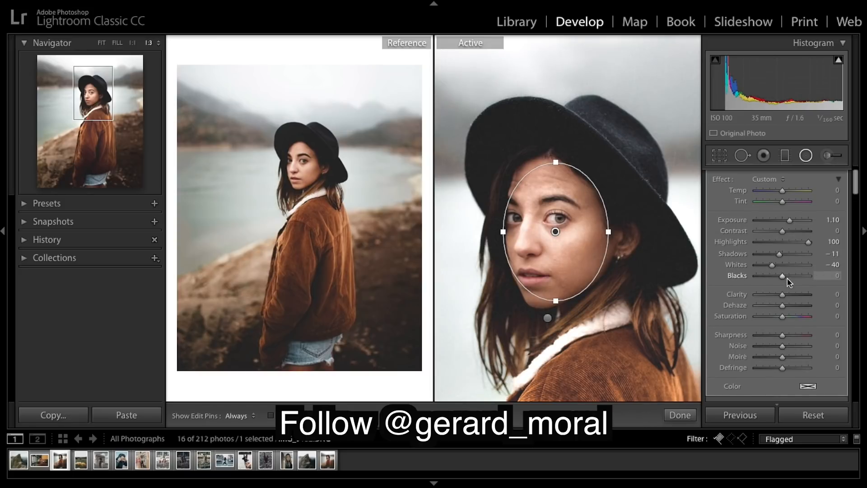
drag(782, 275, 772, 275)
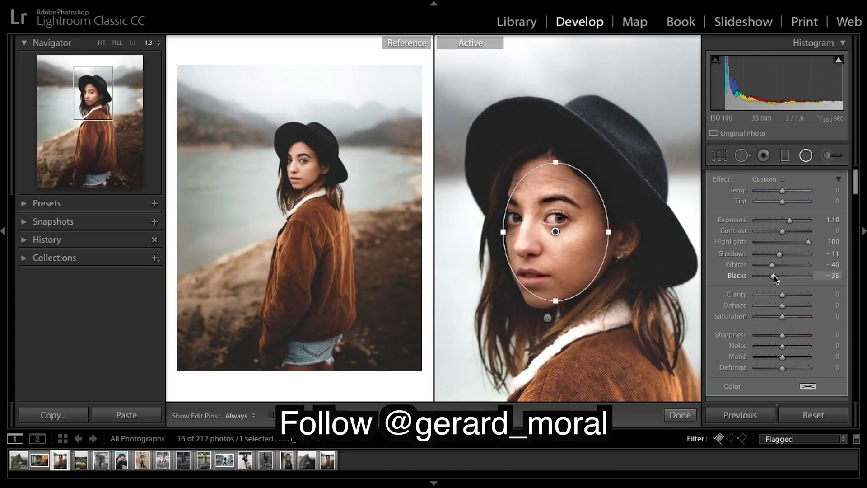
drag(773, 275, 769, 276)
drag(767, 274, 769, 274)
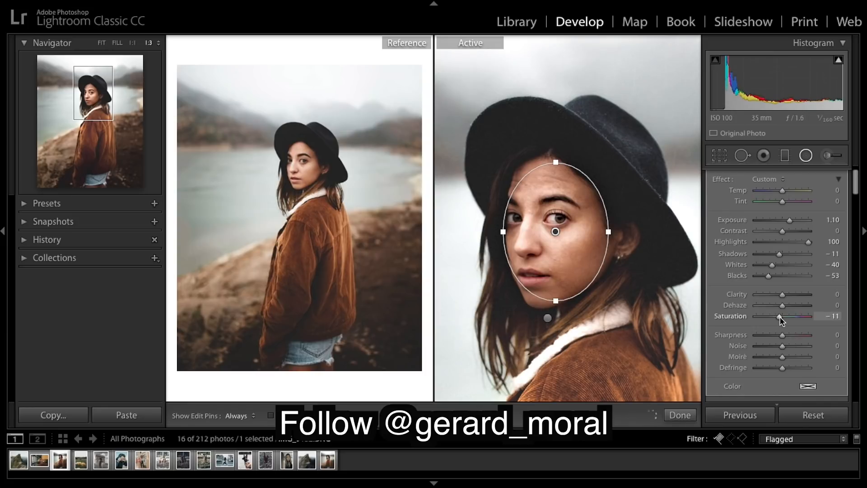
drag(778, 316, 780, 317)
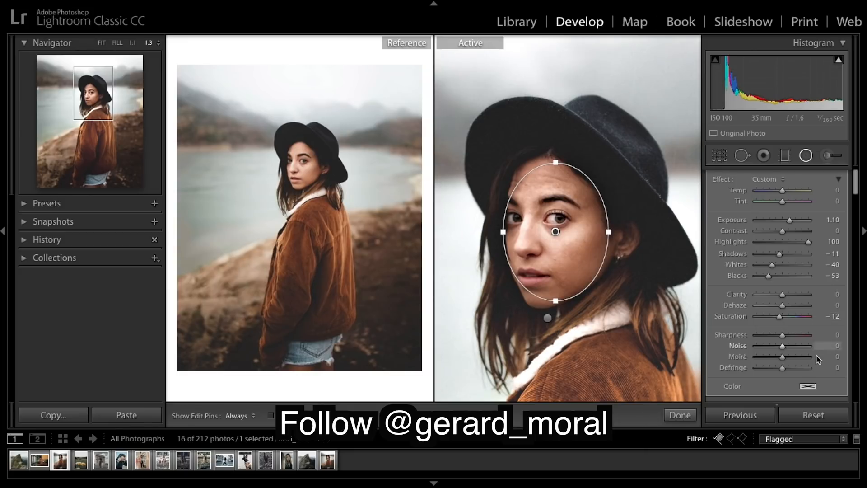
- Try different feather amounts on the face radial filter, set it to 34 and finish the filter
scroll(816, 352, down, 5)
drag(786, 357, 779, 358)
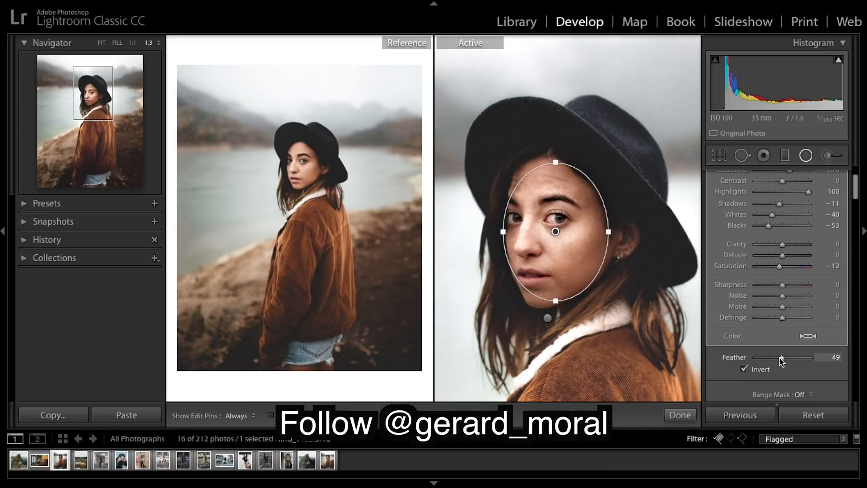
drag(776, 357, 821, 367)
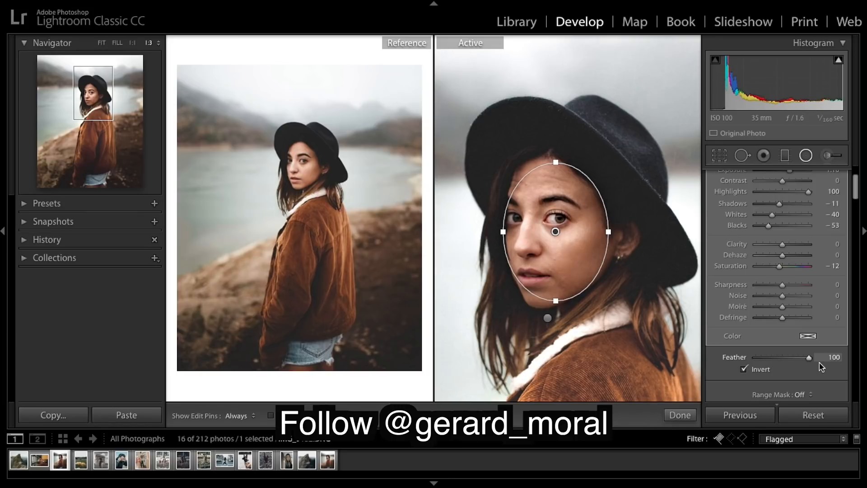
drag(808, 358, 773, 359)
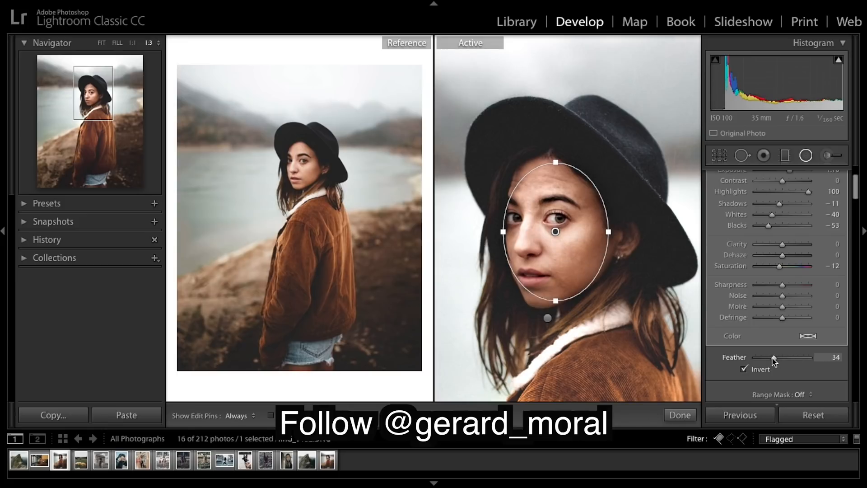
drag(774, 359, 773, 359)
drag(773, 360, 773, 359)
click(684, 416)
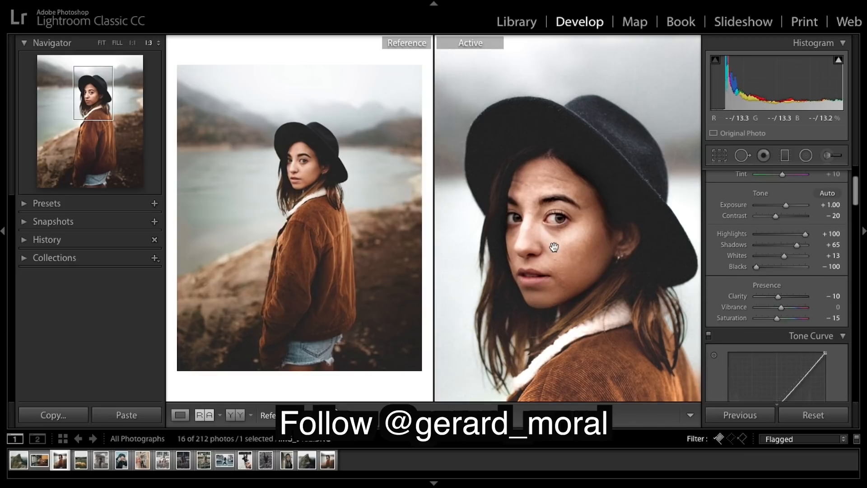
- Start a new adjustment brush at the woman's chin and reset all its effect settings to zero
click(553, 246)
click(553, 247)
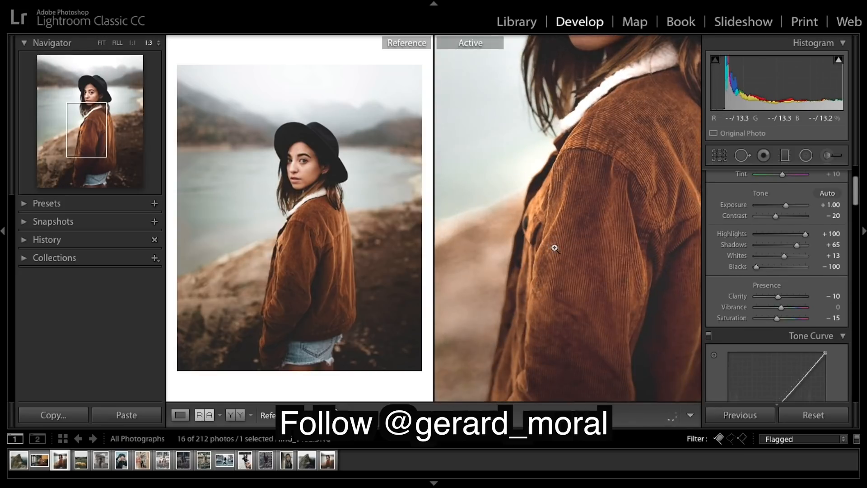
click(555, 248)
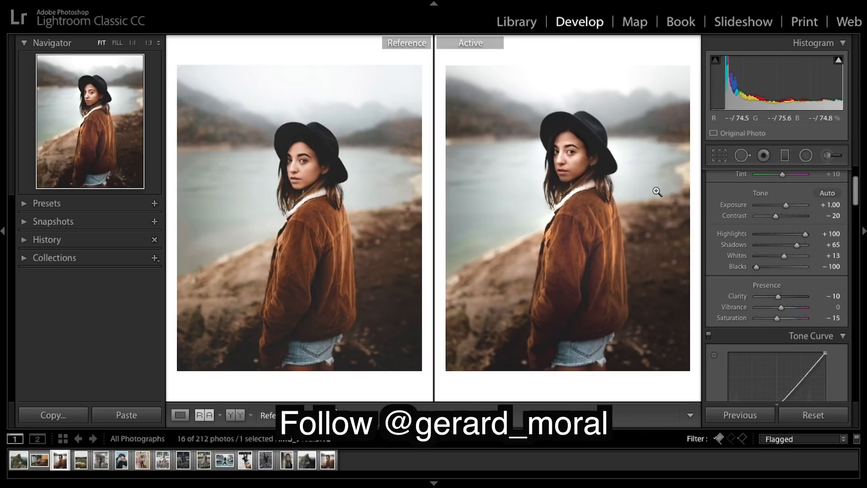
click(618, 132)
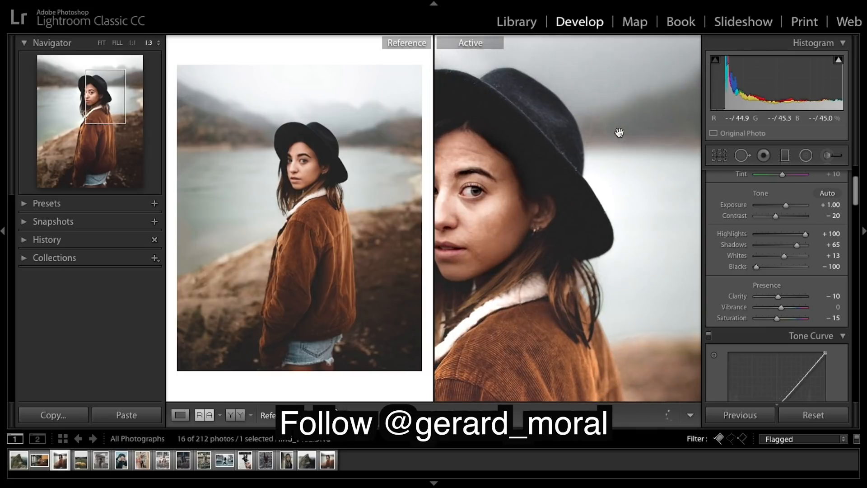
drag(542, 220, 627, 200)
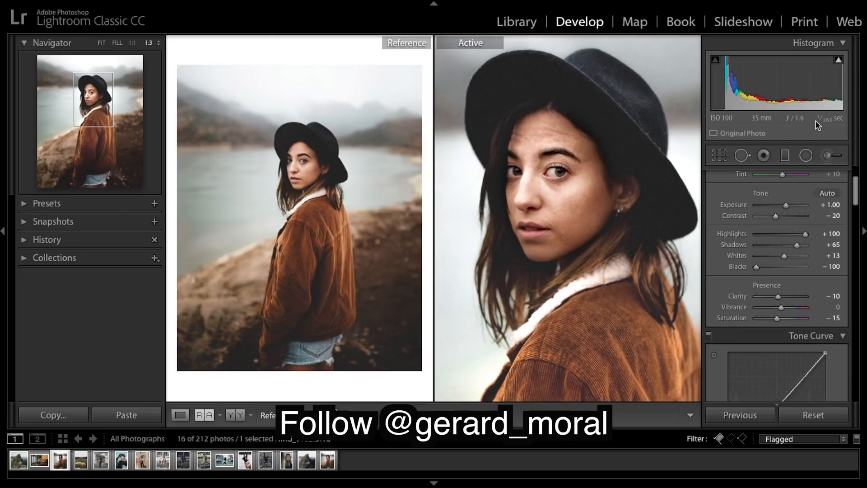
click(829, 155)
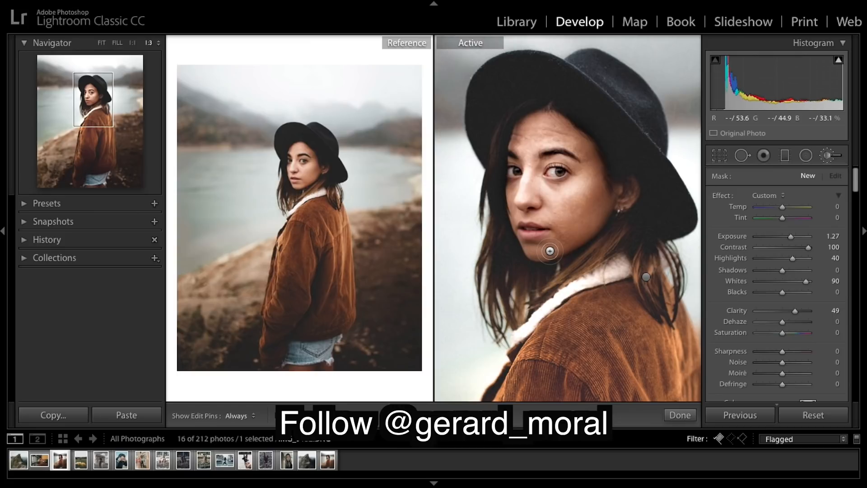
key(h)
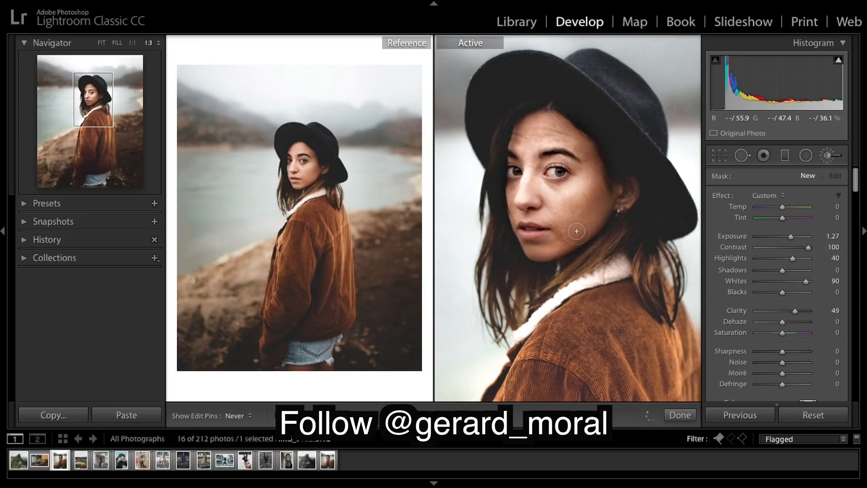
key(h)
key(alt)
alt+click(719, 198)
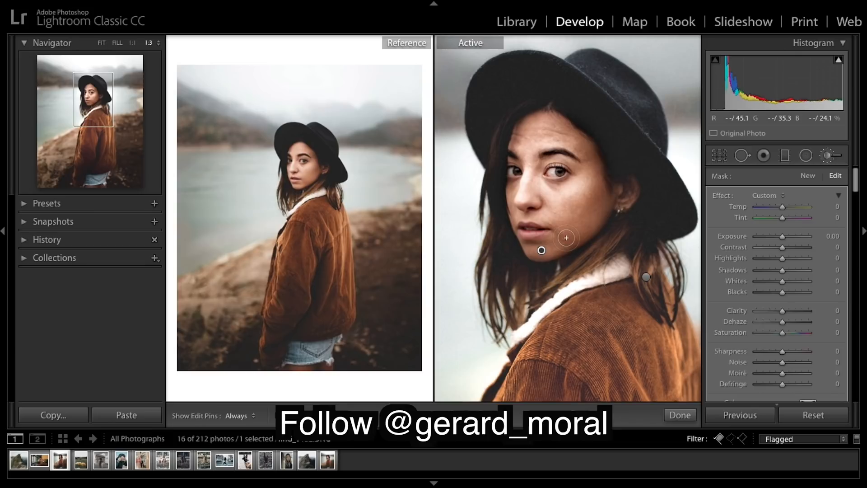
- Brush the new adjustment over the woman's jaw and cheek with the edit pins hidden, and show the pins again
key(h)
mouse_move(583, 226)
mouse_down()
mouse_move(615, 198)
mouse_move(589, 223)
mouse_move(593, 183)
mouse_move(577, 213)
mouse_move(564, 220)
mouse_move(557, 204)
mouse_move(554, 214)
mouse_move(591, 192)
mouse_move(562, 197)
mouse_up()
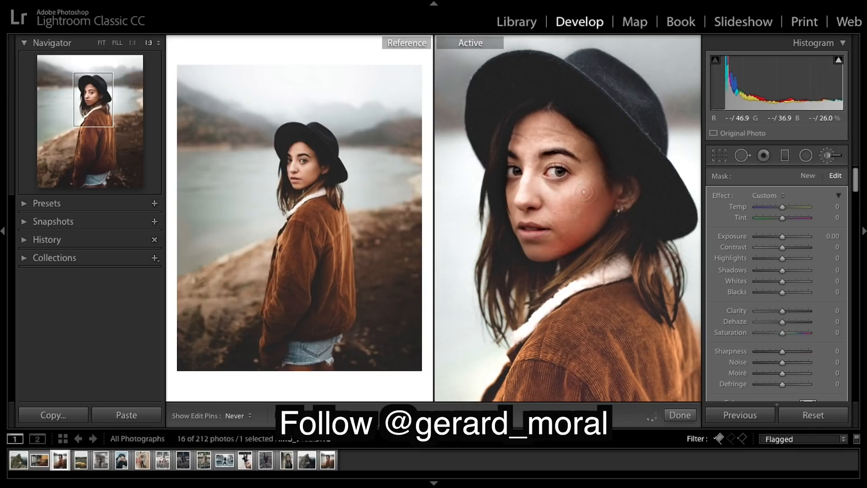
key(h)
- Set the brush flow to 74 and paint the adjustment over the woman's forehead, cheek and nose
scroll(809, 306, down, 5)
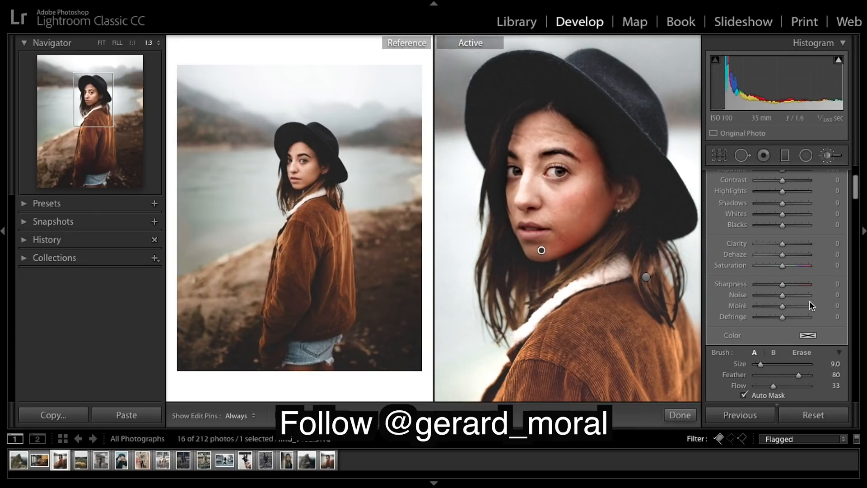
scroll(809, 306, down, 2)
mouse_move(772, 337)
mouse_down()
mouse_move(801, 342)
mouse_move(795, 338)
mouse_up()
mouse_move(578, 143)
mouse_down()
mouse_move(540, 121)
mouse_move(522, 140)
mouse_move(560, 138)
mouse_move(540, 123)
mouse_move(519, 134)
mouse_up()
mouse_move(540, 185)
mouse_down()
mouse_move(595, 208)
mouse_move(569, 223)
mouse_move(552, 216)
mouse_move(561, 248)
mouse_move(540, 249)
mouse_move(555, 217)
mouse_move(575, 206)
mouse_move(559, 195)
mouse_move(584, 180)
mouse_up()
mouse_move(524, 138)
mouse_down()
mouse_move(515, 135)
mouse_move(553, 128)
mouse_move(545, 139)
mouse_up()
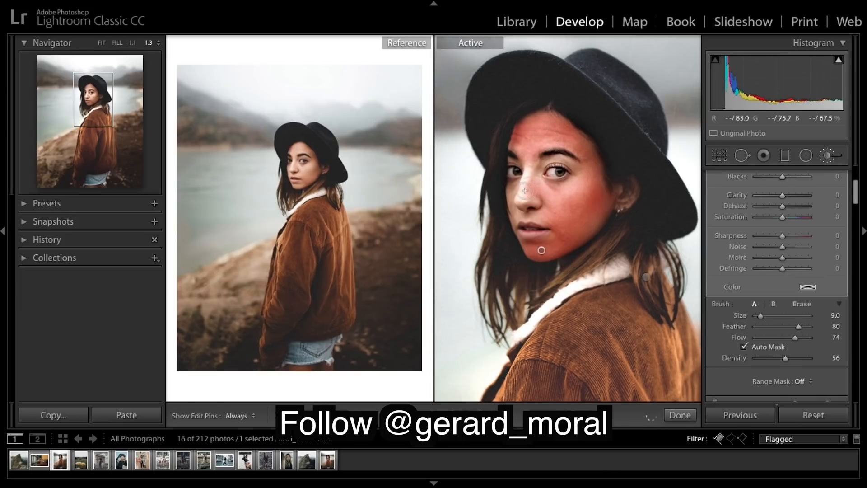
mouse_move(524, 189)
mouse_down()
mouse_move(576, 200)
mouse_move(585, 213)
mouse_move(569, 225)
mouse_move(570, 190)
mouse_move(538, 217)
mouse_move(568, 227)
mouse_up()
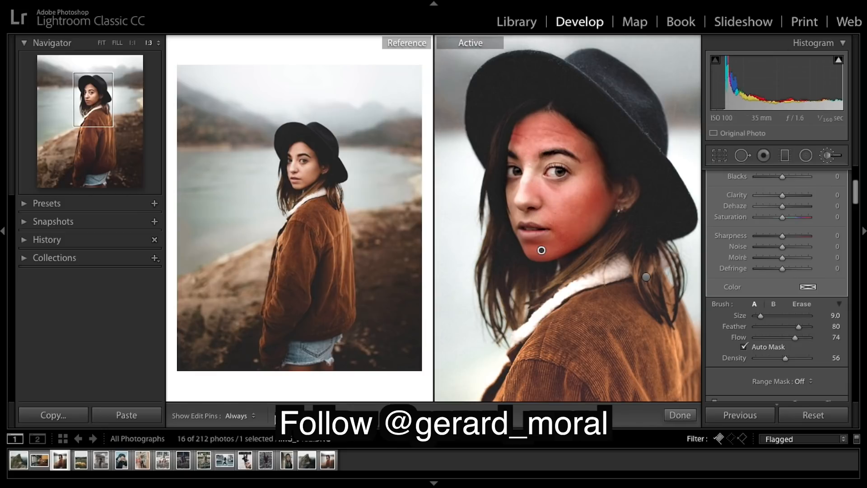
- Set the face brush's clarity to -100 and its sharpness to -100
scroll(805, 239, up, 5)
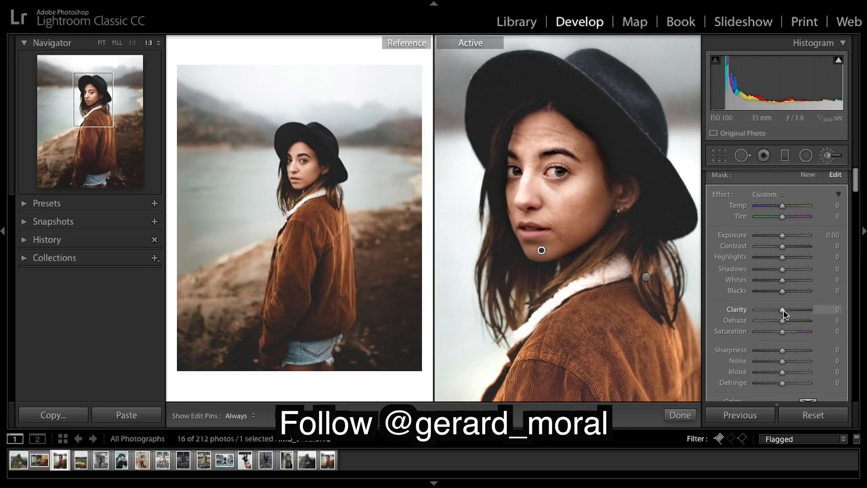
drag(783, 310, 722, 321)
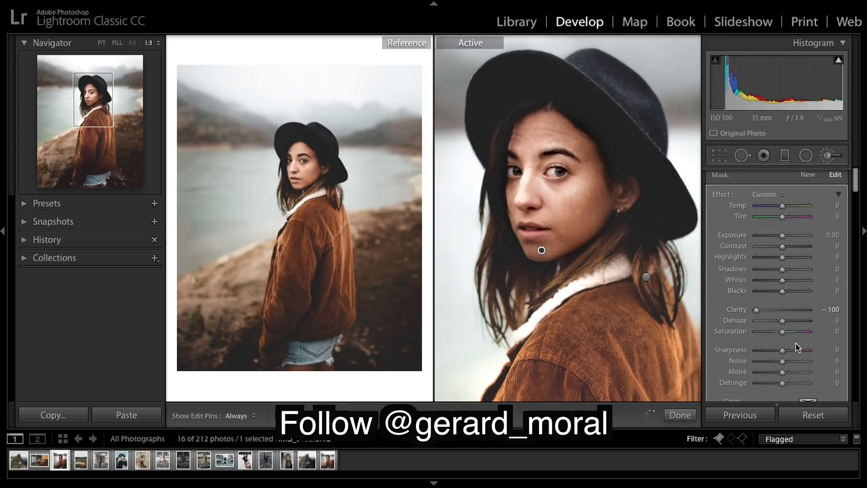
drag(782, 355, 693, 352)
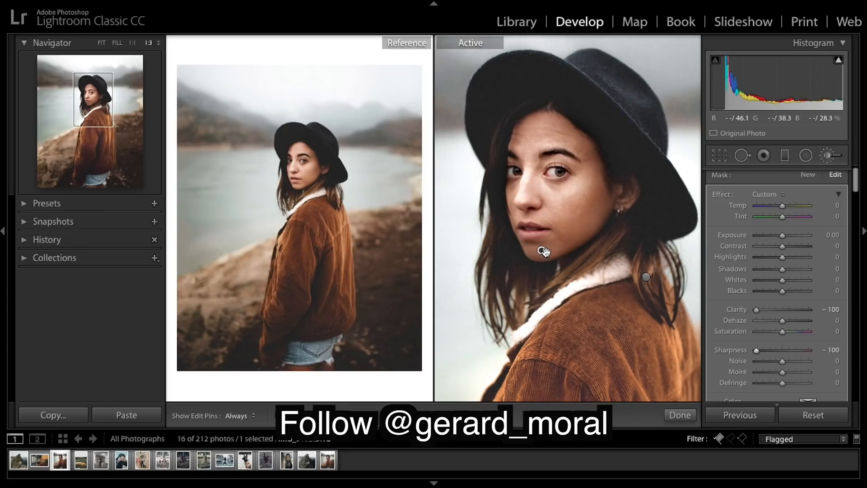
- Duplicate the face brush adjustment at the chin and make the copy's sharpness and clarity less negative
right_click(541, 250)
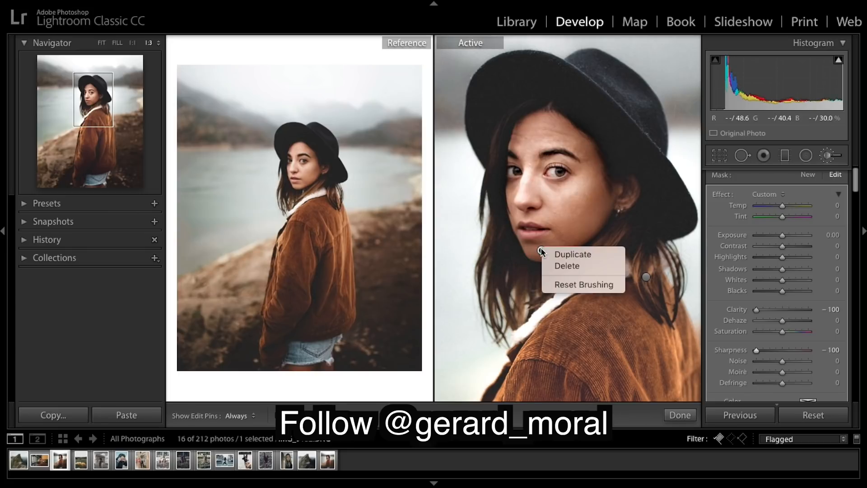
click(564, 254)
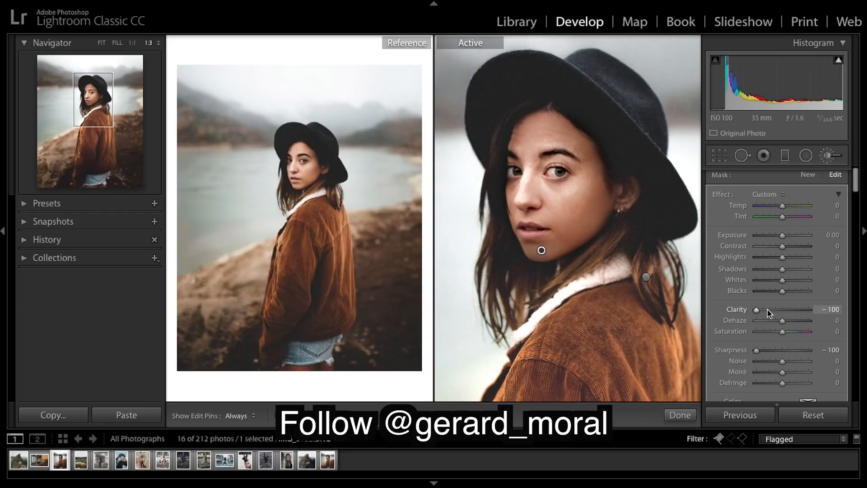
click(772, 350)
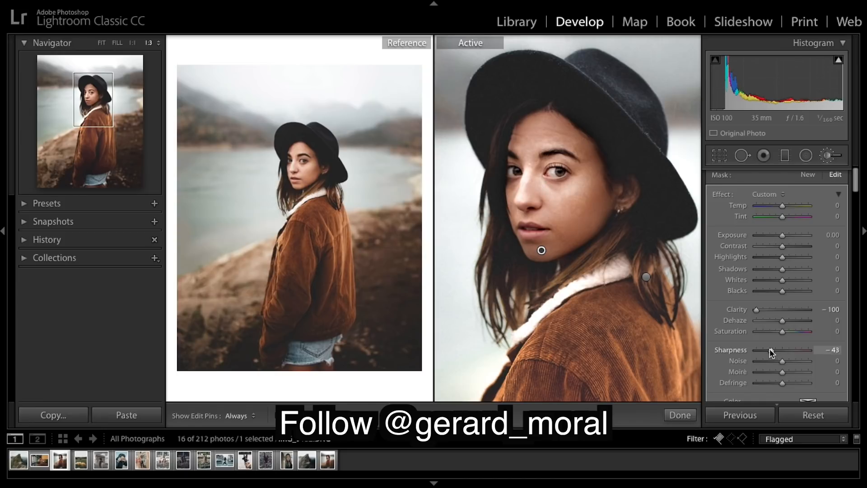
drag(768, 353, 769, 352)
click(770, 310)
drag(766, 312, 767, 313)
- Brush the duplicated adjustment over the woman's forehead, nose, cheek and chin, and finish the brush
drag(538, 140, 535, 135)
drag(531, 167, 625, 192)
mouse_move(568, 154)
mouse_down()
mouse_move(559, 137)
mouse_move(547, 250)
mouse_up()
click(679, 414)
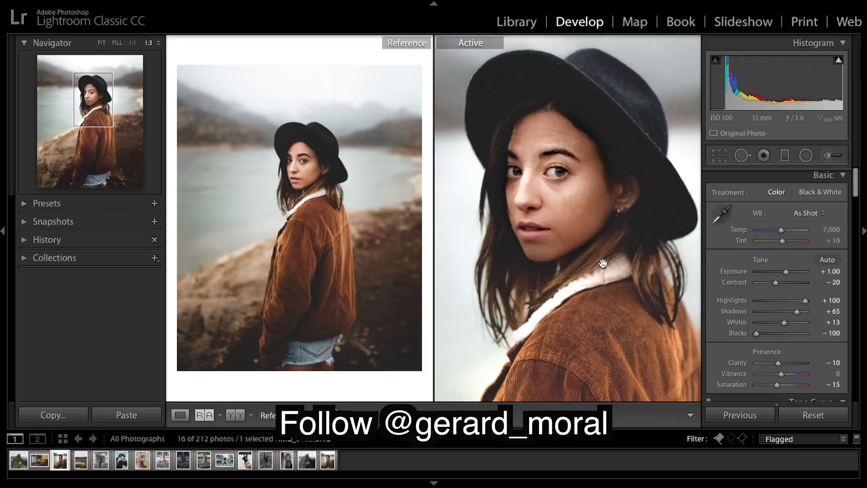
- Start a new adjustment brush on the woman's jaw and reset all its effect settings to zero
click(604, 264)
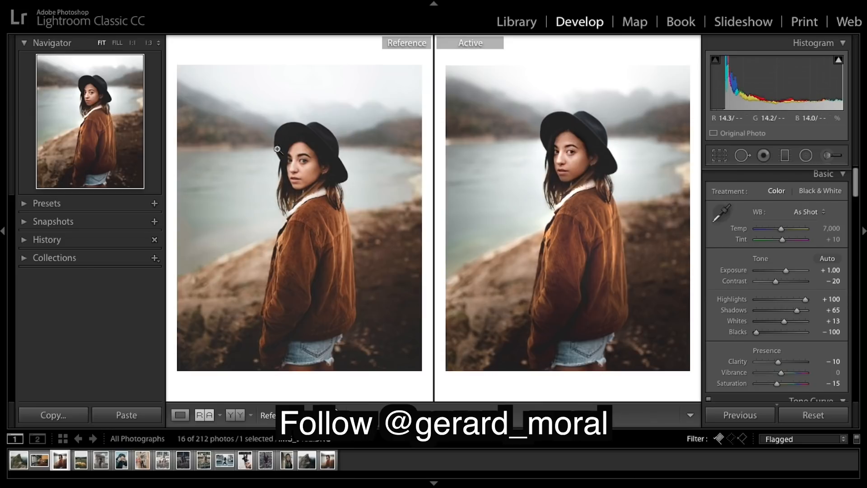
click(623, 165)
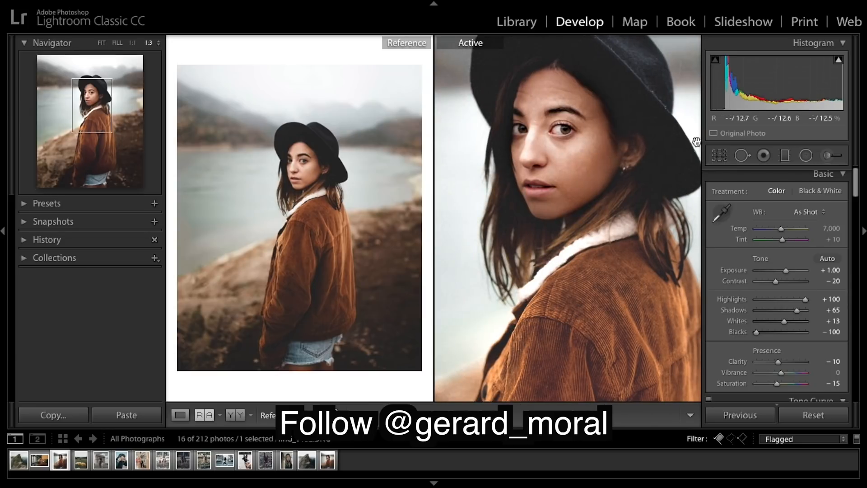
click(829, 155)
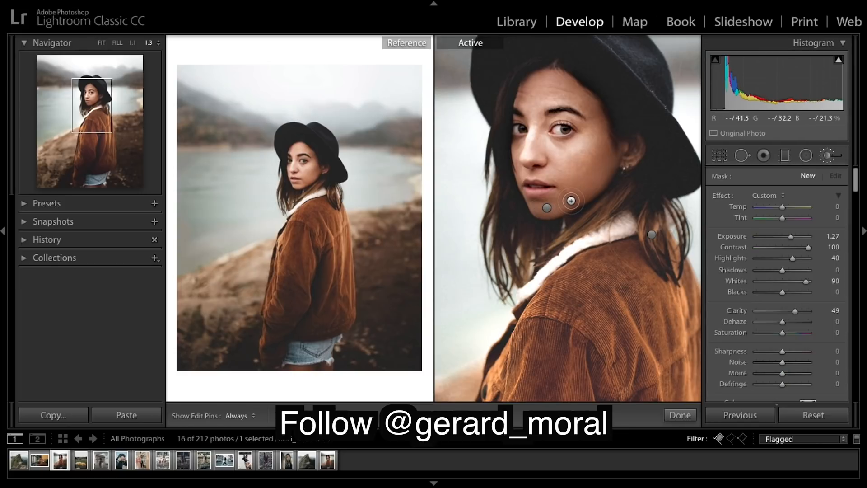
key(h)
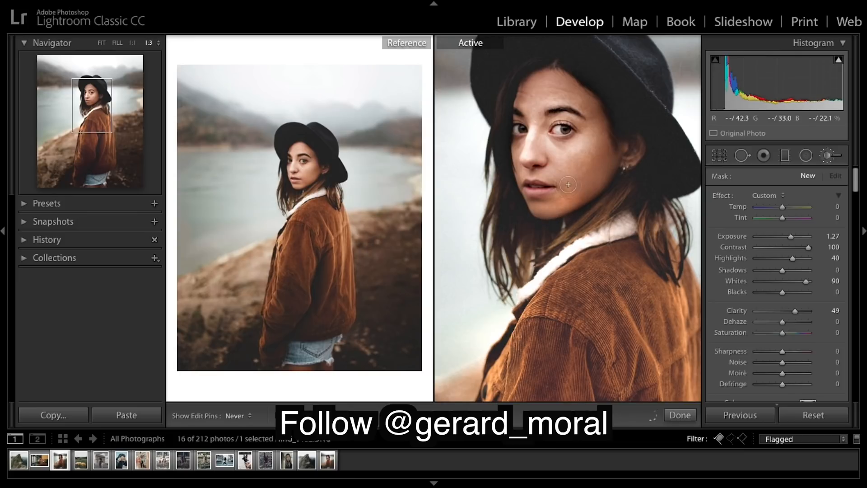
key(h)
double_click(723, 196)
click(277, 415)
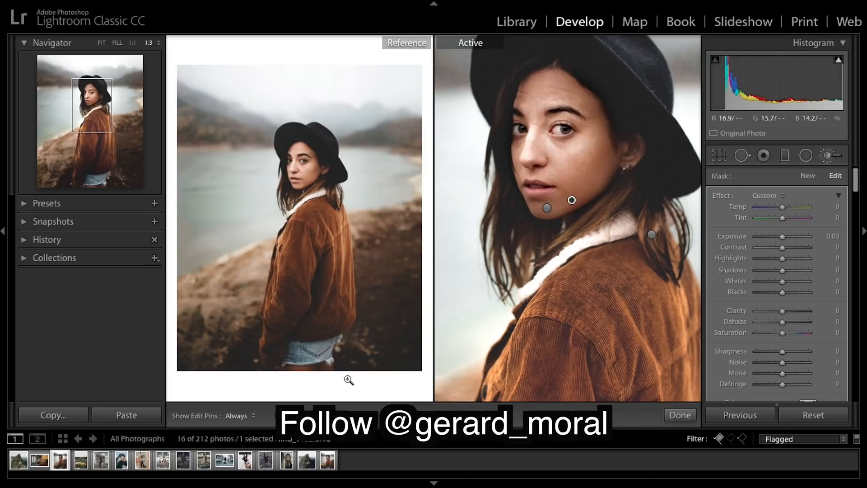
- Brush the jaw adjustment over the cheeks and forehead with the edit pins hidden, and show the pins again
key(h)
drag(590, 165, 602, 185)
drag(522, 192, 519, 153)
mouse_move(529, 92)
mouse_down()
mouse_move(571, 77)
mouse_move(521, 98)
mouse_up()
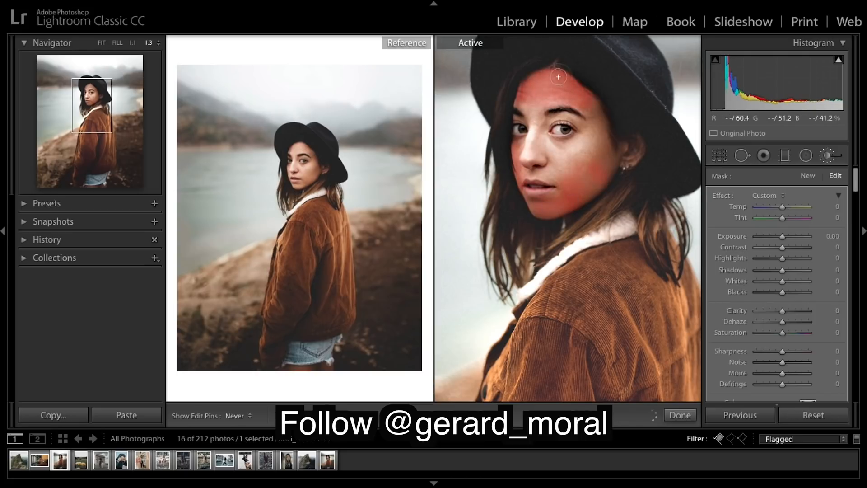
key(h)
key(h)
key(h)
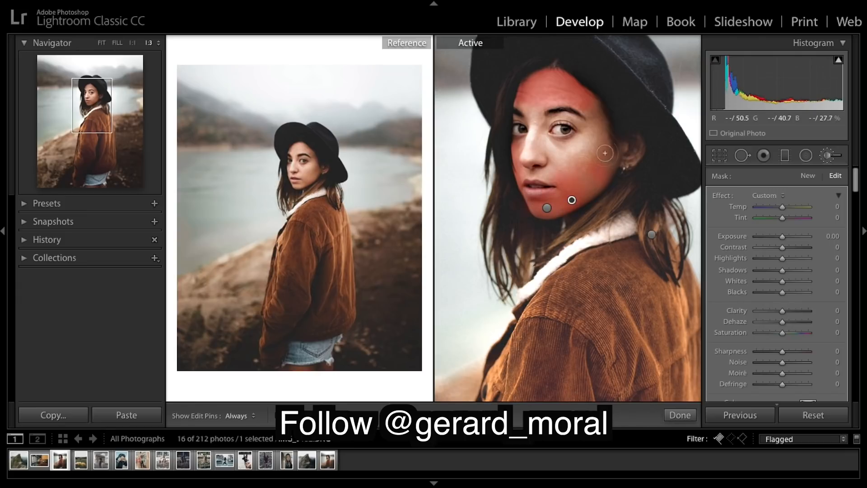
- Set the new face brush's exposure to 1.11, contrast to 20 and shadows to 26, and finish the brush
drag(785, 241, 792, 240)
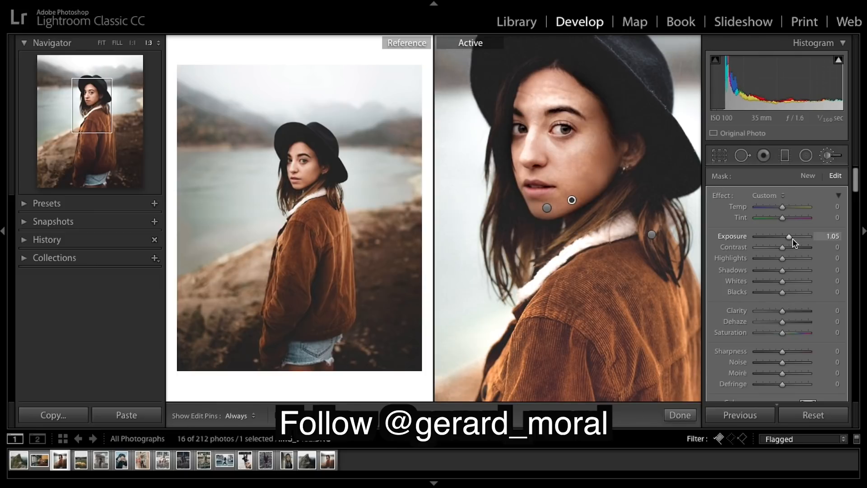
drag(793, 243, 790, 240)
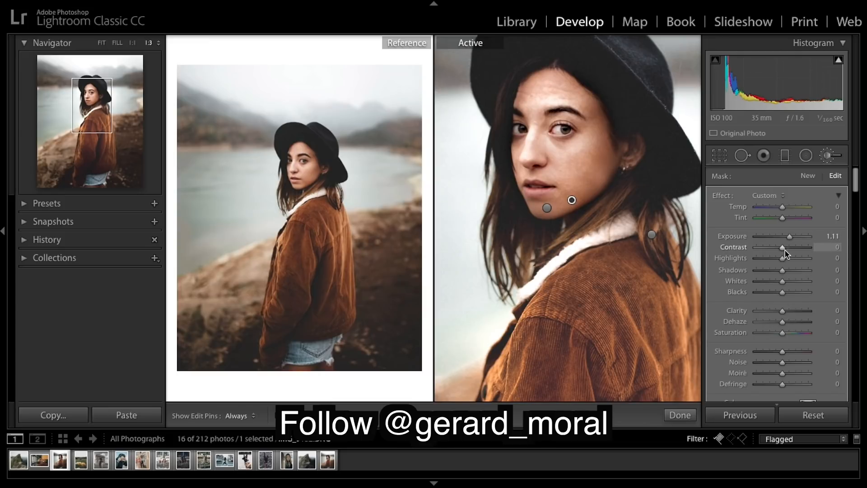
drag(788, 249, 790, 250)
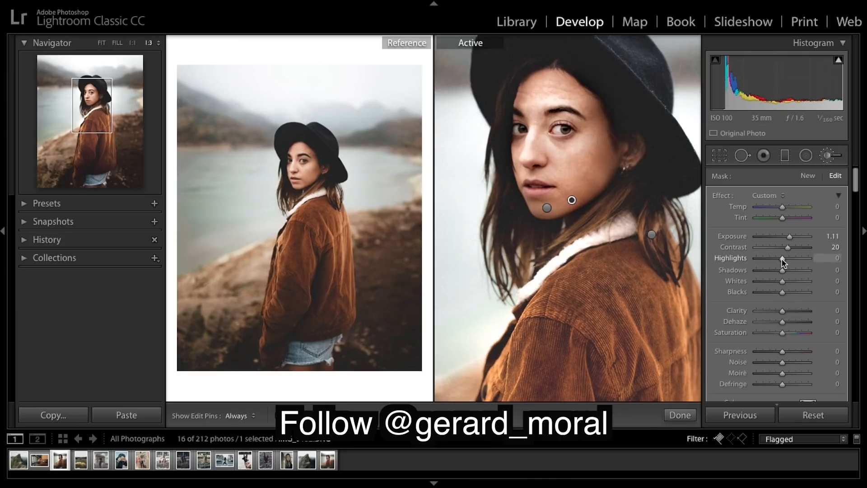
mouse_move(785, 270)
mouse_down()
mouse_move(820, 279)
mouse_move(793, 280)
mouse_up()
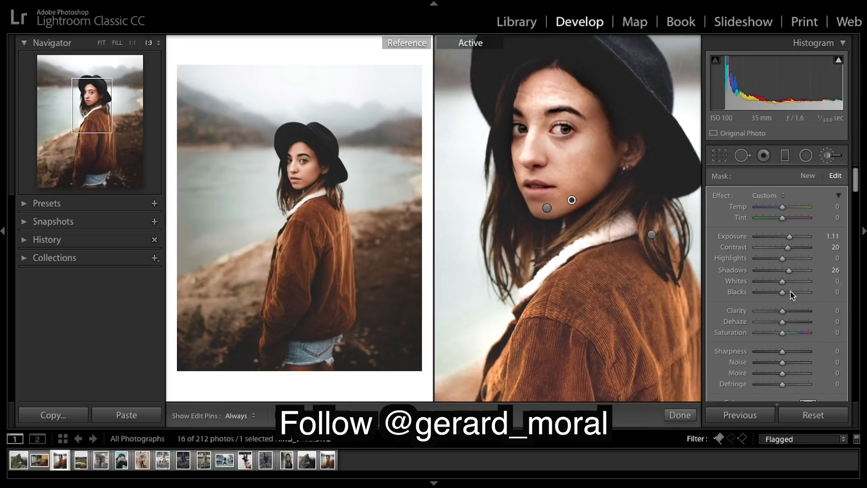
click(679, 413)
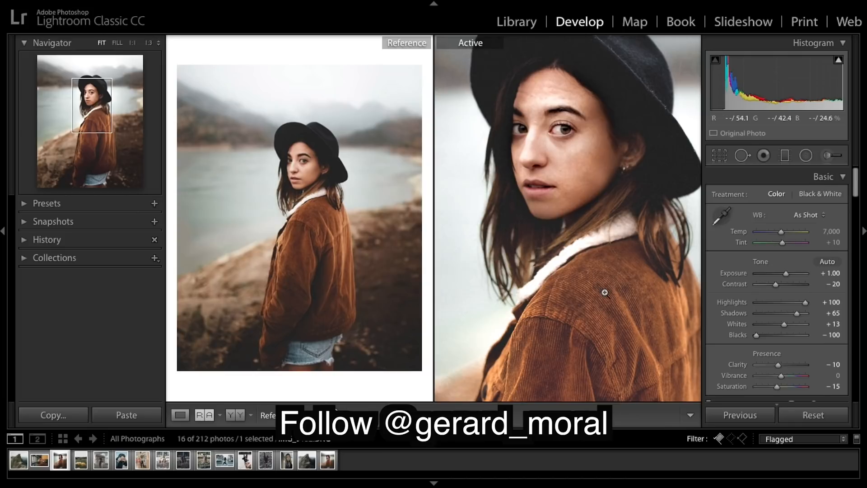
- Reopen the brightening brush adjustment on the jaw and switch to its eraser with the edit pins hidden
click(605, 292)
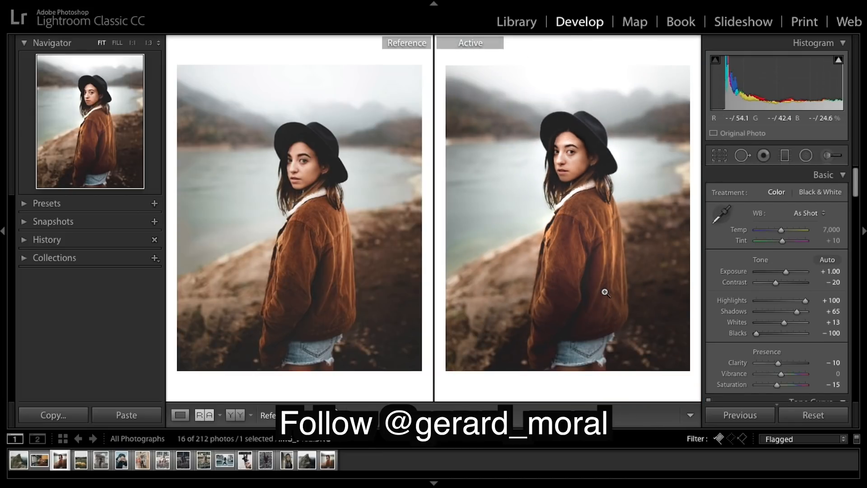
click(586, 200)
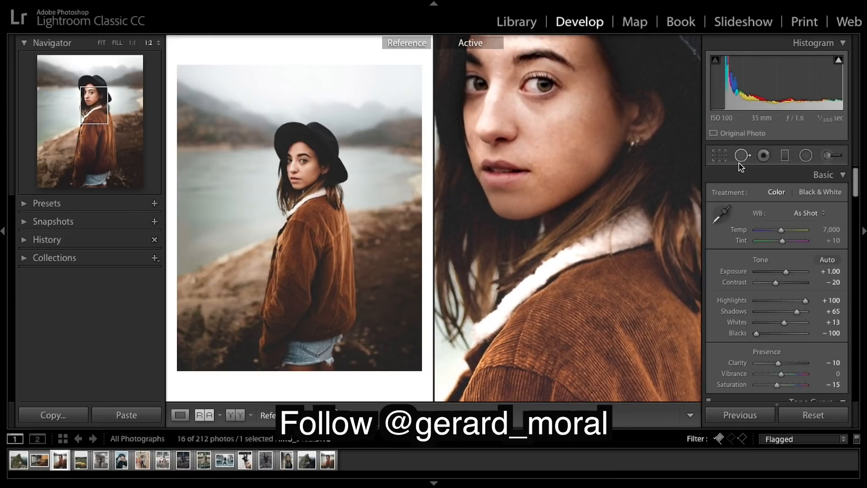
click(831, 156)
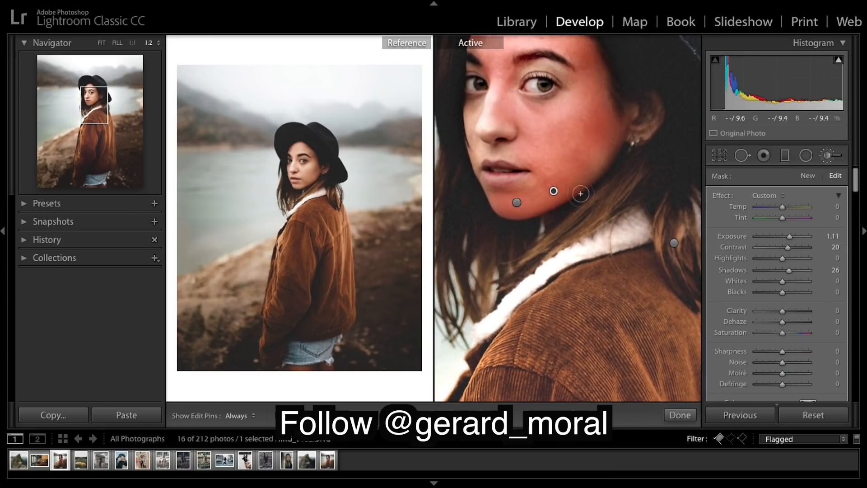
scroll(806, 325, down, 5)
click(806, 323)
key(h)
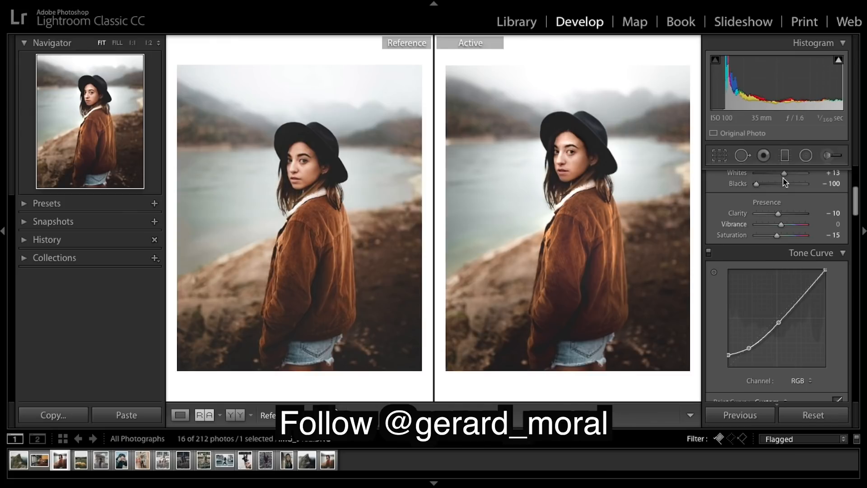
- Review the settings of the radial filter on the woman's face and close the filter
click(805, 156)
click(569, 156)
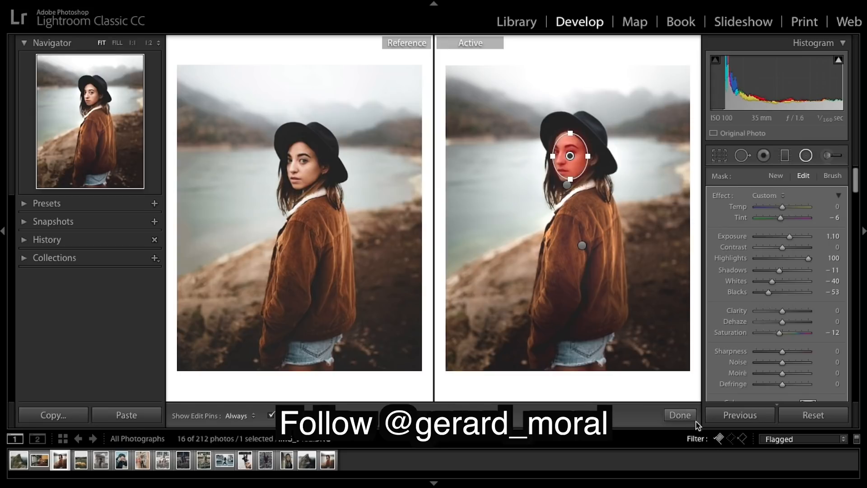
click(680, 414)
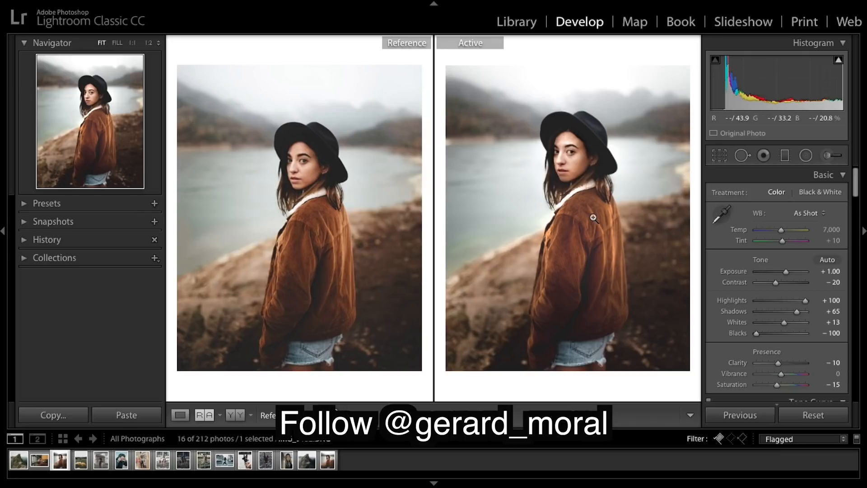
- Examine the retouched face, hair and jacket at several zoom levels against the reference photo
click(591, 186)
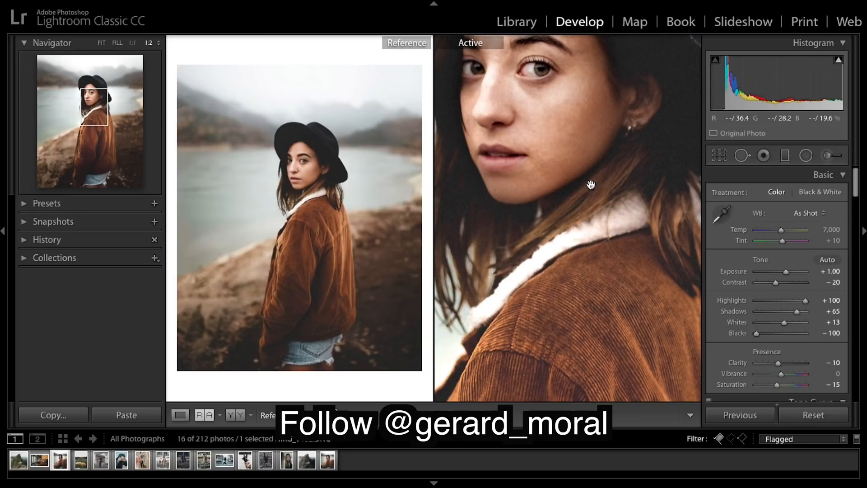
click(590, 184)
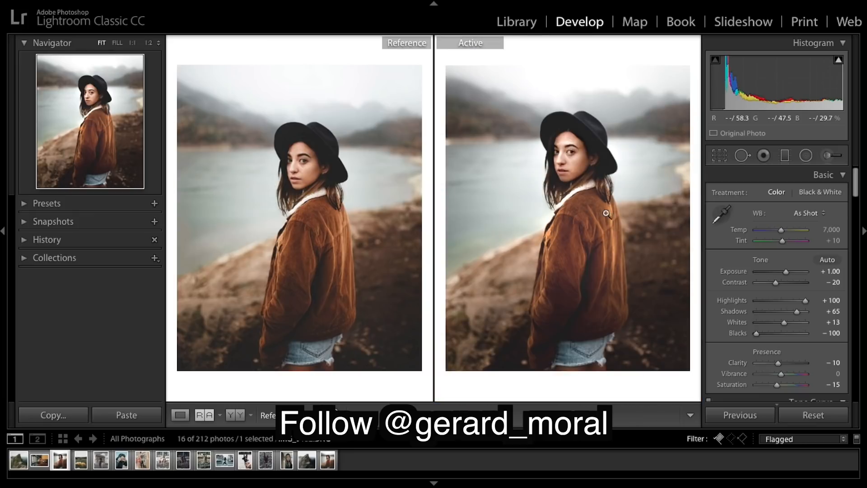
click(582, 191)
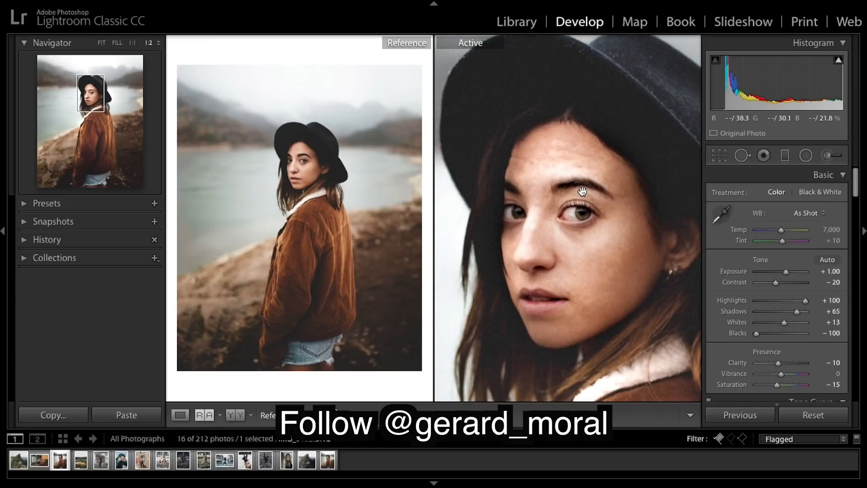
scroll(601, 195, down, 1)
scroll(601, 195, right, 1)
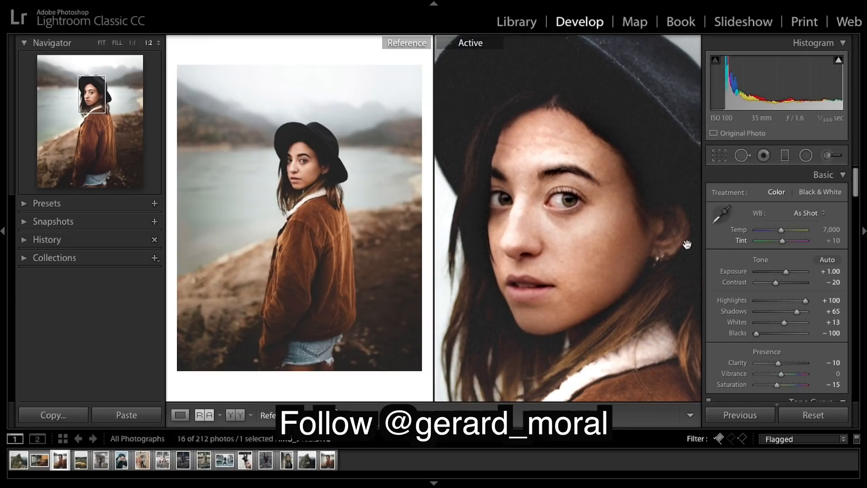
key(super+minus)
key(super+minus)
click(568, 194)
right_click(534, 286)
click(534, 287)
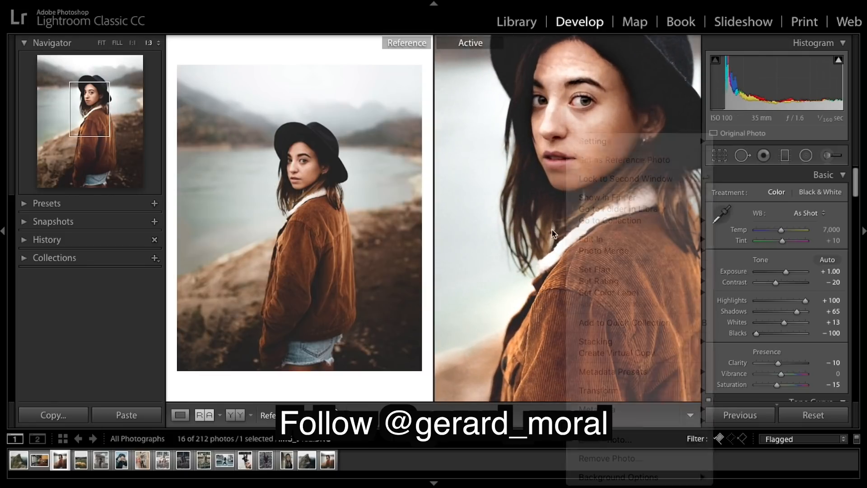
scroll(541, 236, up, 3)
scroll(541, 236, right, 1)
- Paint a new adjustment brush with the Iris Enhance effect over the iris of the woman's nearer eye
key(super+equal)
mouse_move(539, 237)
mouse_down()
mouse_move(559, 291)
mouse_move(619, 290)
mouse_up()
key(super+equal)
click(828, 156)
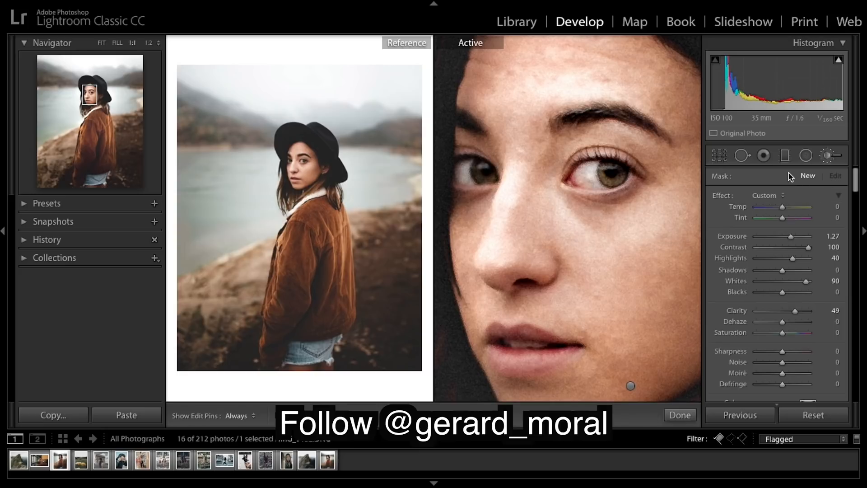
click(781, 196)
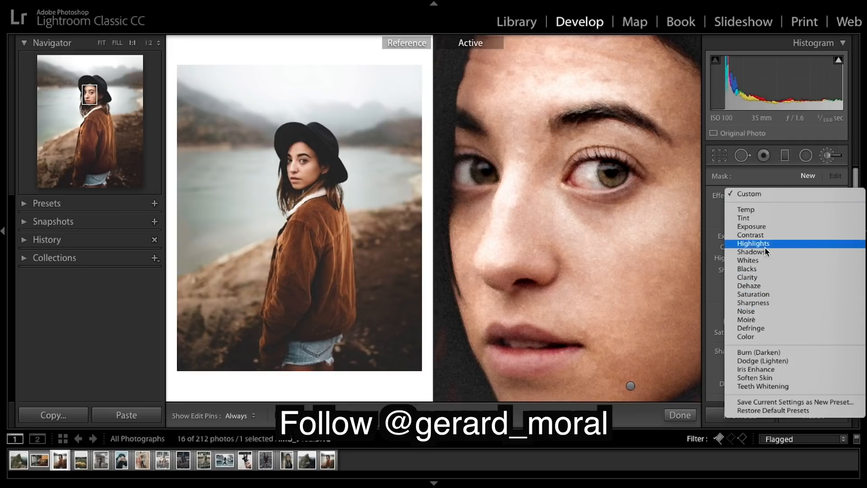
click(769, 368)
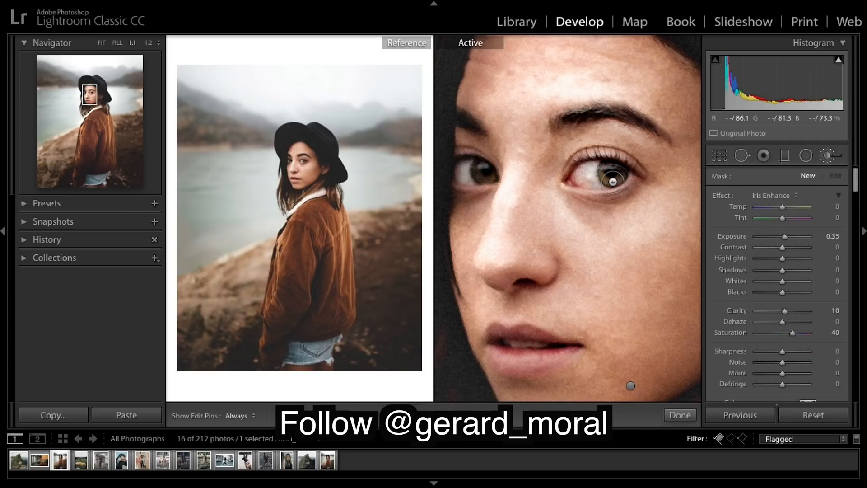
scroll(612, 182, down, 5)
scroll(602, 170, down, 2)
key(h)
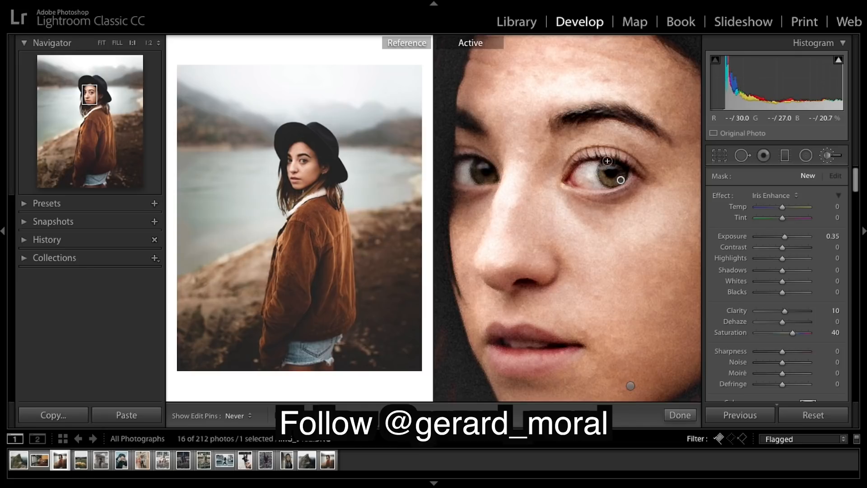
key(h)
click(620, 180)
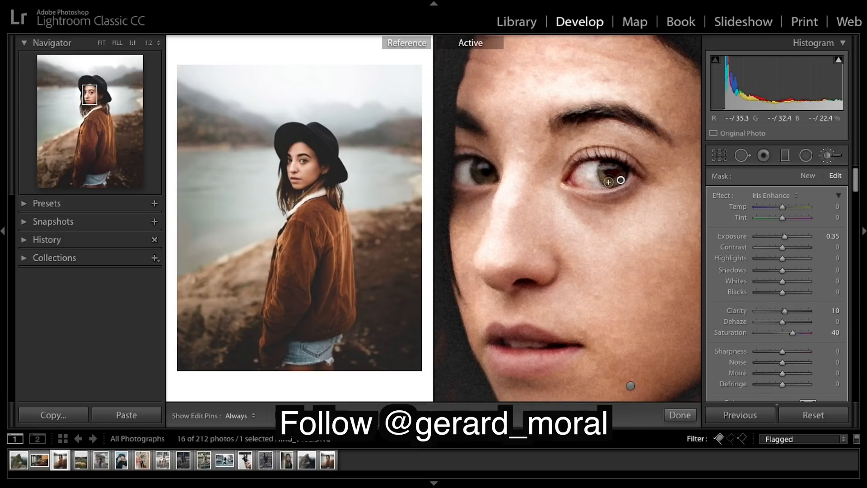
- Check the enhanced iris with the edit pins hidden and shown, set the brush flow to 53, and finish the brush
key(h)
key(h)
key(h)
key(h)
key(h)
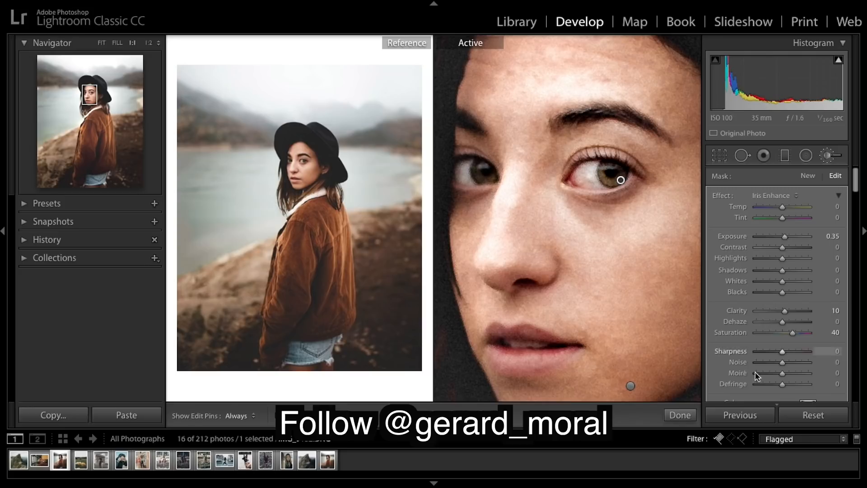
scroll(802, 350, down, 4)
click(783, 370)
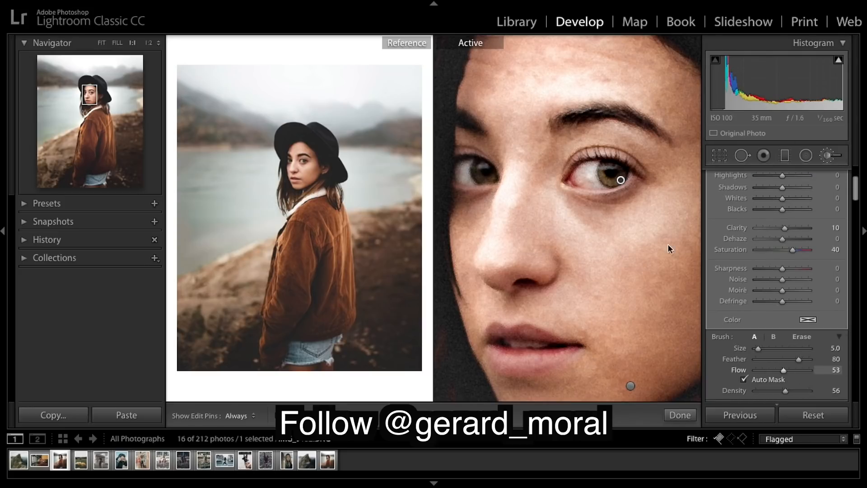
key(h)
key(h)
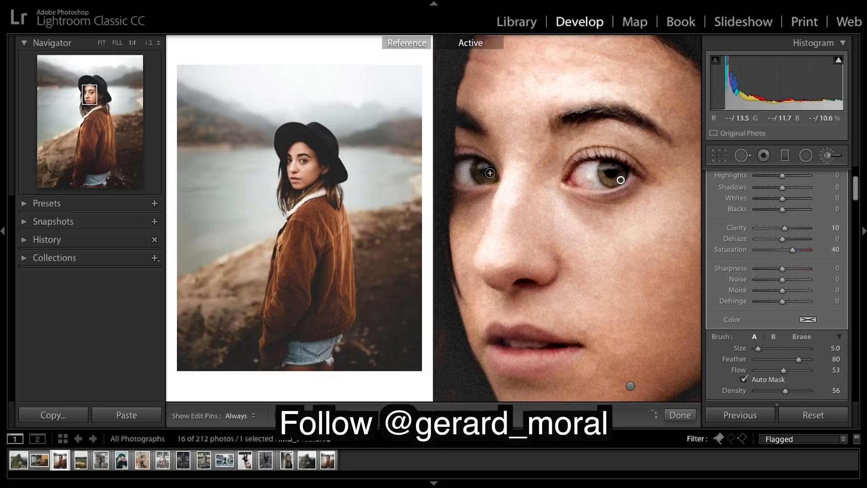
key(h)
key(h)
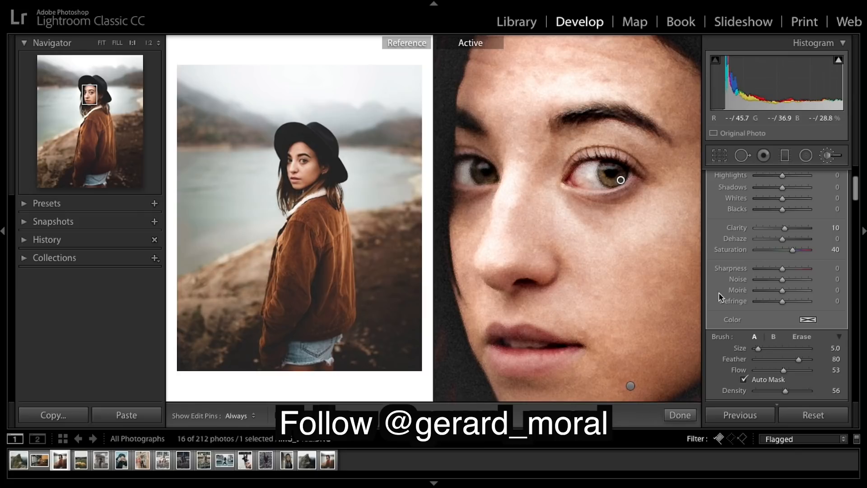
click(679, 415)
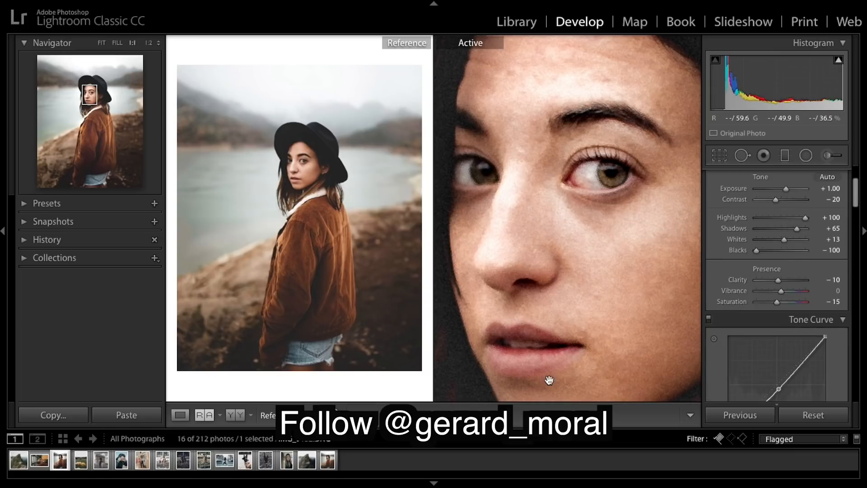
- Paint a second Iris Enhance brush over the iris of the farther eye and finish it
click(826, 155)
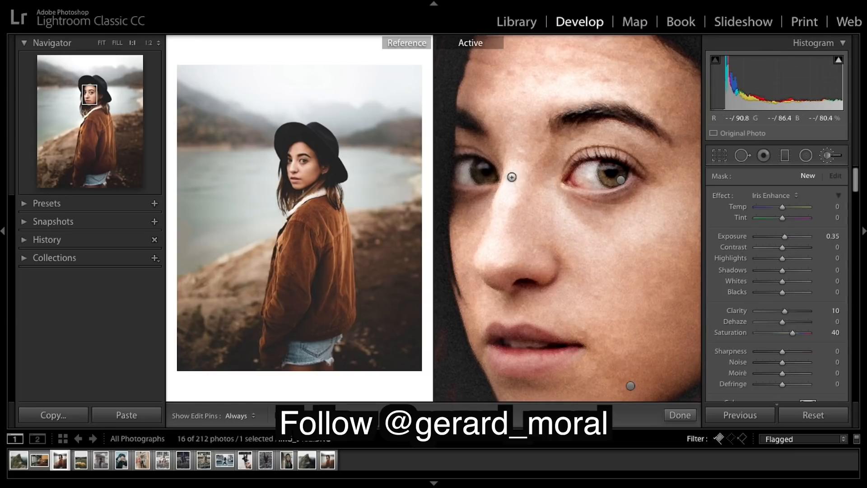
mouse_move(482, 180)
mouse_down()
mouse_move(474, 163)
mouse_move(489, 177)
mouse_up()
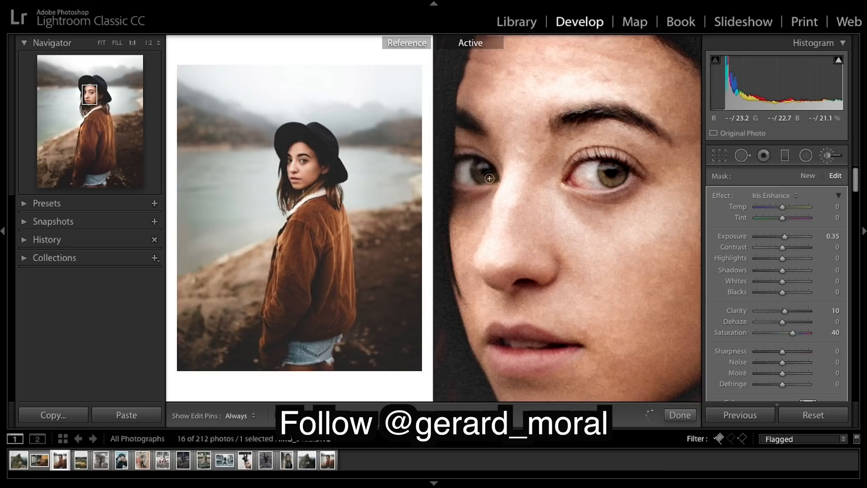
click(679, 414)
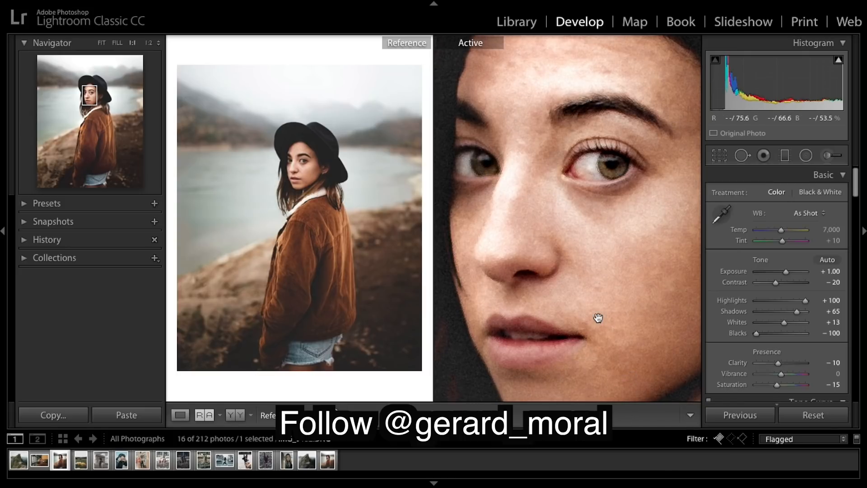
- Set up a new adjustment brush with the Teeth Whitening effect and an exposure of 0.97
drag(547, 223, 569, 228)
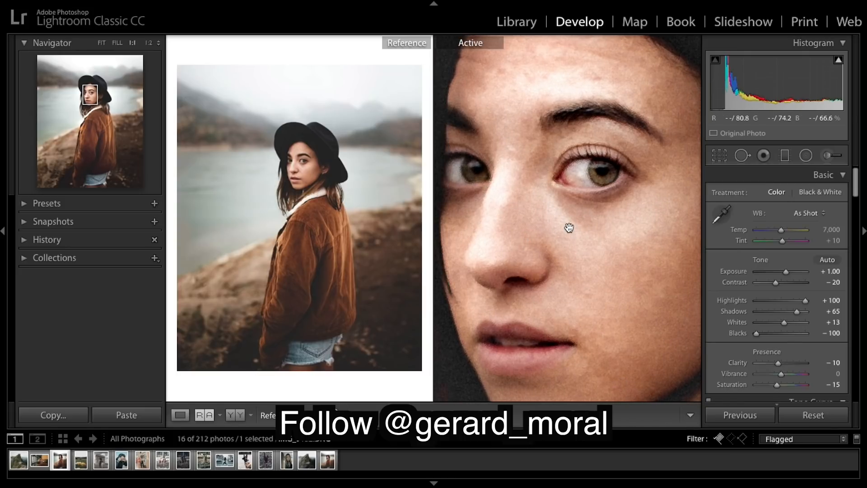
click(828, 155)
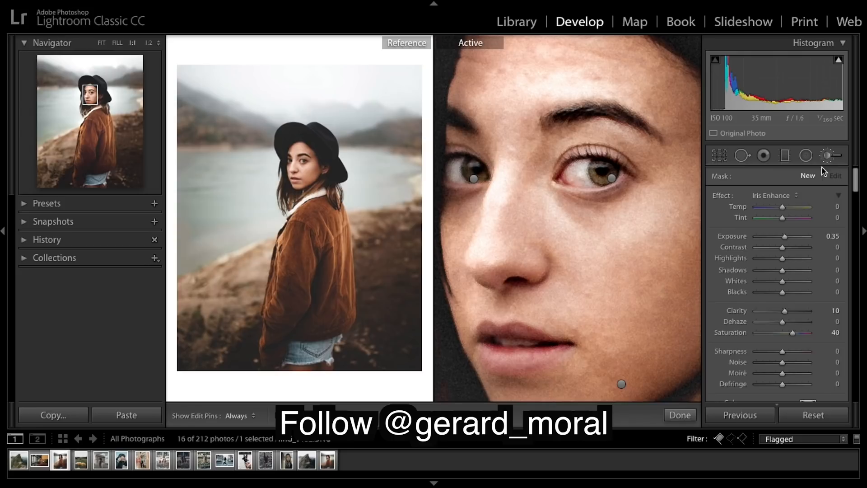
click(787, 195)
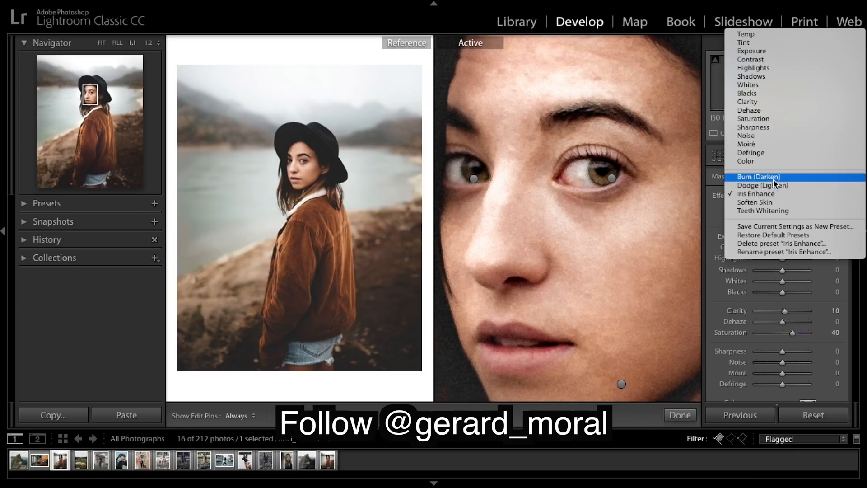
click(710, 215)
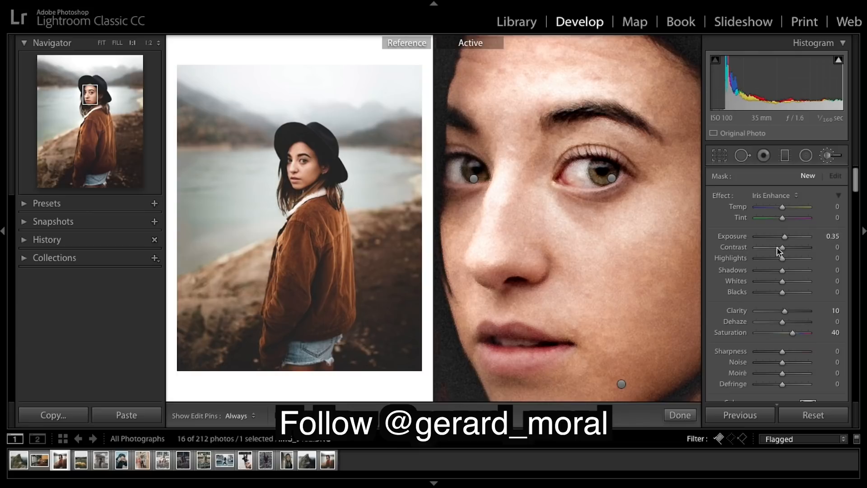
click(786, 195)
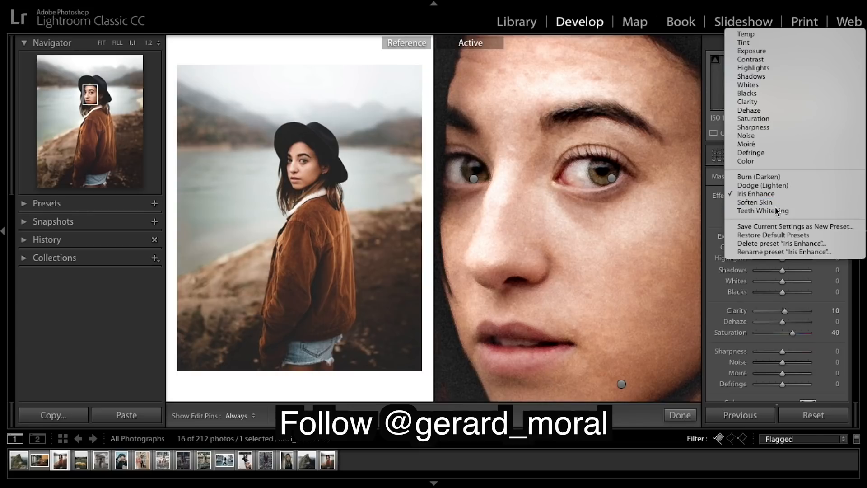
click(781, 210)
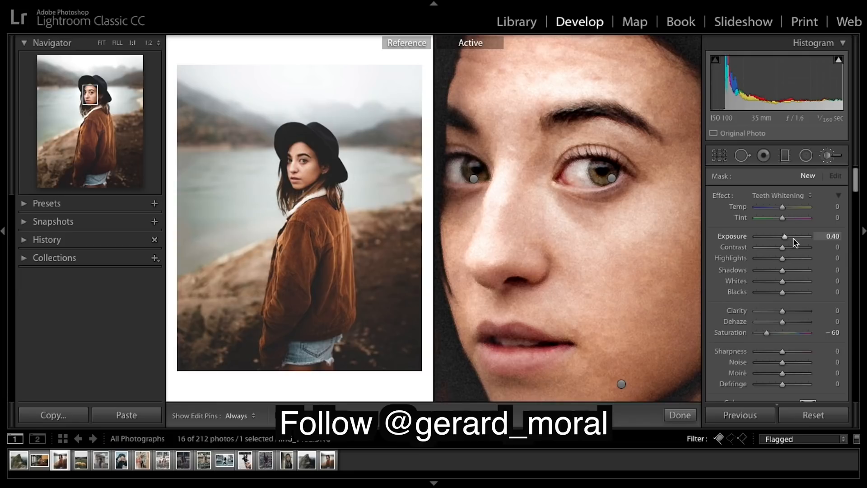
drag(793, 239, 788, 238)
- Brush the whitening effect over the whites of the woman's eyes and finish the brush
key(ctrl+equal)
key(h)
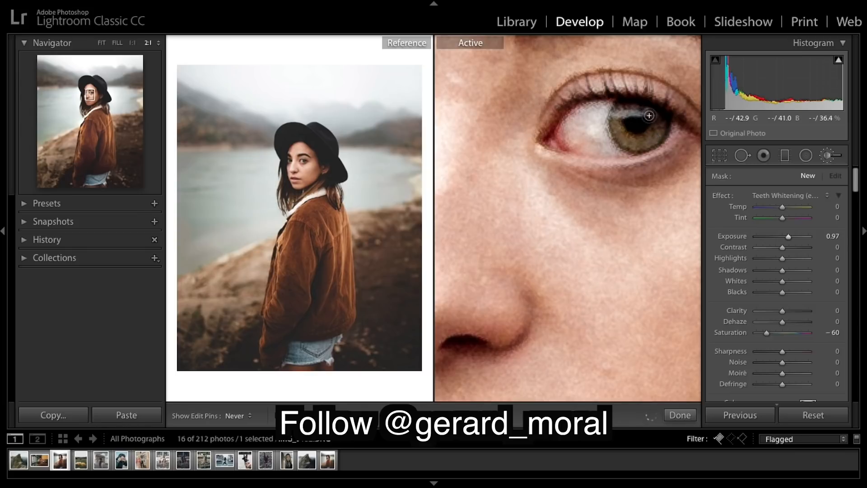
key(h)
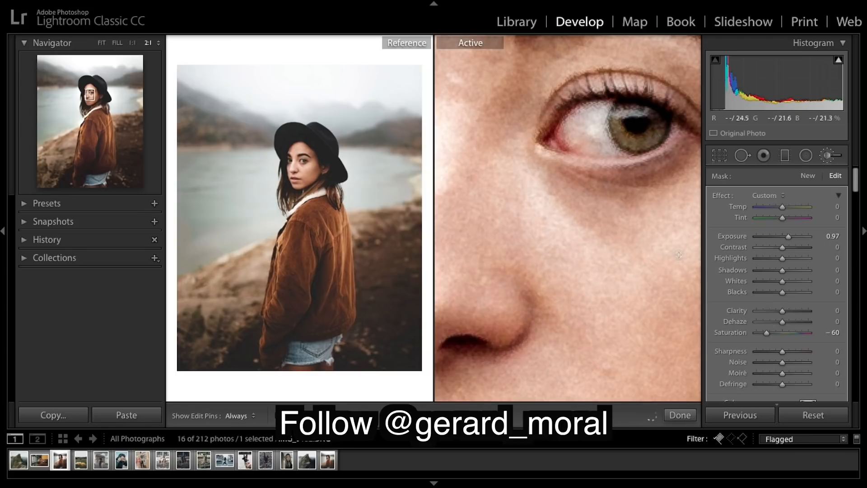
key(ctrl+alt+minus)
key(ctrl+alt+minus)
key(ctrl+alt+equal)
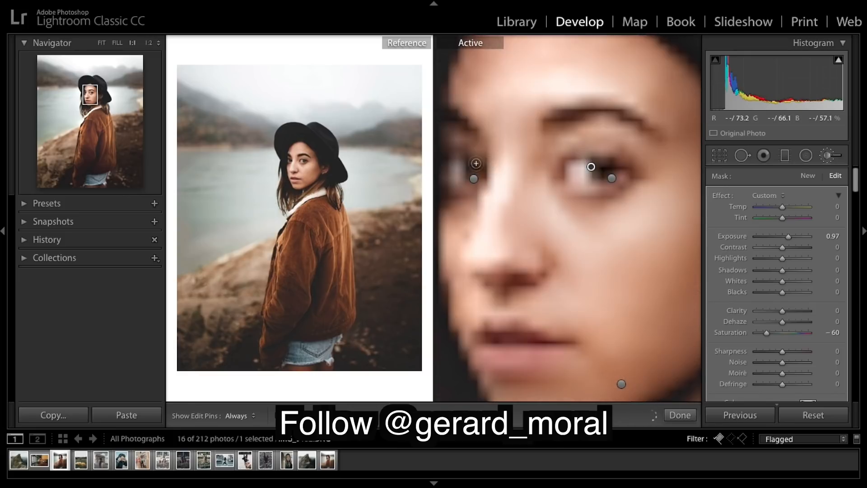
key(h)
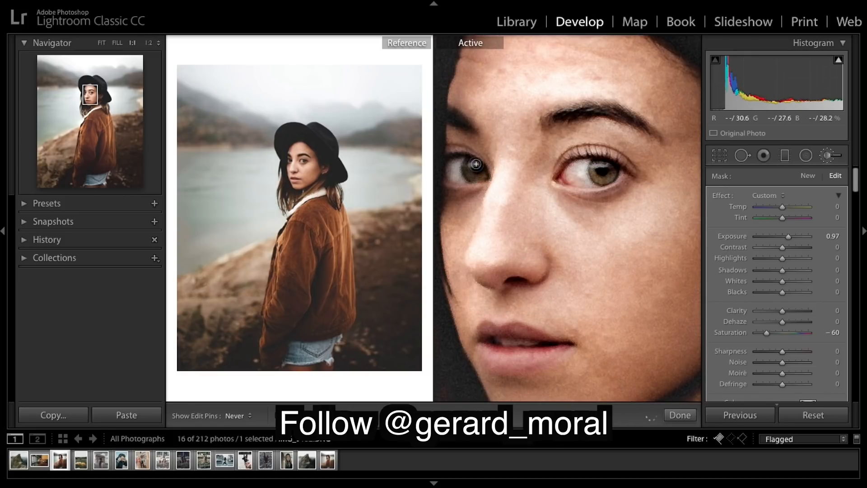
key(k)
- Fit a radial filter around the nearer eye, reset its effect sliders and set its sharpness to 100
mouse_move(603, 165)
mouse_down()
mouse_move(593, 226)
mouse_move(654, 189)
mouse_up()
click(805, 155)
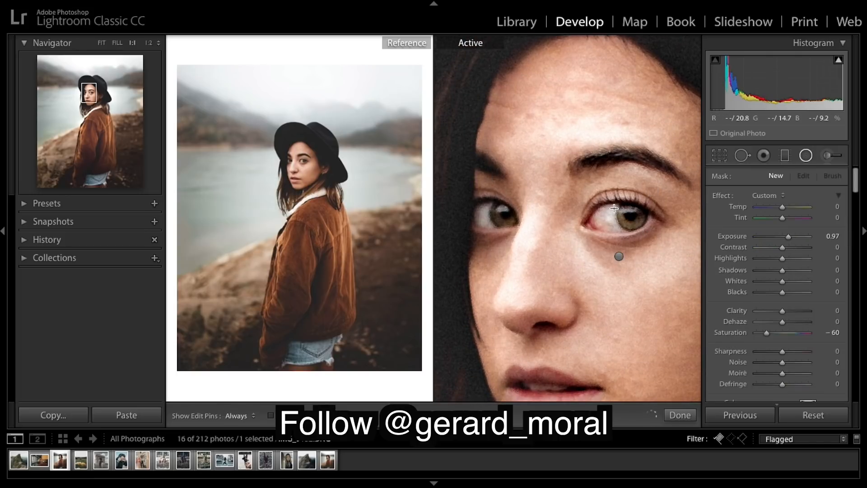
drag(587, 199, 635, 203)
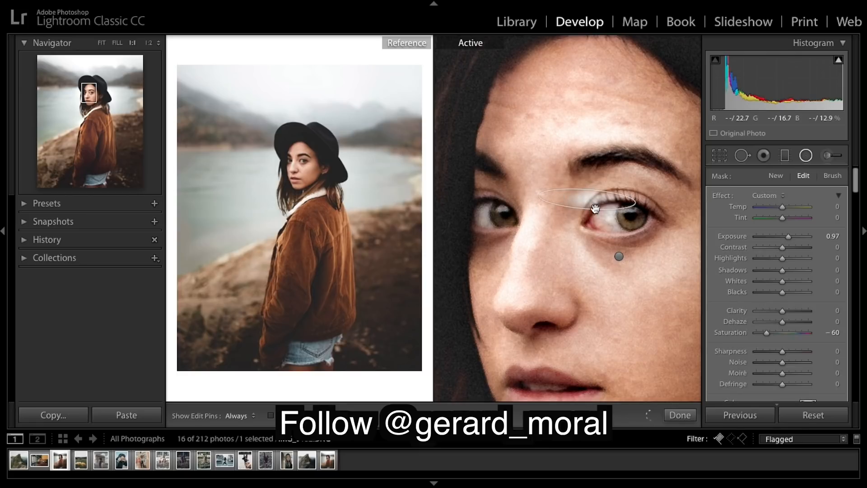
drag(588, 188, 603, 174)
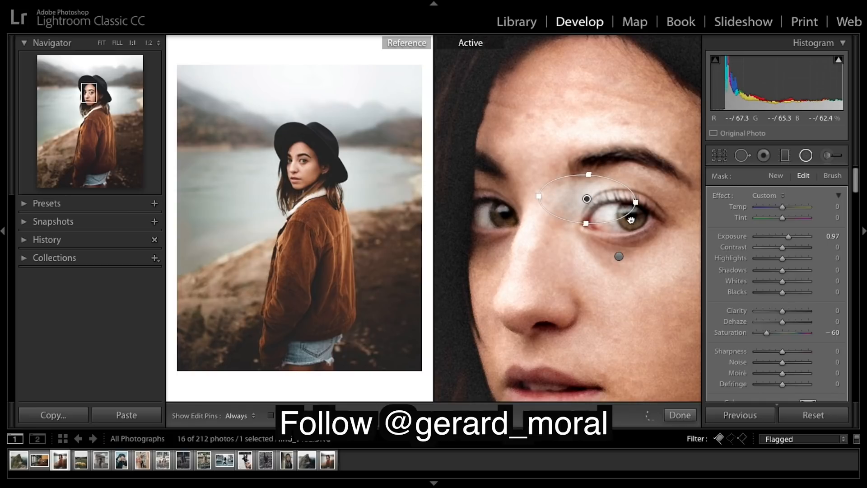
drag(587, 198, 634, 188)
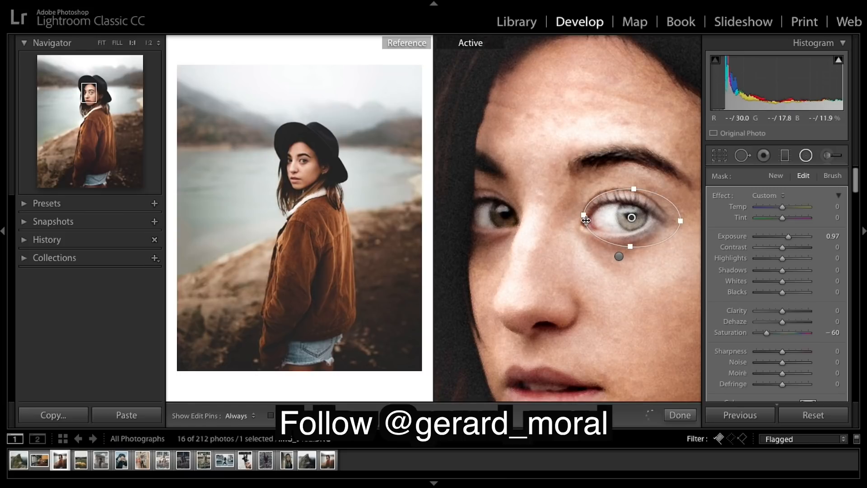
drag(582, 215, 622, 216)
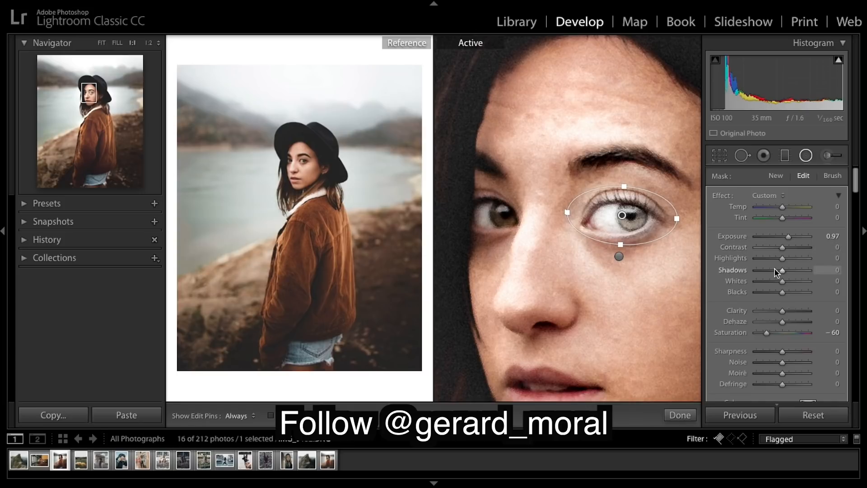
alt+click(722, 196)
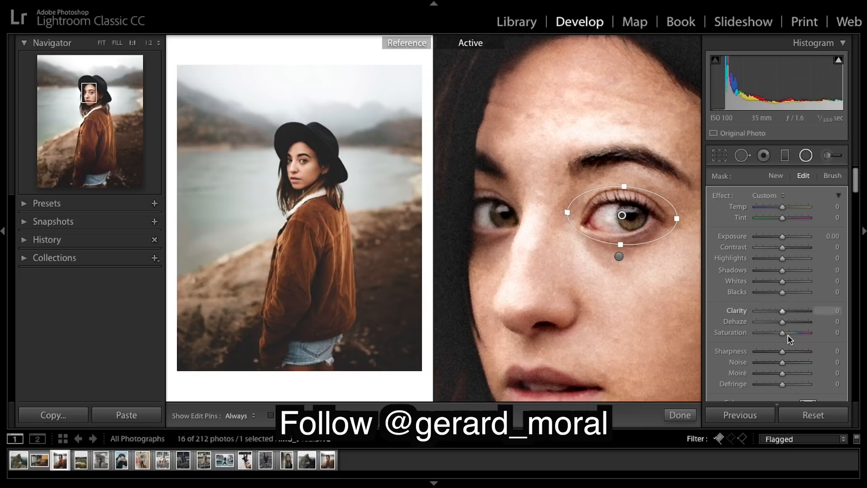
drag(783, 354, 853, 356)
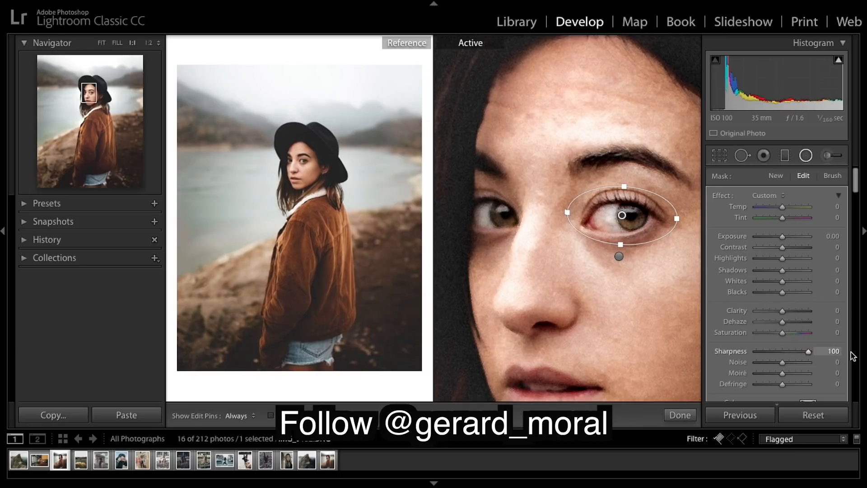
- Duplicate the eye-sharpening radial filter, move the copy onto the farther eye and close the filter
right_click(623, 216)
click(628, 221)
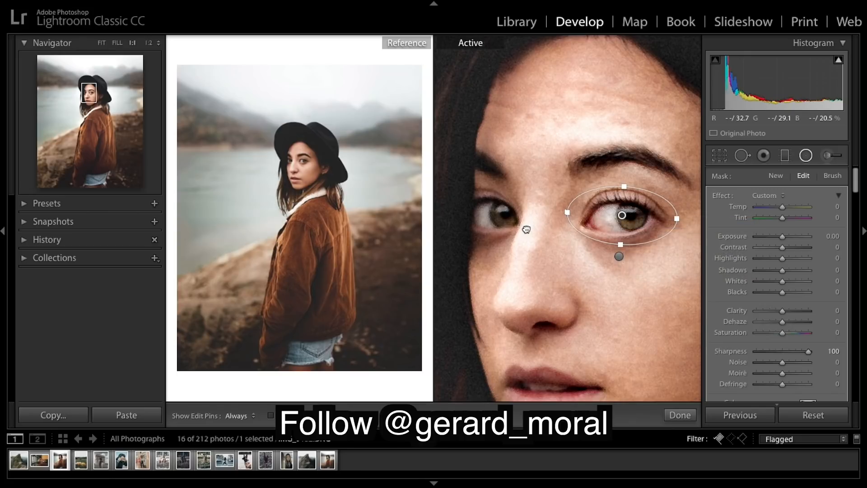
drag(603, 226, 474, 216)
key(shift+m)
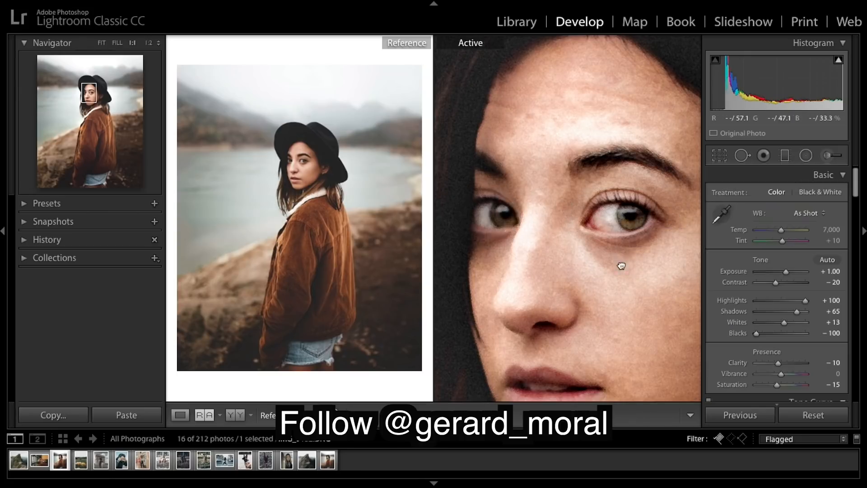
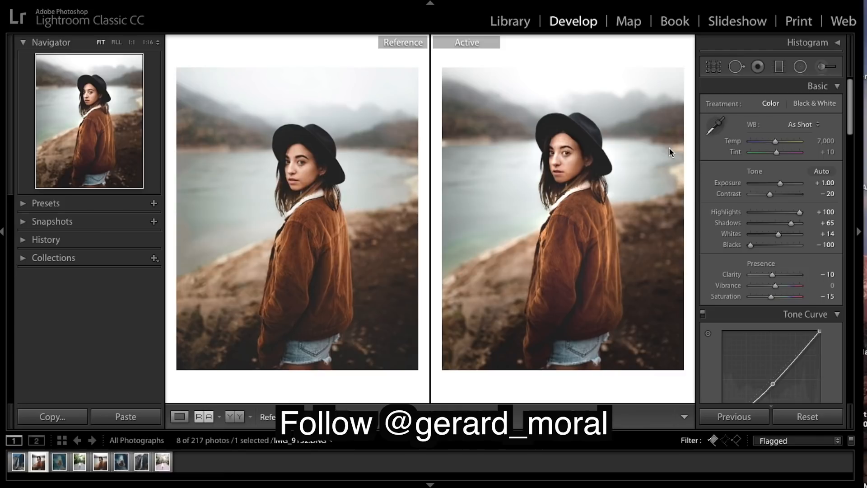
- Reopen the large radial filter centred on the woman's face and set its whites to 2
click(800, 67)
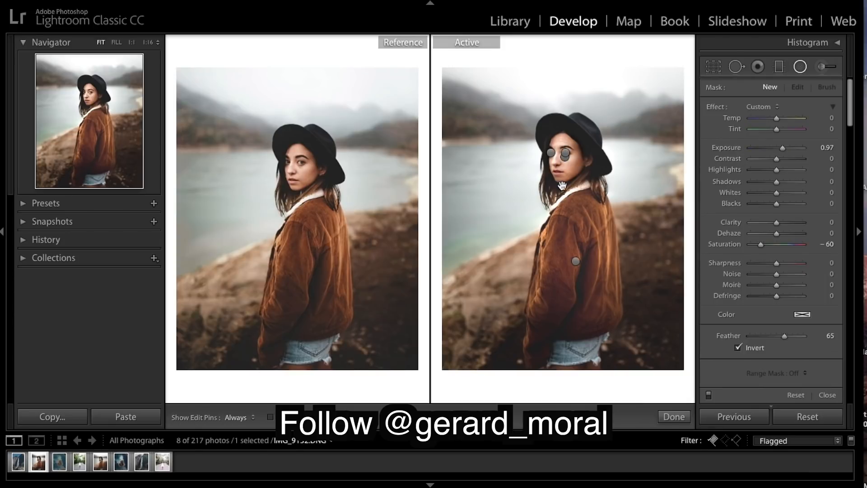
click(773, 194)
drag(774, 195, 776, 197)
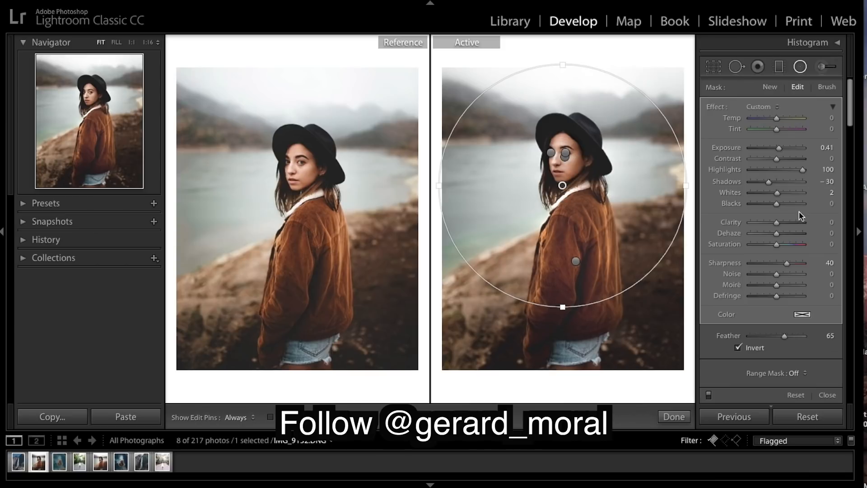
- Reset the photo's overall whites to 0 and set the whites of the radial filter around the woman's face to −14
click(674, 416)
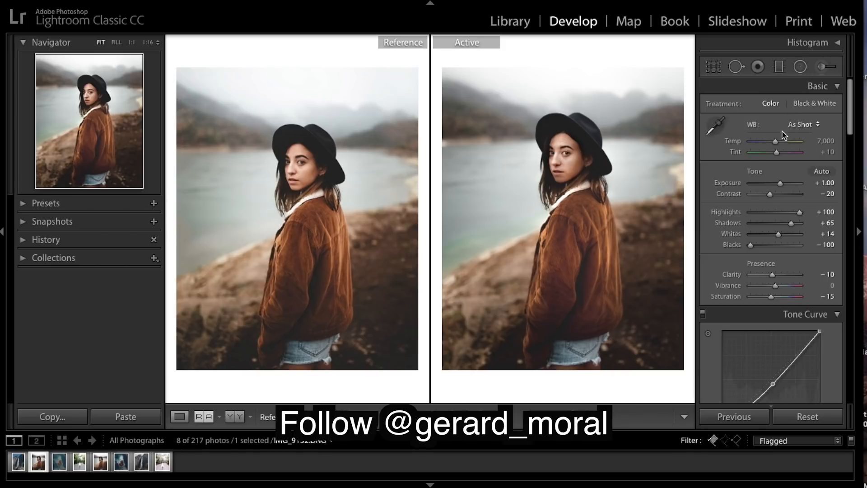
double_click(734, 233)
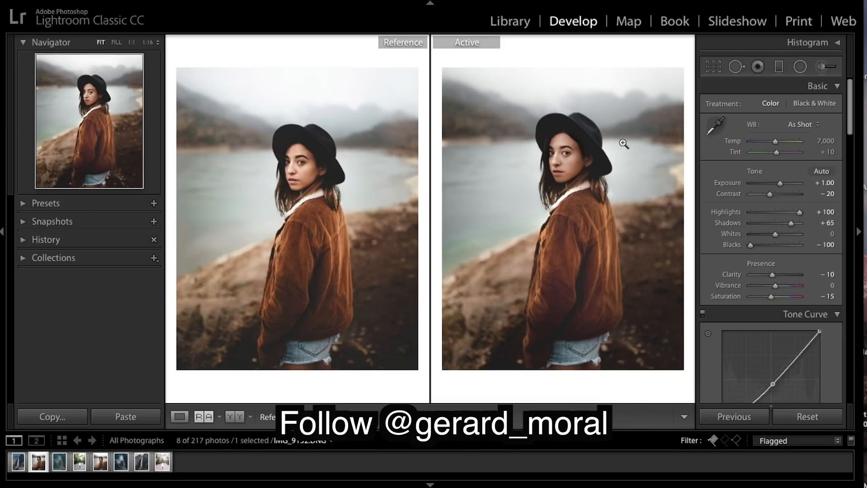
key(shift+m)
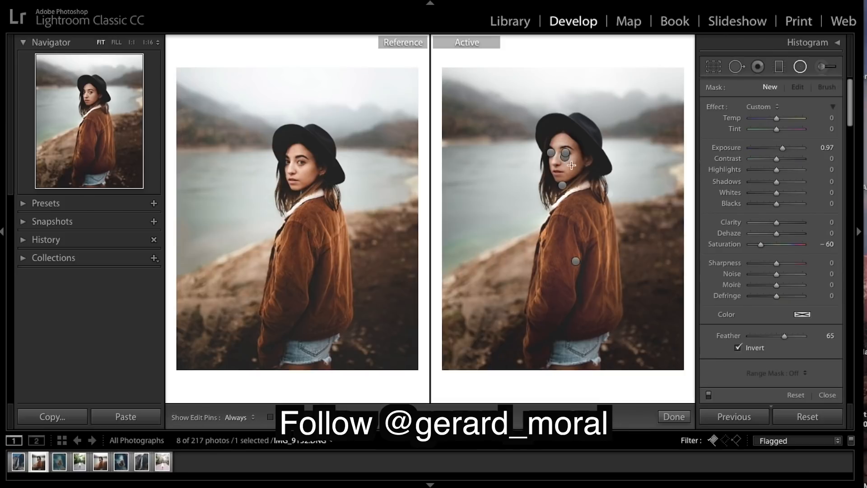
click(565, 155)
drag(767, 193, 773, 195)
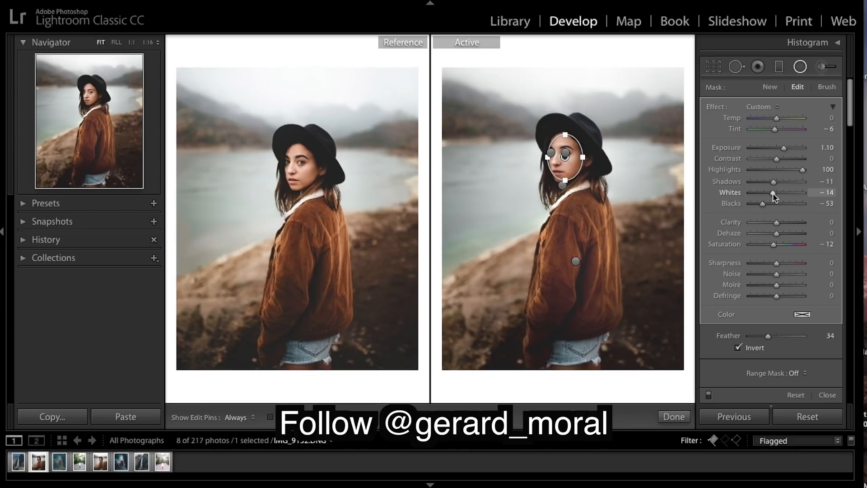
click(673, 416)
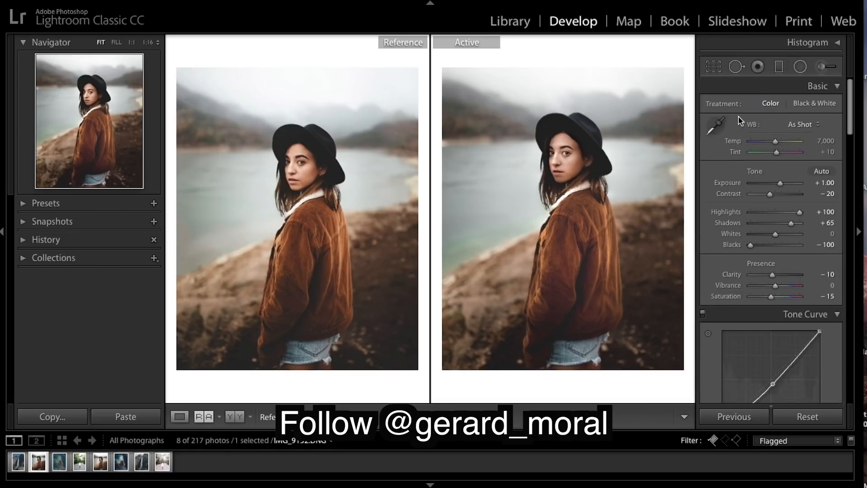
- Set the photo's vibrance to −5 and its saturation to −8
scroll(761, 147, down, 5)
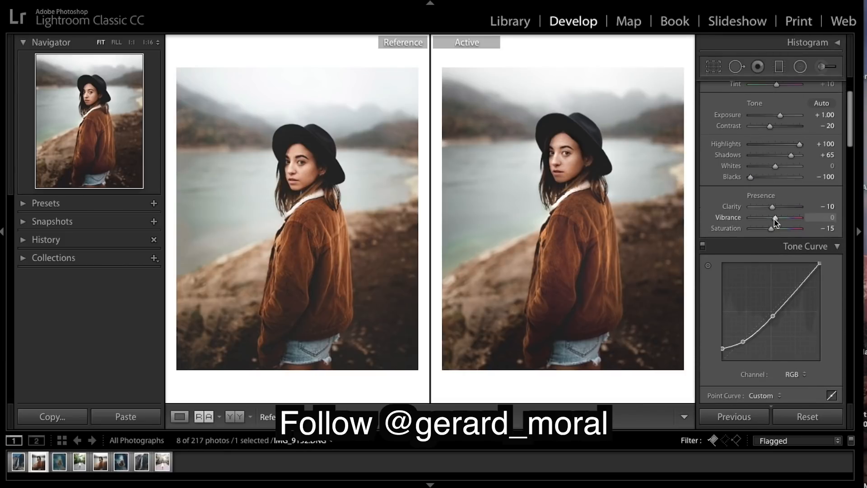
drag(774, 218, 772, 218)
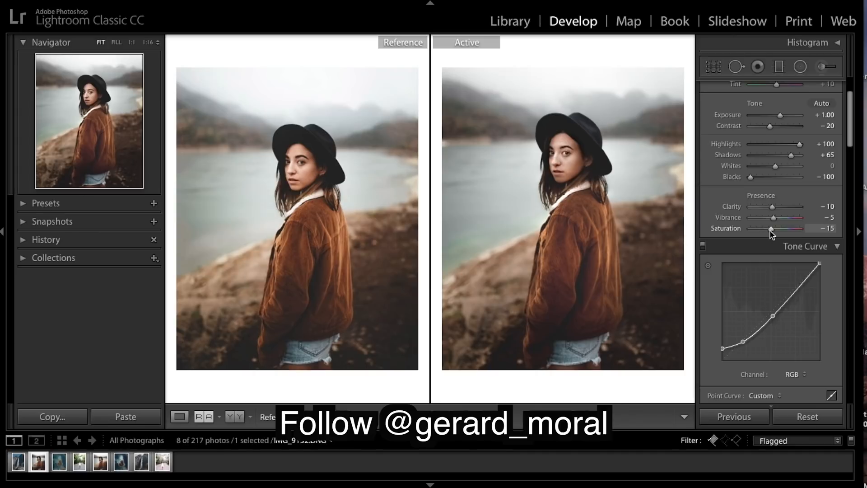
drag(772, 234, 775, 234)
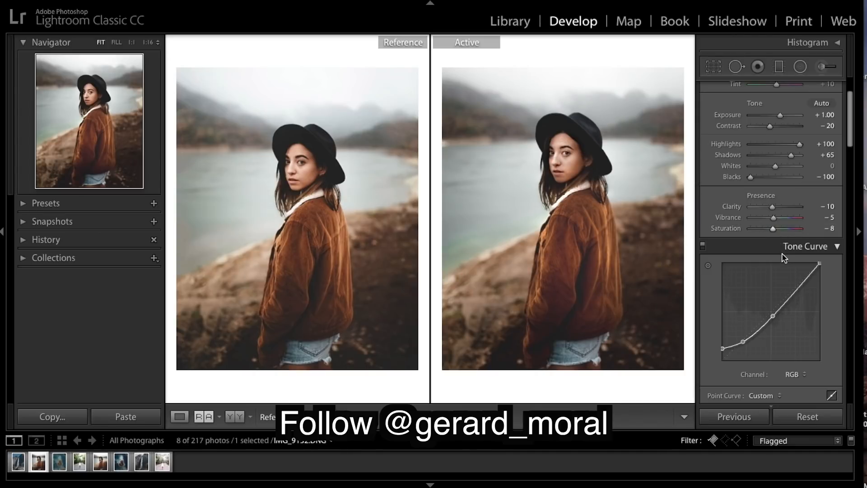
- Nudge the black point at the dark end of the RGB tone curve
scroll(816, 229, down, 1)
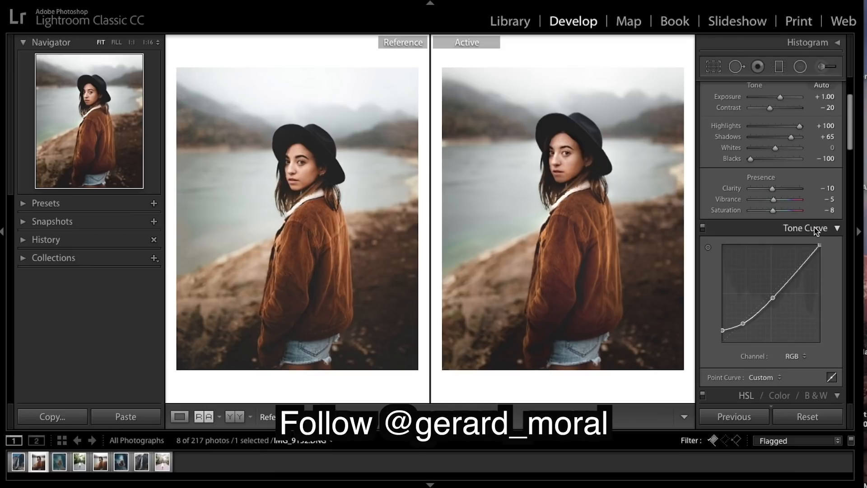
scroll(815, 229, down, 5)
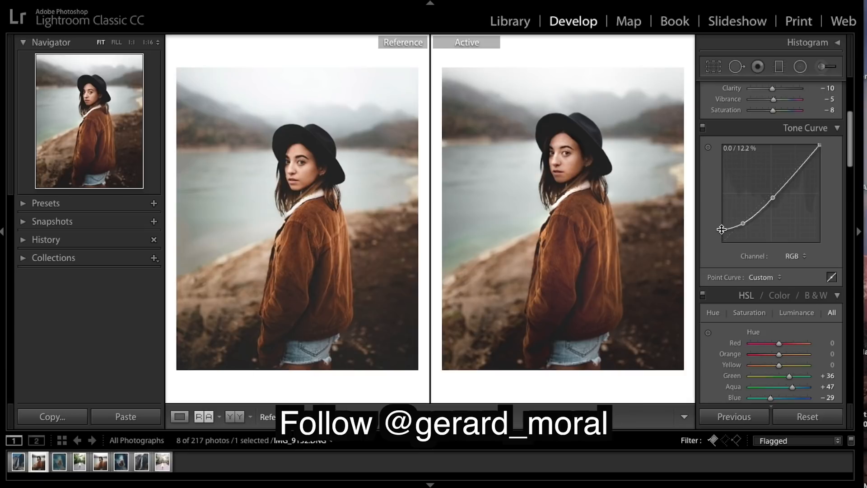
drag(718, 228, 718, 230)
scroll(796, 232, down, 2)
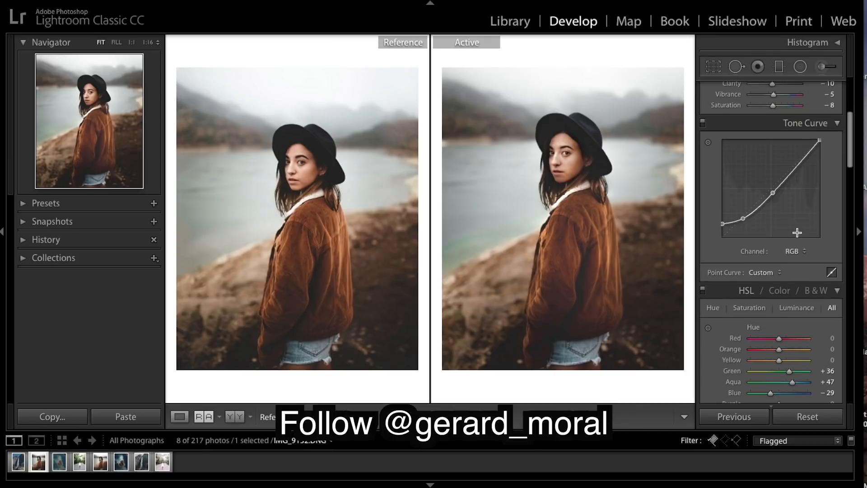
- Stretch the jacket's radial filter slightly taller and shift it down and to the left over the jacket
click(799, 66)
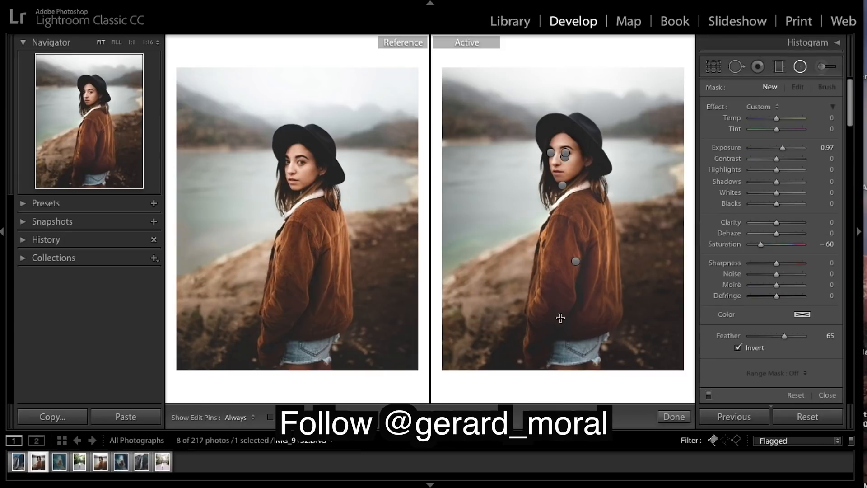
click(575, 261)
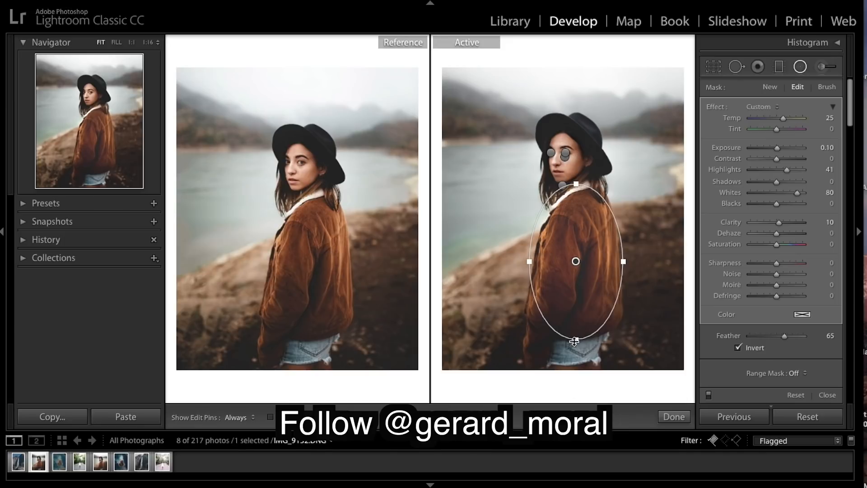
drag(576, 340, 573, 343)
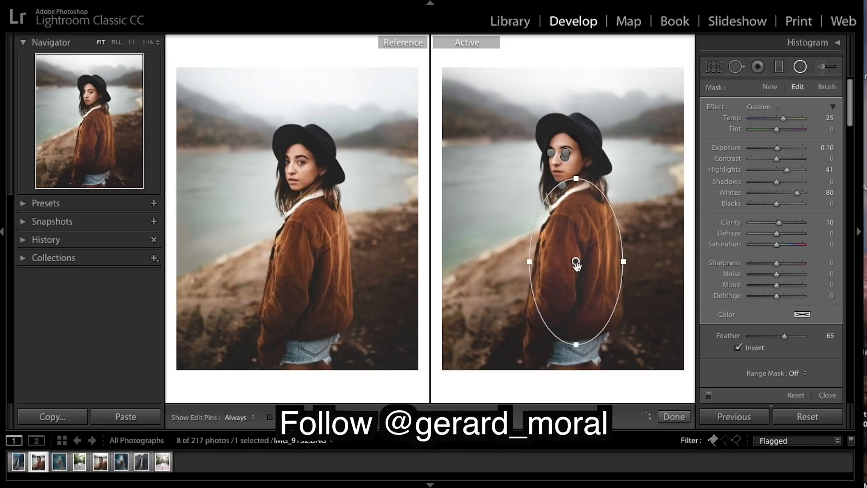
drag(576, 262, 571, 271)
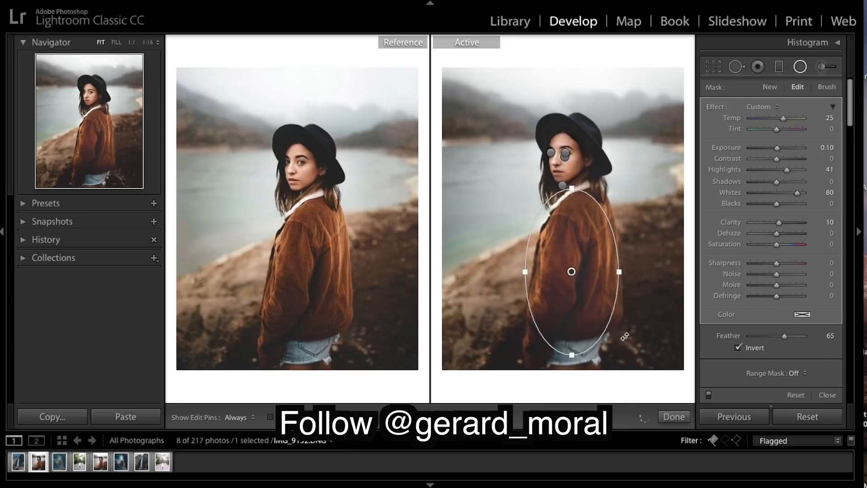
click(672, 419)
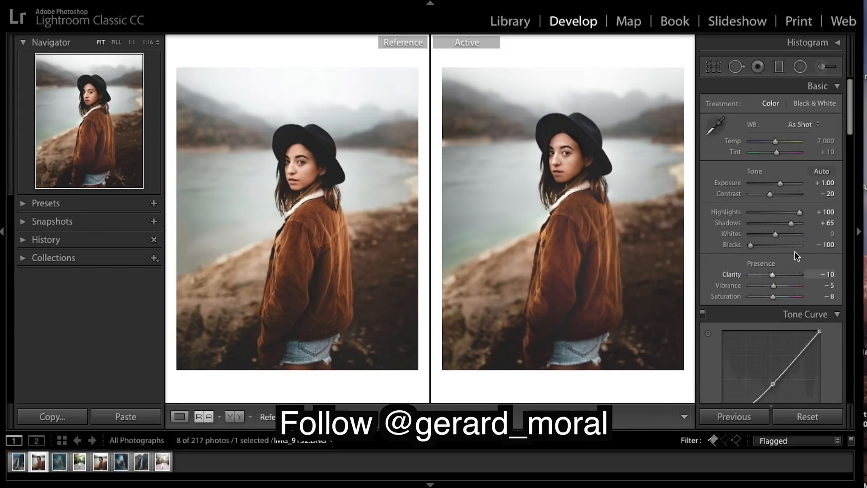
- Set the highlights of the jacket's radial filter to 100, lower its whites slightly and raise its clarity
click(799, 66)
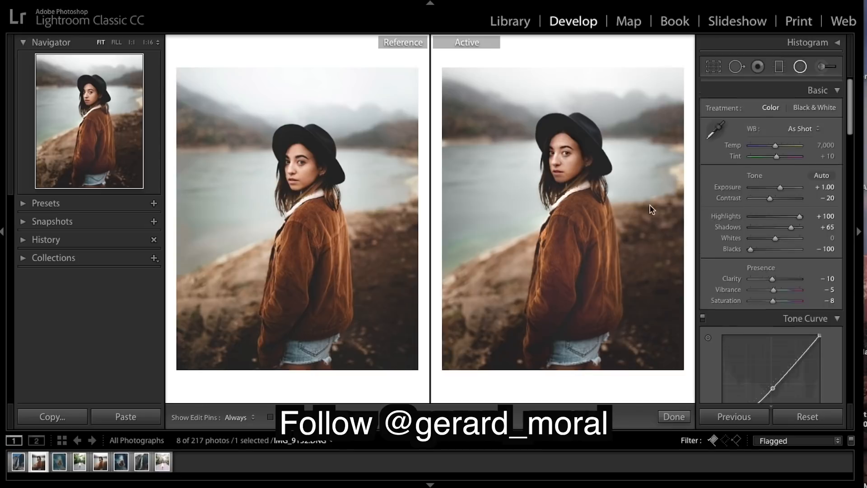
click(571, 271)
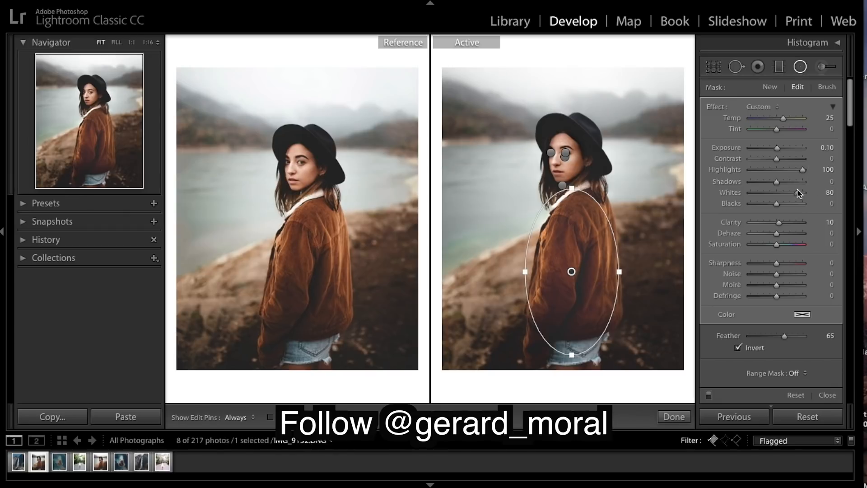
drag(777, 182, 777, 182)
drag(797, 193, 793, 193)
drag(782, 227, 786, 229)
drag(785, 224, 784, 224)
drag(784, 227, 784, 227)
click(672, 417)
- Set the HSL hue to +35 for red, −2 for orange and +20 for yellow
scroll(752, 183, down, 10)
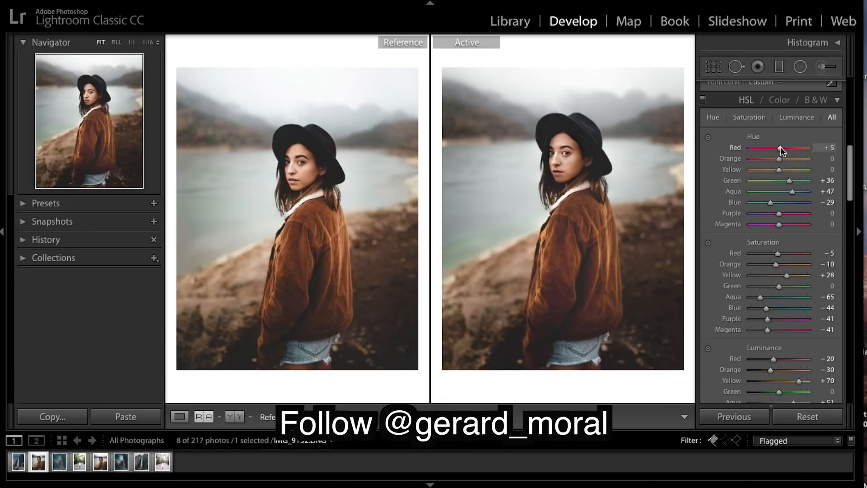
mouse_move(784, 153)
mouse_down()
mouse_move(808, 152)
mouse_move(733, 150)
mouse_move(804, 153)
mouse_move(786, 158)
mouse_up()
drag(789, 154, 790, 153)
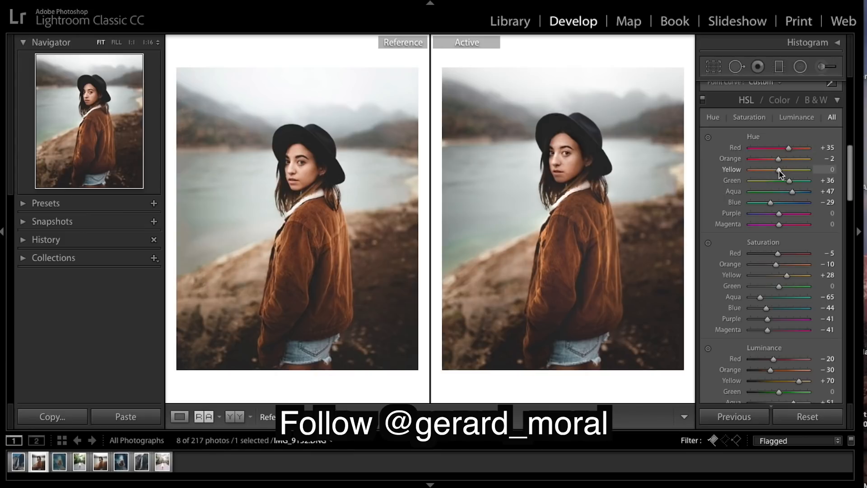
mouse_move(780, 172)
mouse_down()
mouse_move(800, 172)
mouse_move(762, 176)
mouse_move(785, 179)
mouse_up()
drag(786, 180, 785, 180)
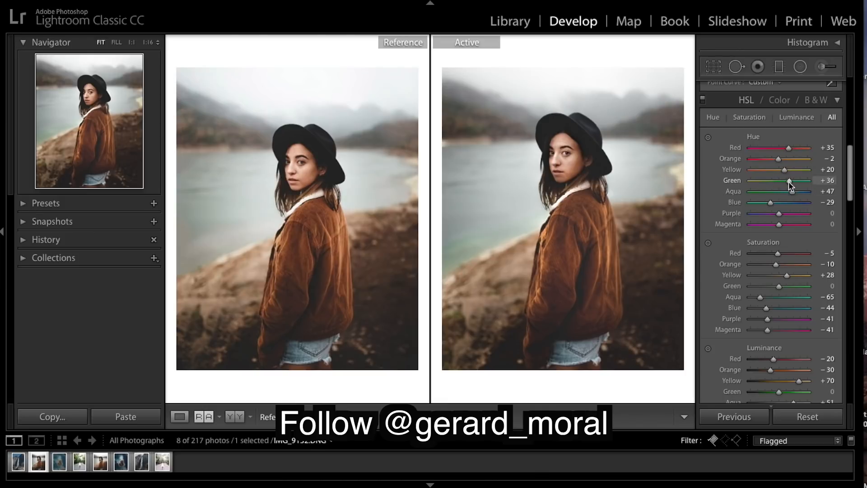
- Set the HSL hue to −100 for green and −16 for aqua
drag(789, 181, 815, 190)
drag(761, 185, 803, 189)
drag(786, 181, 700, 184)
click(774, 191)
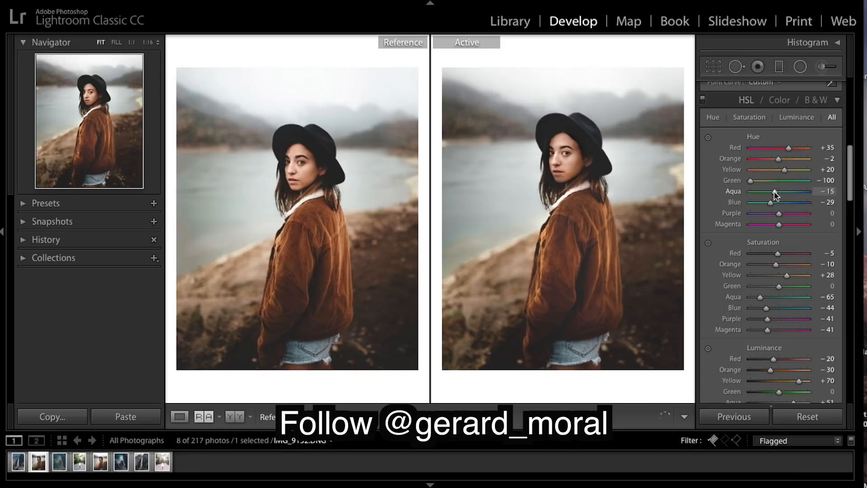
drag(774, 192, 773, 192)
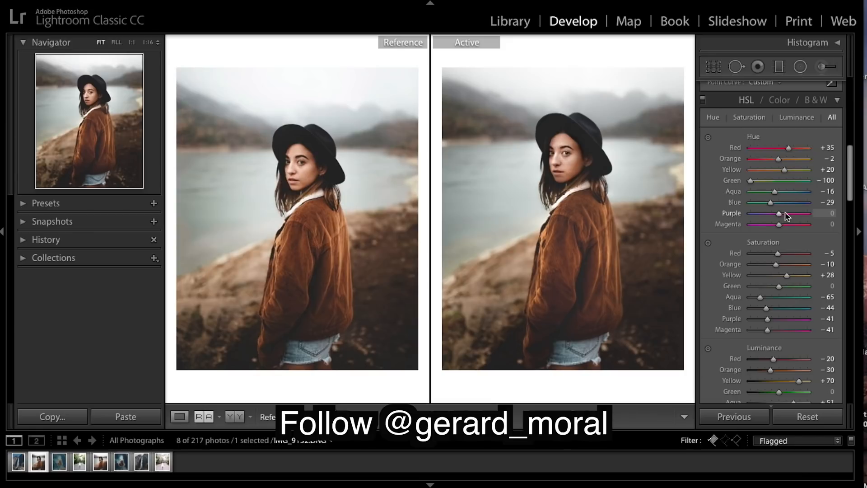
- Set the HSL saturation to +15 for yellow, −90 for green, −90 for aqua and −53 for blue
scroll(784, 213, down, 3)
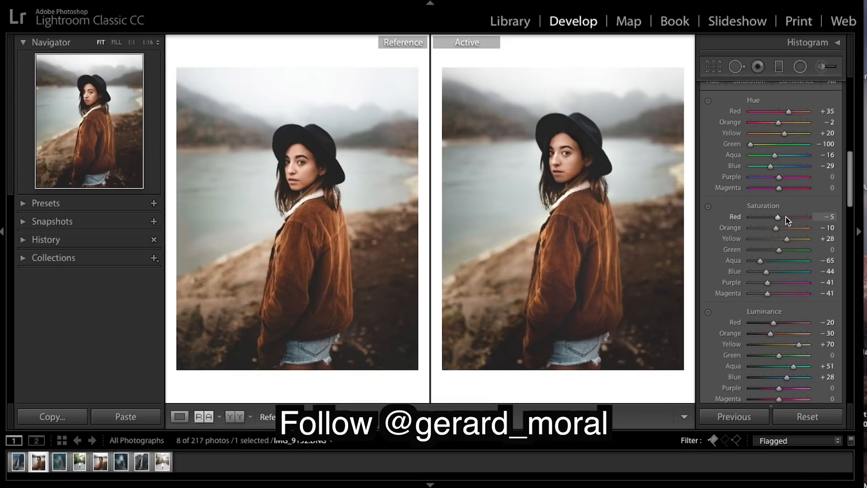
scroll(785, 221, down, 2)
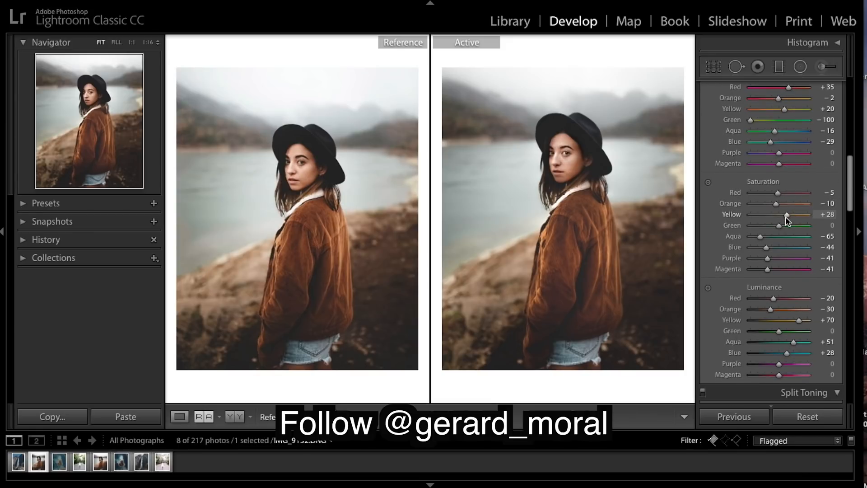
drag(786, 220, 784, 220)
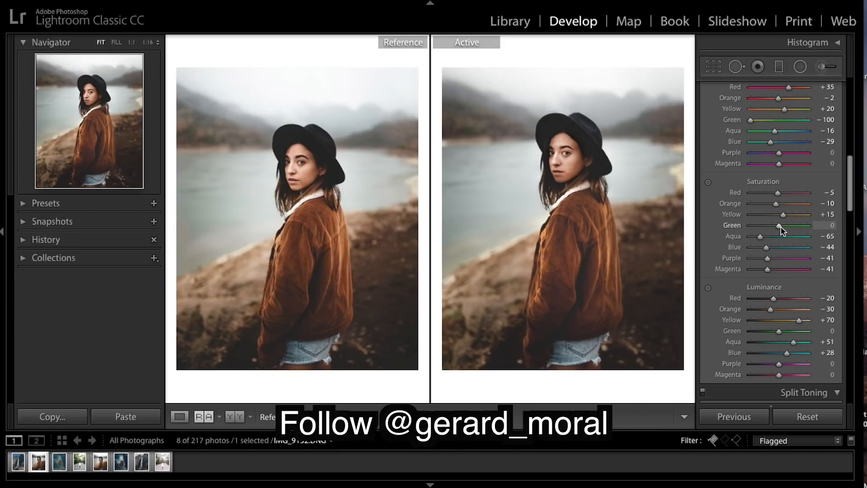
drag(784, 230, 754, 231)
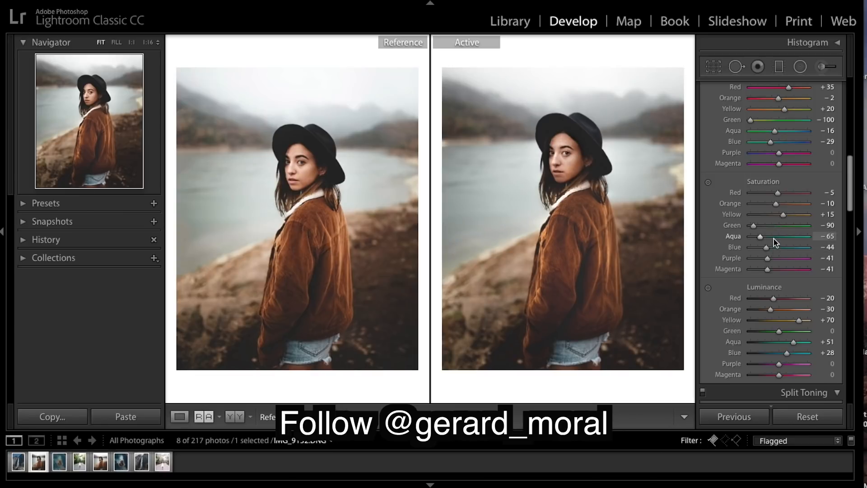
drag(759, 236, 756, 237)
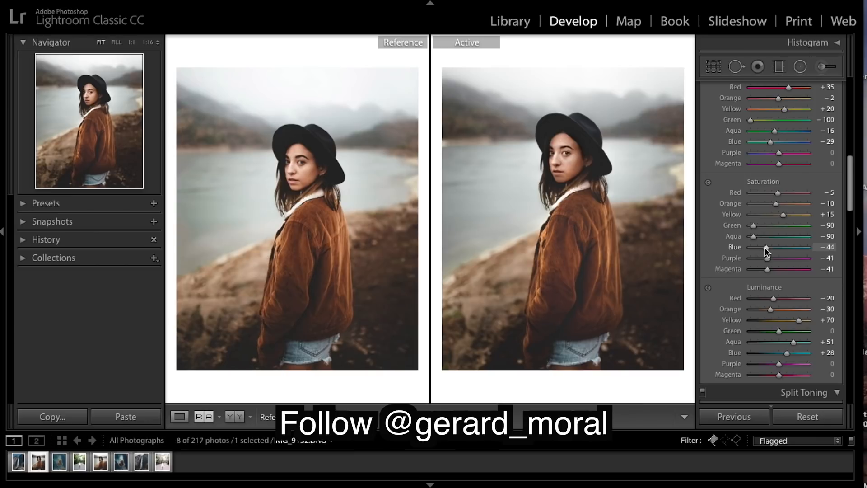
drag(765, 252, 764, 251)
- Set the HSL luminance to +100 for yellow, +48 for green, +1 for aqua and +9 for blue
scroll(793, 265, down, 4)
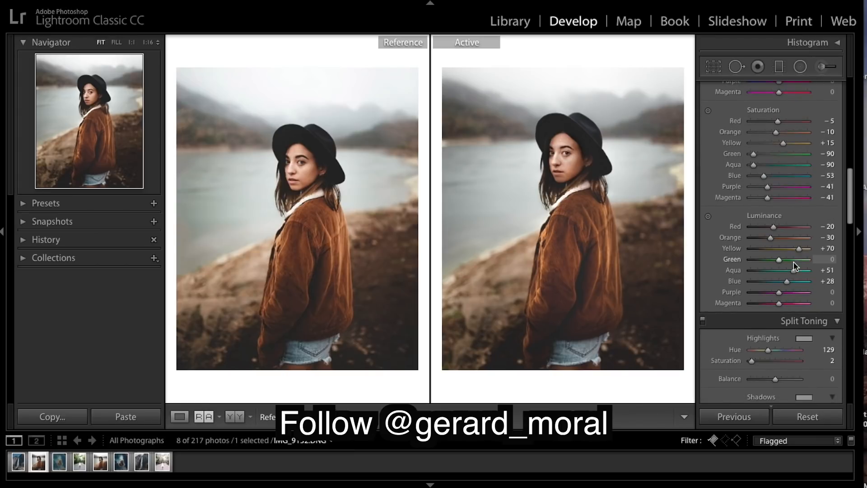
drag(798, 249, 847, 264)
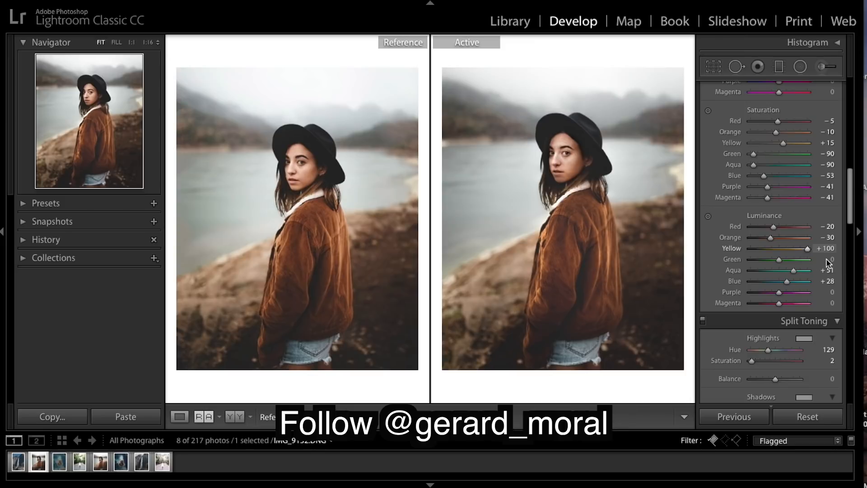
scroll(808, 237, down, 2)
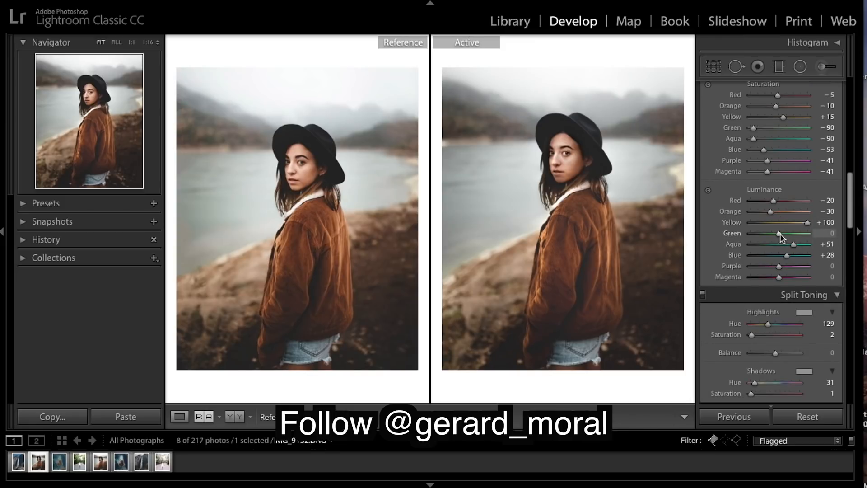
drag(777, 235, 791, 235)
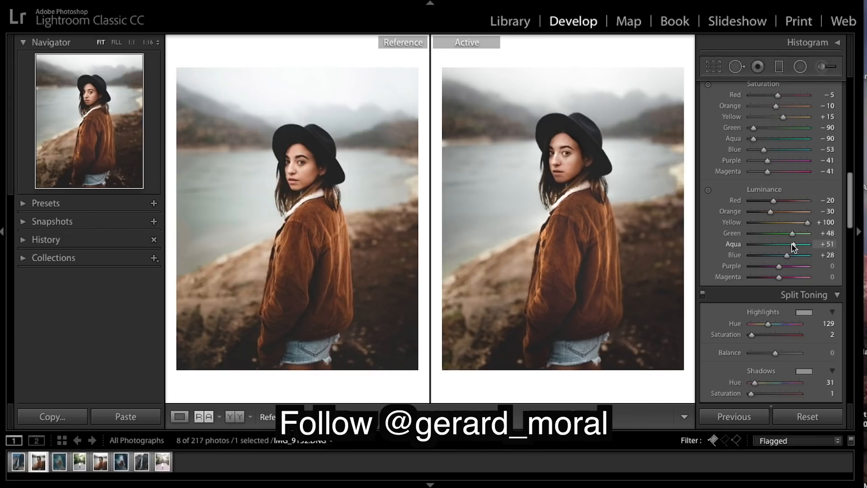
drag(795, 246, 781, 247)
click(779, 256)
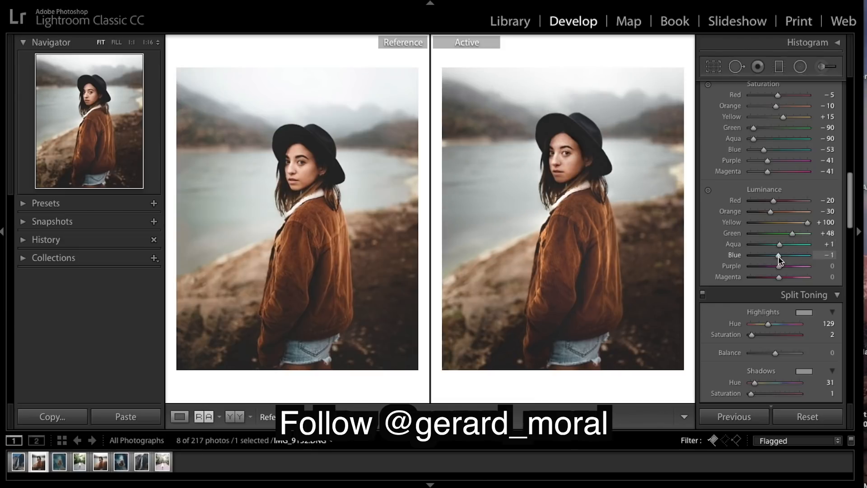
drag(778, 260, 783, 261)
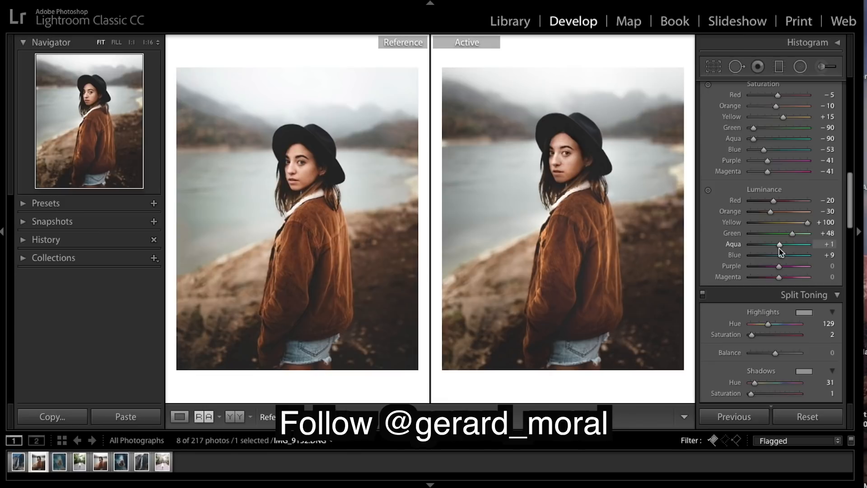
scroll(788, 280, down, 3)
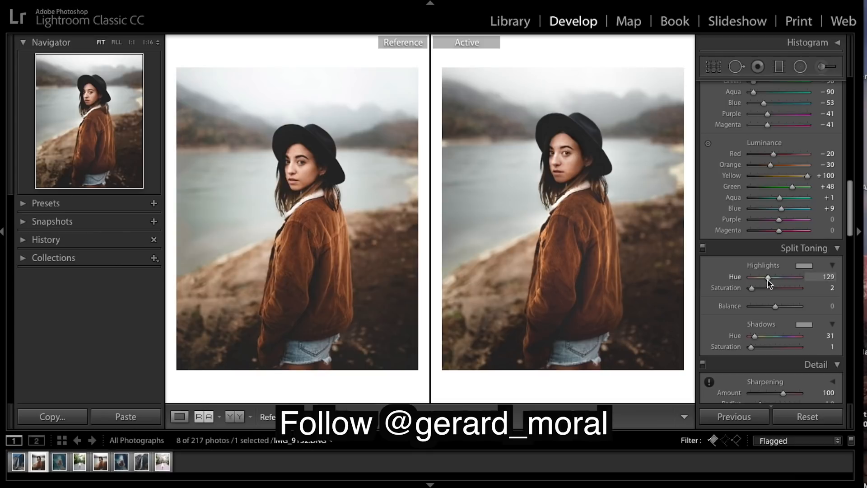
- Set the split toning highlights to hue 90 and saturation 6
drag(769, 280, 765, 281)
drag(763, 280, 763, 281)
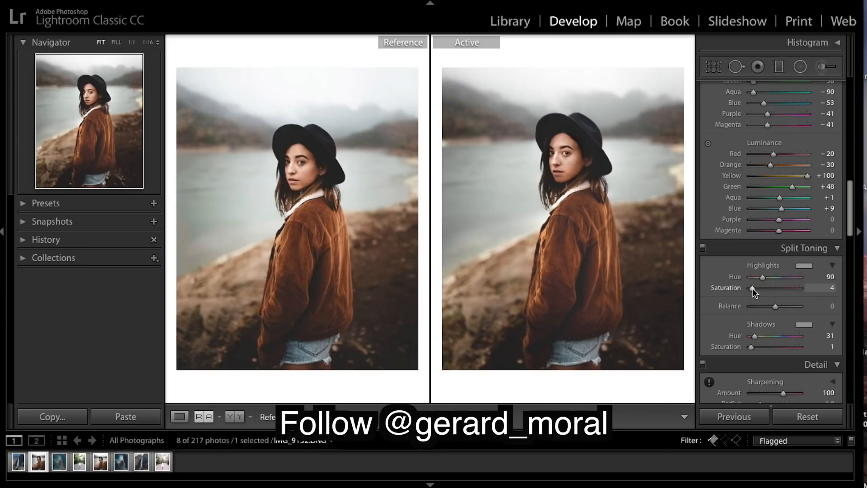
drag(753, 289, 753, 289)
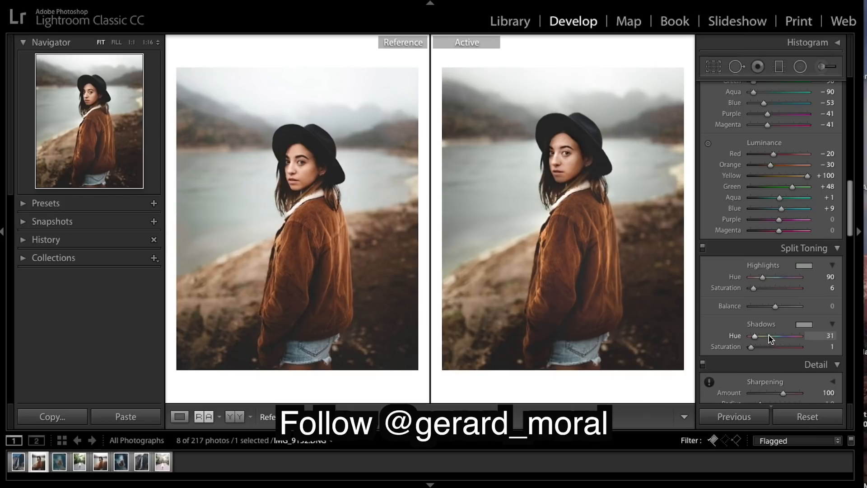
- Reduce the sharpening amount to 0
scroll(770, 338, down, 3)
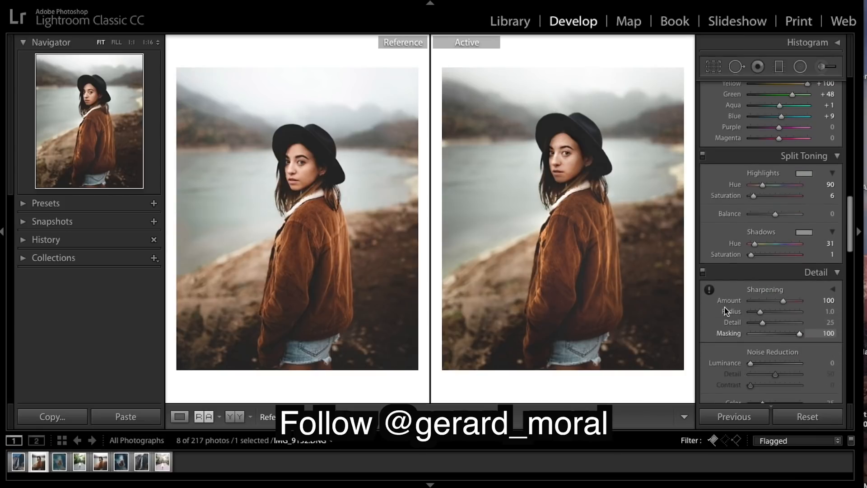
double_click(726, 306)
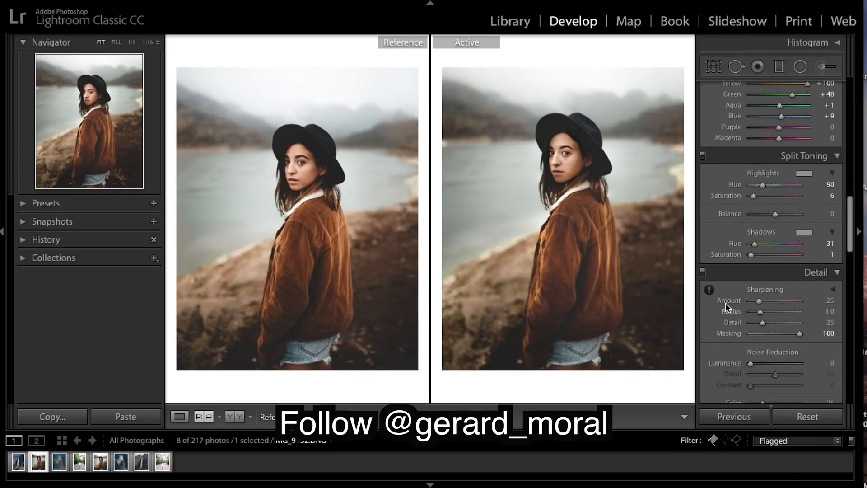
drag(738, 299, 693, 304)
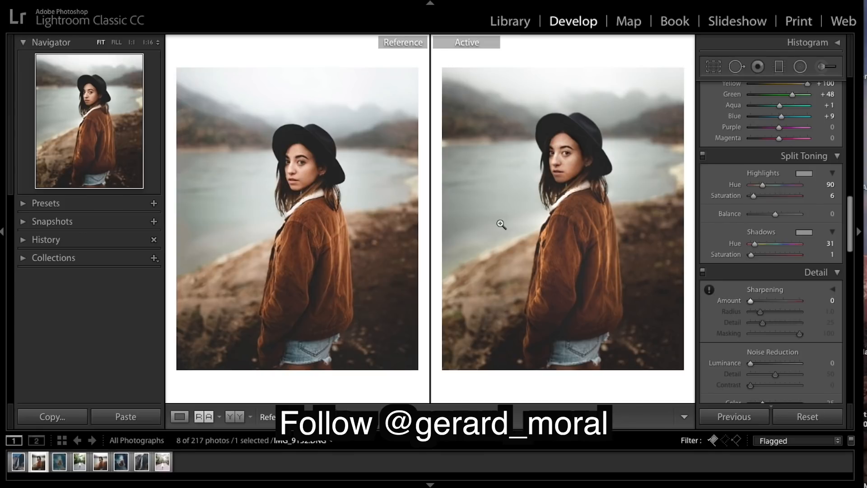
- Inspect the hair's adjustment brush mask with edit pins hidden and shown, switch the brush to Erase, and finish brush editing
scroll(807, 153, up, 15)
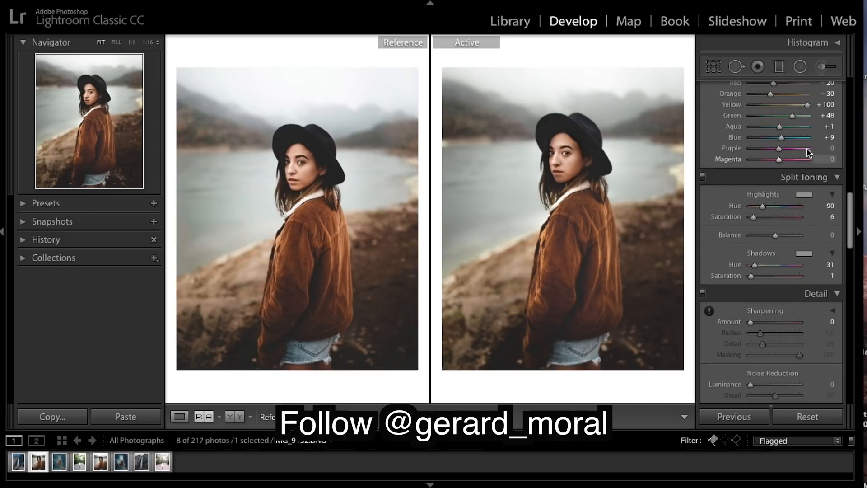
click(824, 70)
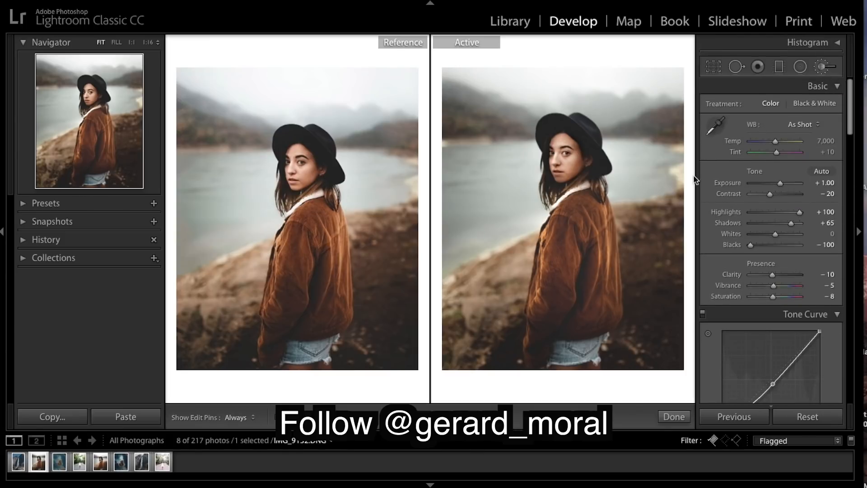
click(595, 187)
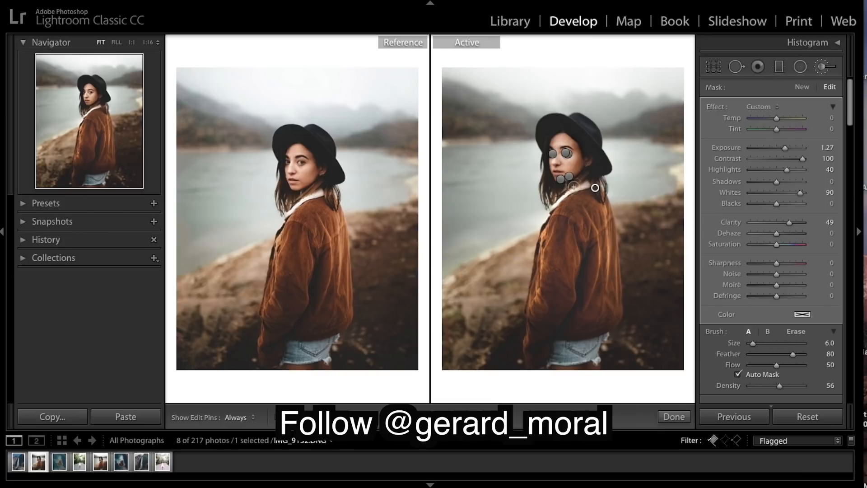
key(h)
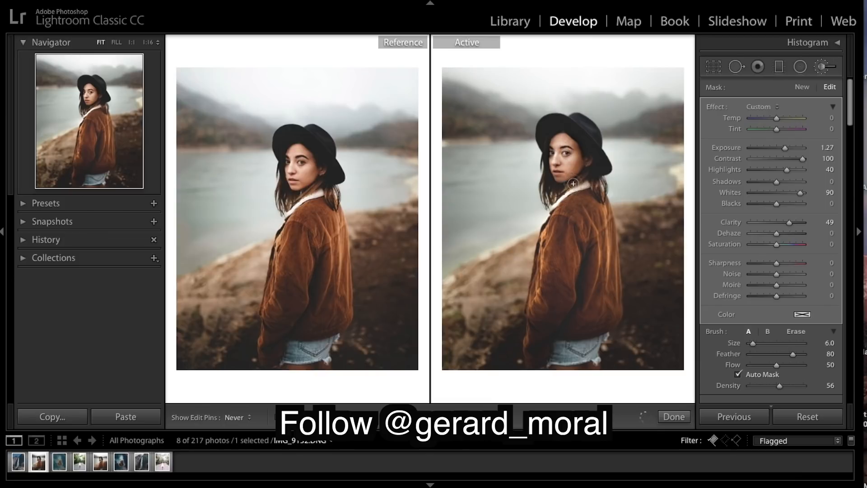
key(h)
key(h)
key(h)
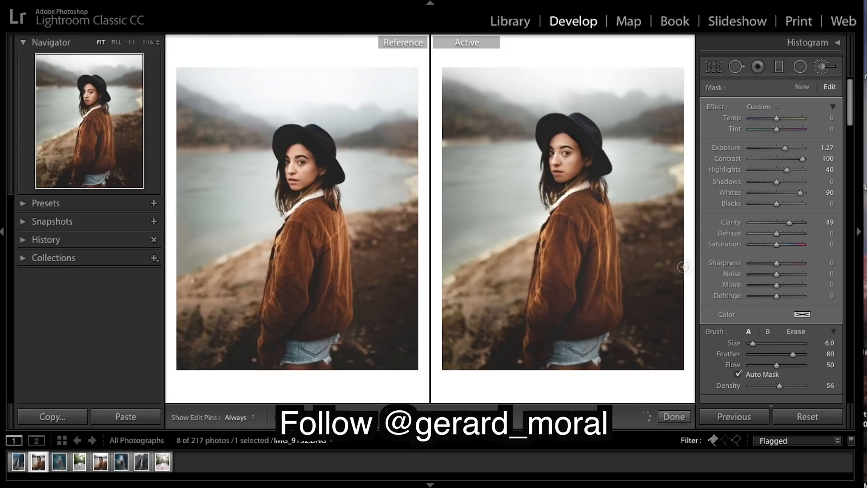
click(796, 332)
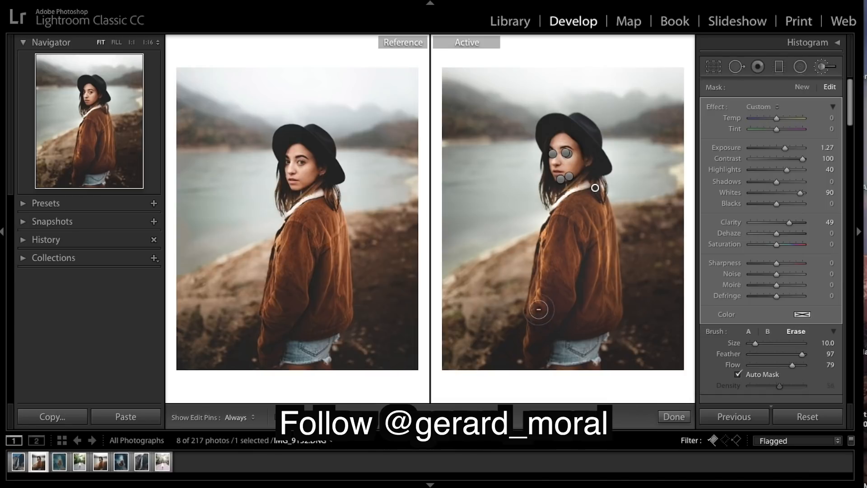
key(h)
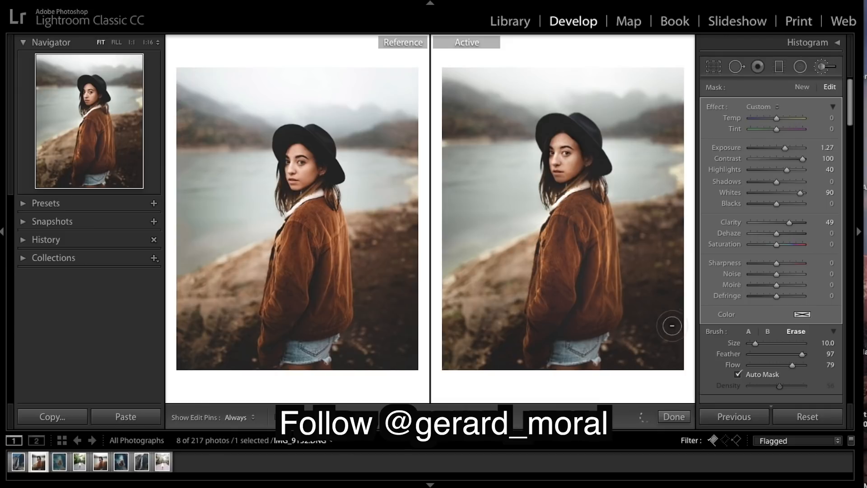
key(h)
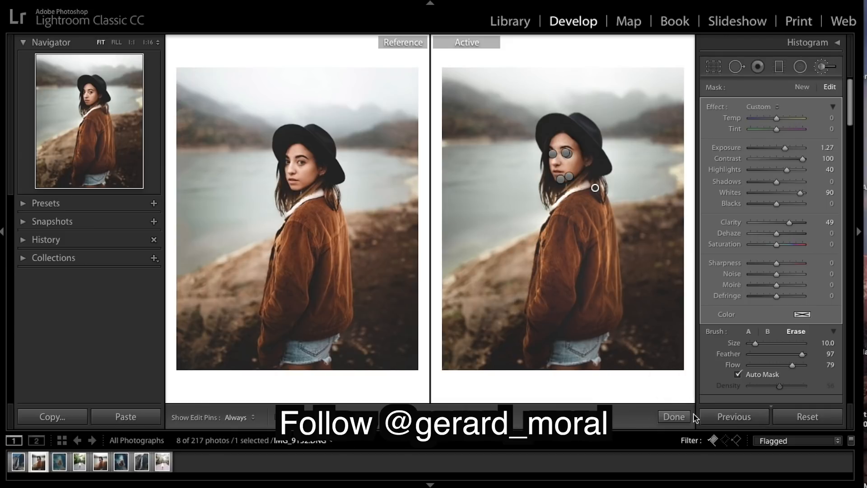
click(673, 417)
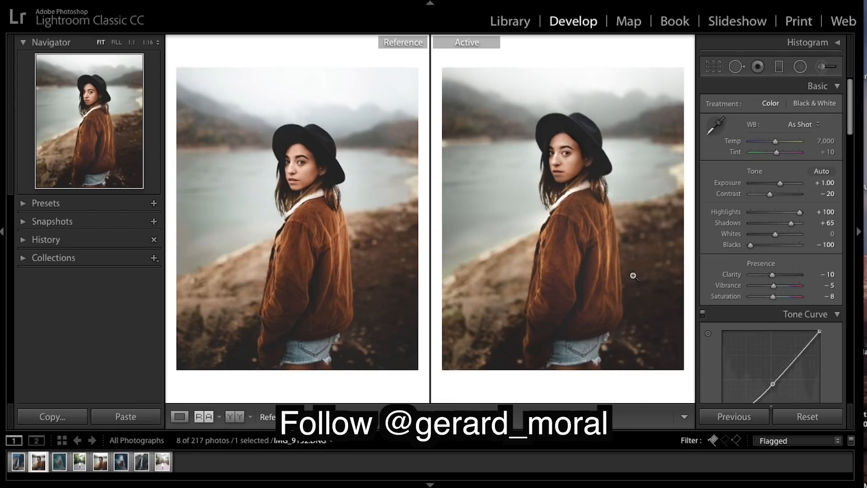
- Compare the active photo's before and after states beside the reference photo
key(backslash)
key(backslash)
key(backslash)
key(backslash)
- Review the Basic, Tone Curve and HSL settings, and check the edited portrait against its before state
scroll(762, 230, down, 1)
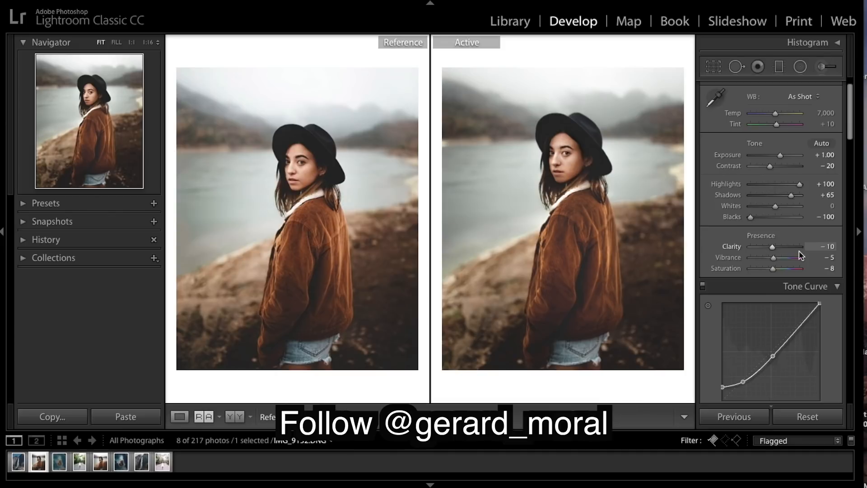
scroll(812, 263, down, 3)
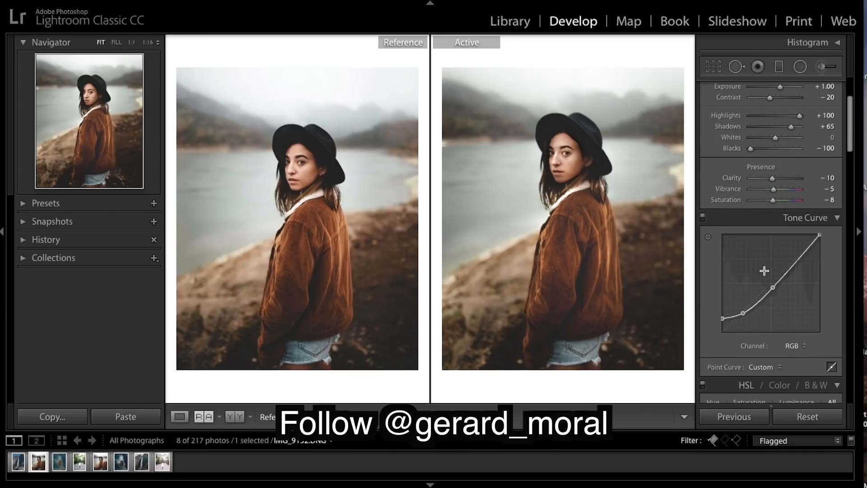
scroll(799, 244, down, 7)
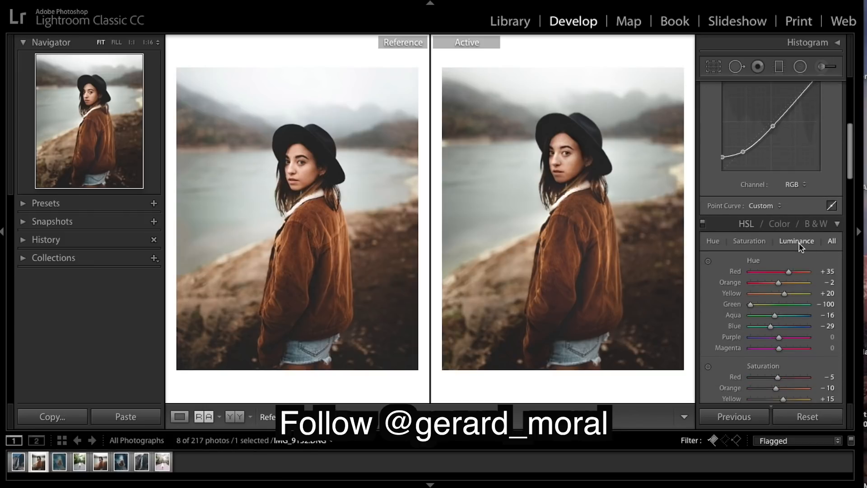
scroll(799, 246, up, 8)
scroll(799, 246, down, 7)
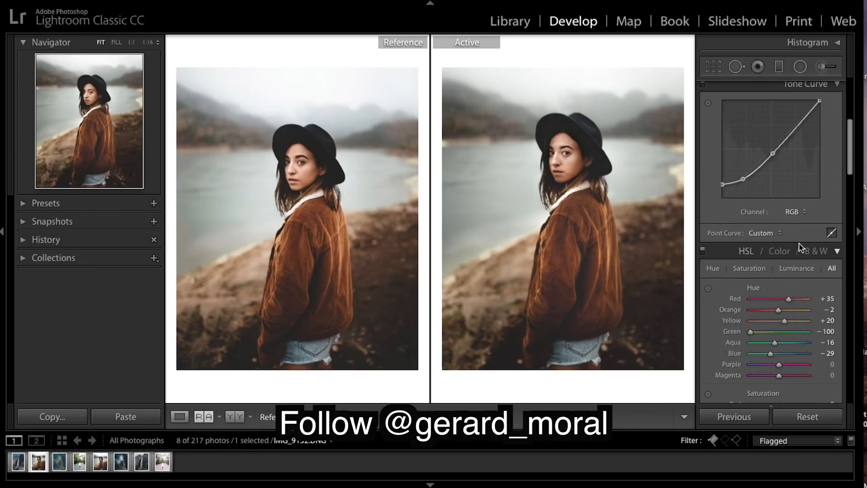
scroll(799, 246, up, 1)
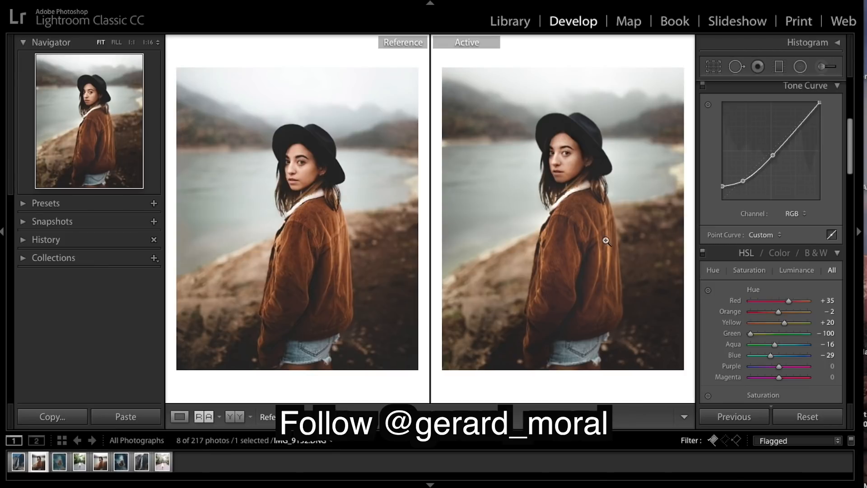
scroll(759, 158, up, 10)
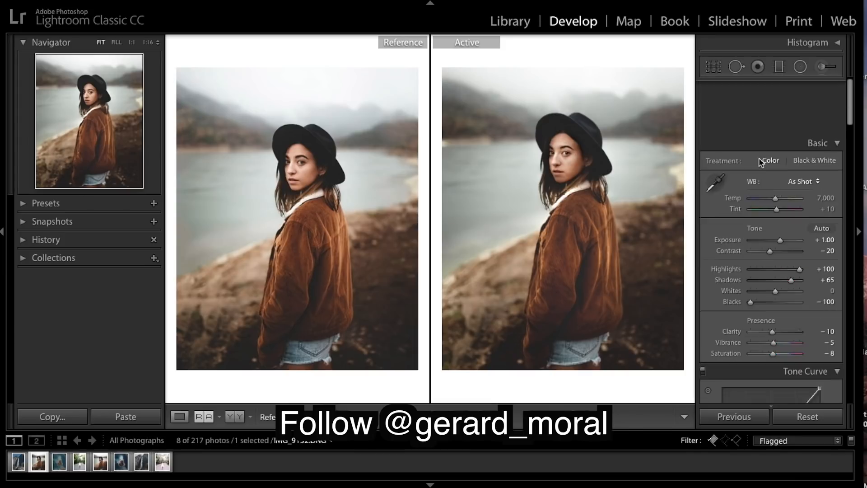
scroll(759, 158, down, 2)
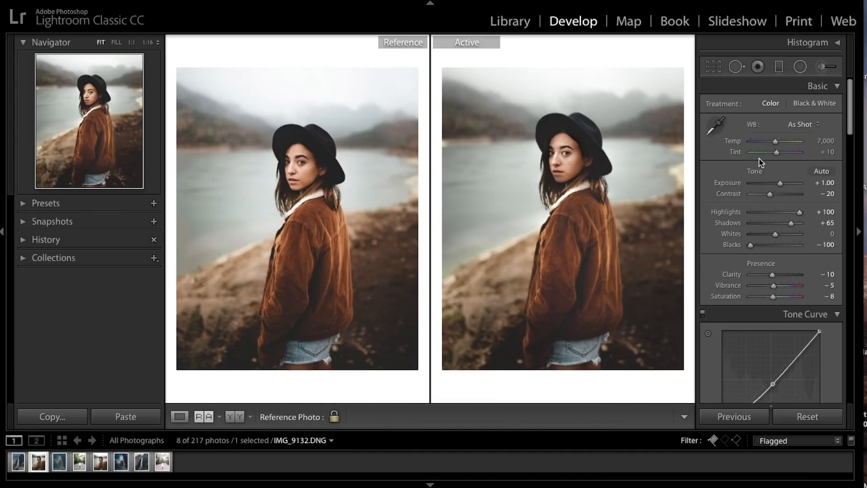
key(backslash)
key(backslash)
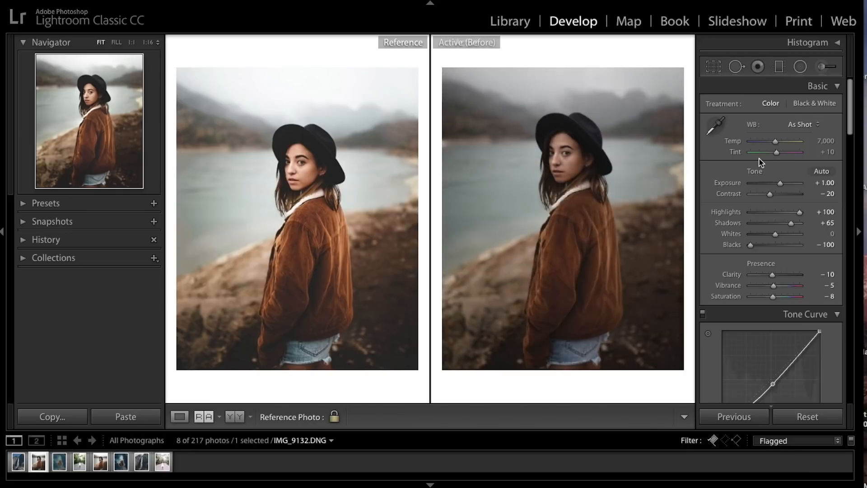